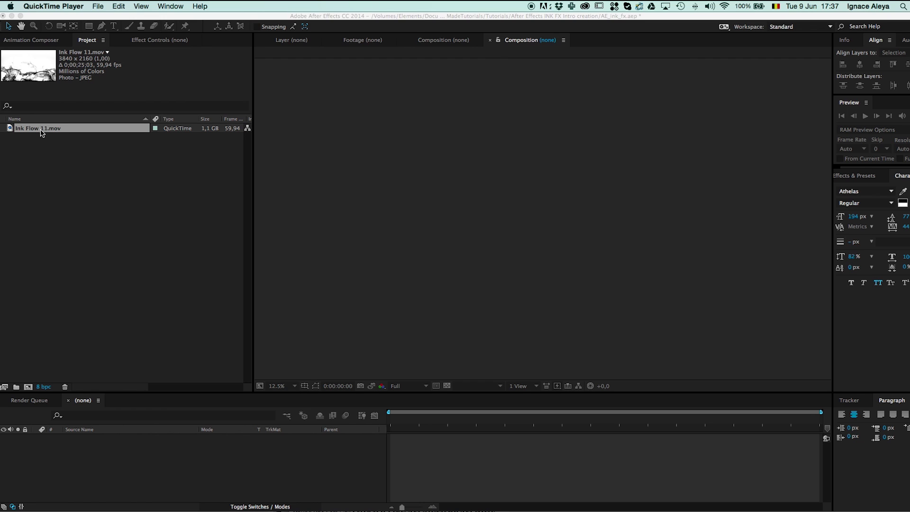
Create a 1920 x 1080 composition named Ink Flow at 24 fps with a duration of 0:00:10:00
click(47, 134)
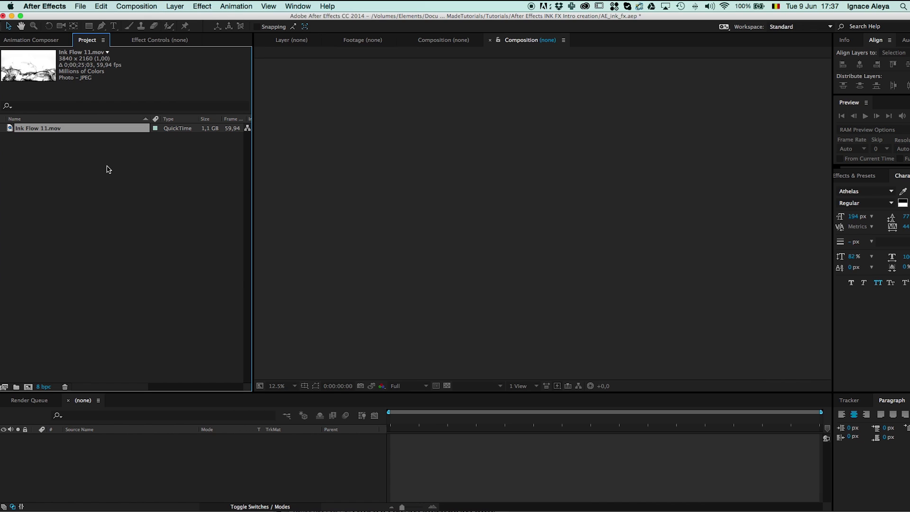
click(137, 7)
click(137, 19)
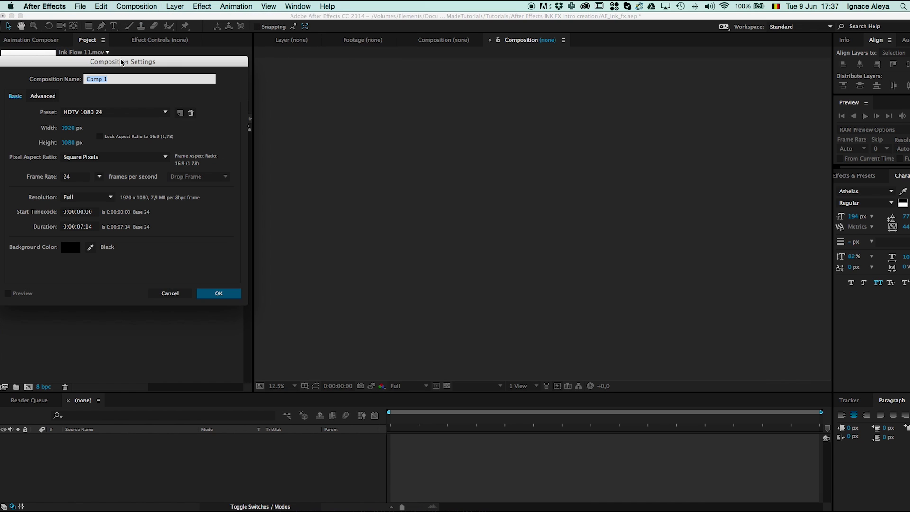
drag(122, 61, 418, 65)
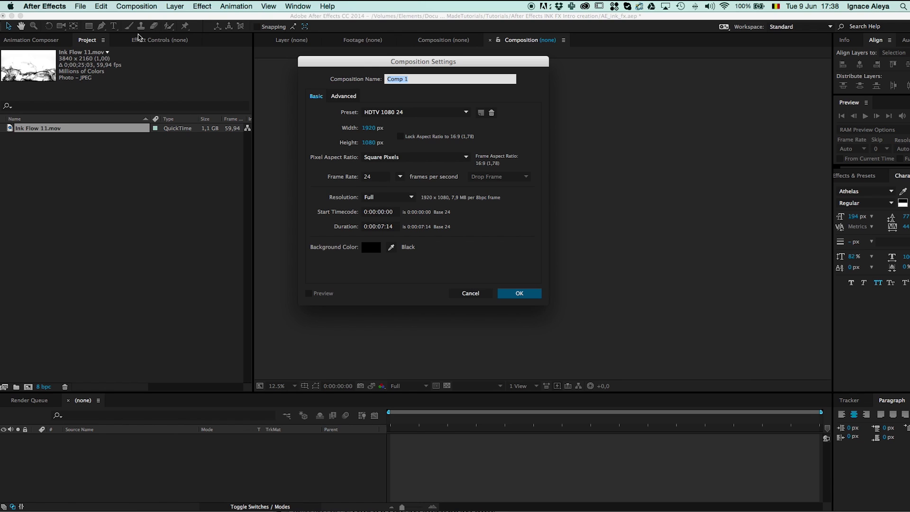
text(Ink Flow)
click(378, 178)
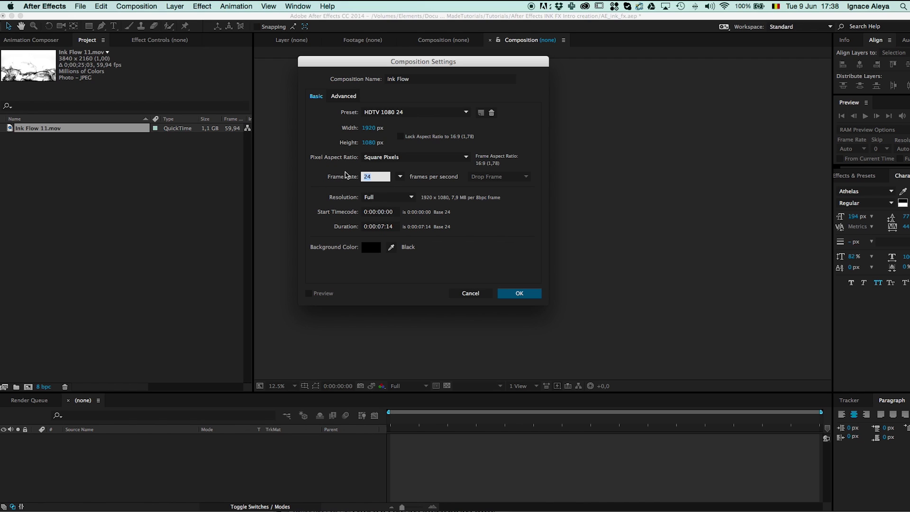
click(380, 227)
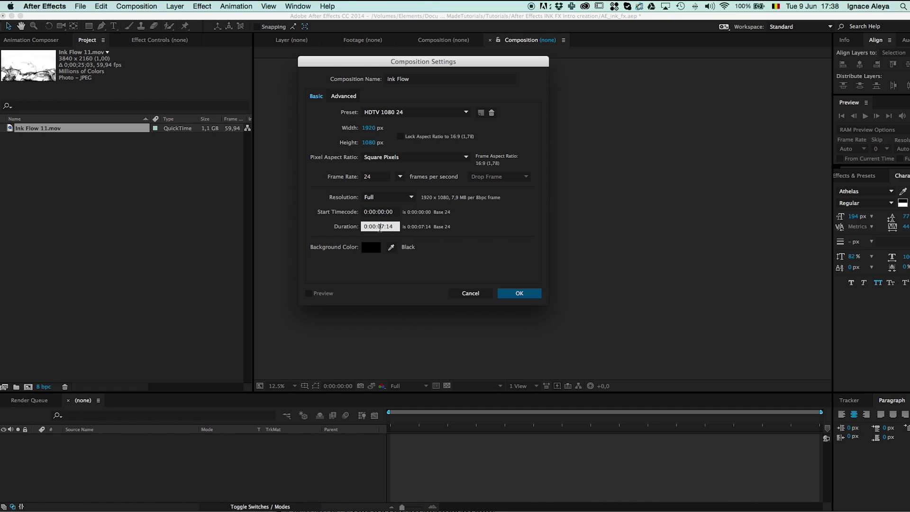
text(10)
key(Tab)
double_click(395, 226)
text(00)
click(519, 294)
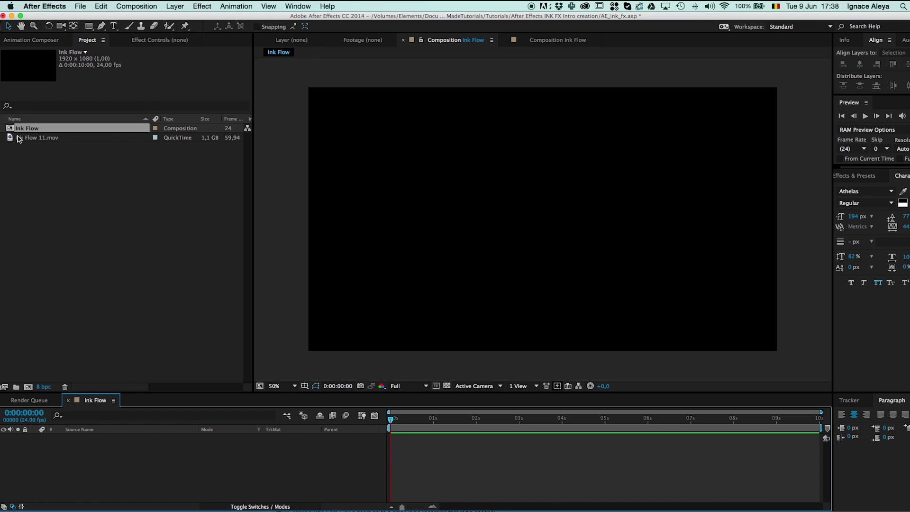
Add Ink Flow 11.mov to the Ink Flow composition and shift it upward in the frame
drag(18, 139, 100, 449)
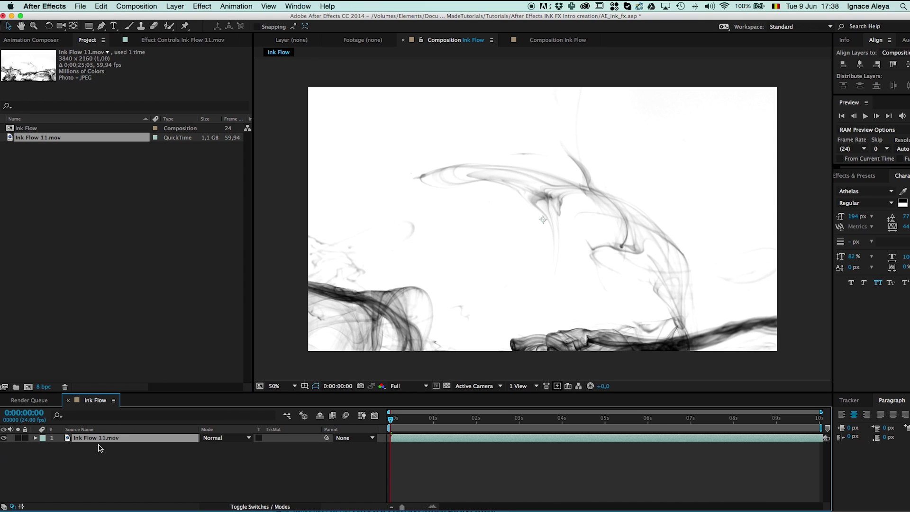
mouse_move(389, 304)
mouse_down()
mouse_move(623, 260)
mouse_move(542, 148)
mouse_move(430, 217)
mouse_up()
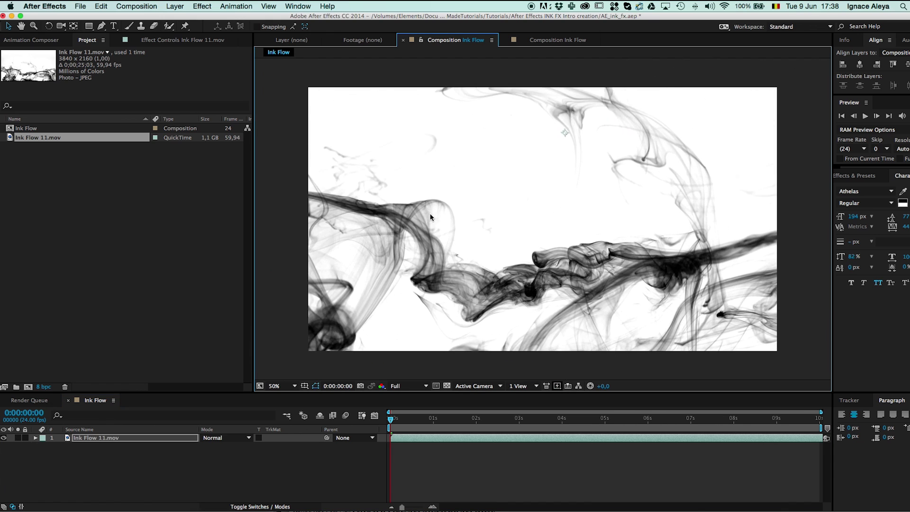
key(comma)
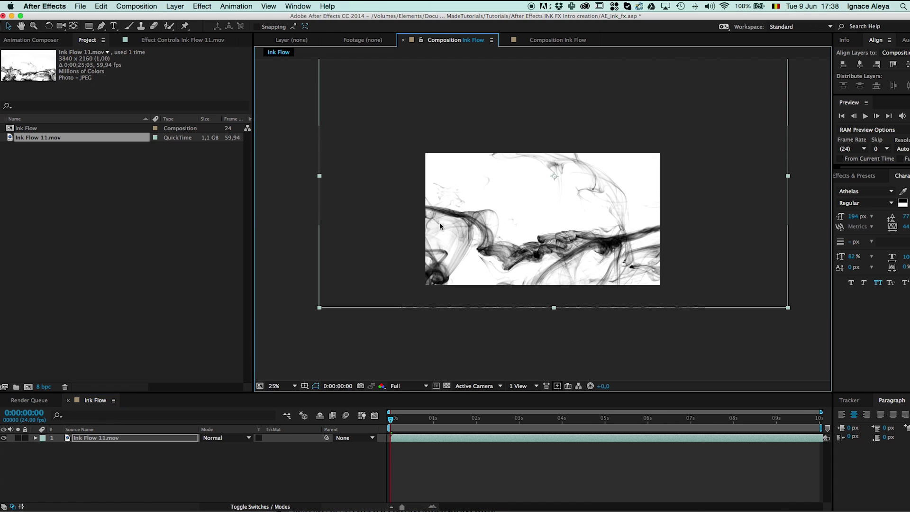
key(comma)
key(period)
Try scaling the ink footage layer down to 97%, and restore its scale to 100%
key(s)
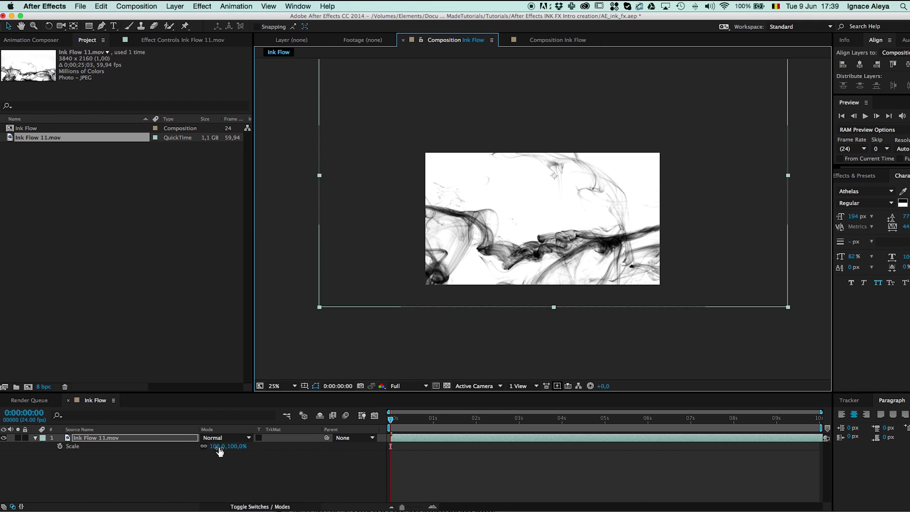
mouse_move(219, 447)
mouse_down()
mouse_move(228, 448)
mouse_move(212, 452)
mouse_up()
click(212, 447)
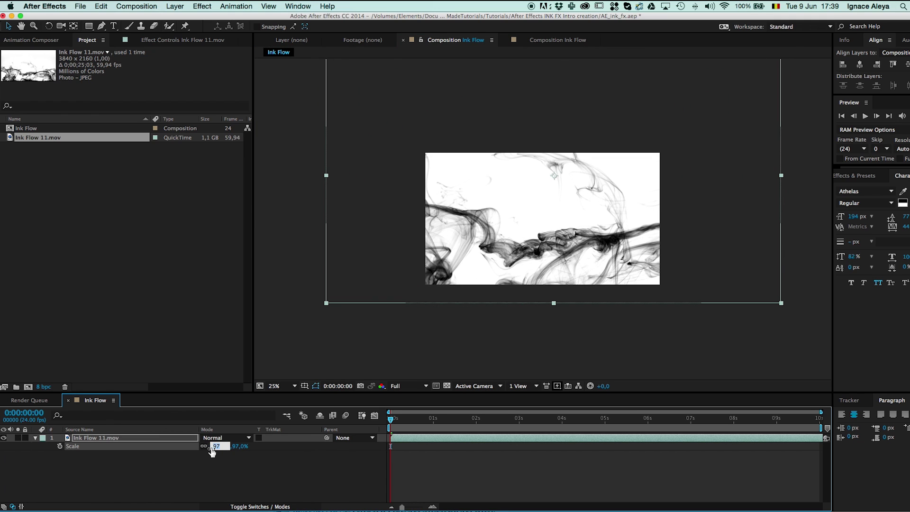
text(100)
key(Return)
Reposition the ink footage so the strands fill the lower part of the frame, and set the preview resolution to Half
mouse_move(458, 266)
mouse_down()
mouse_move(386, 220)
mouse_move(374, 258)
mouse_move(359, 249)
mouse_move(580, 258)
mouse_move(540, 253)
mouse_move(479, 265)
mouse_move(474, 282)
mouse_move(489, 274)
mouse_move(472, 273)
mouse_up()
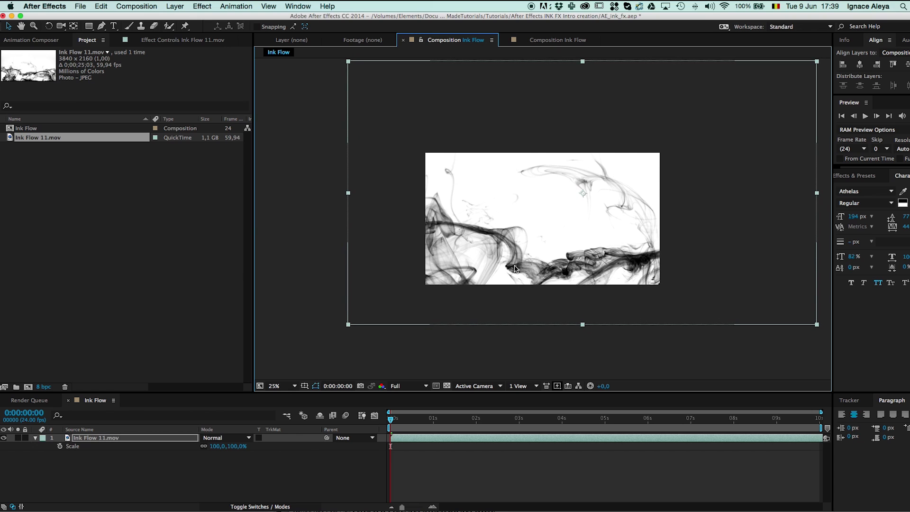
key(period)
click(403, 386)
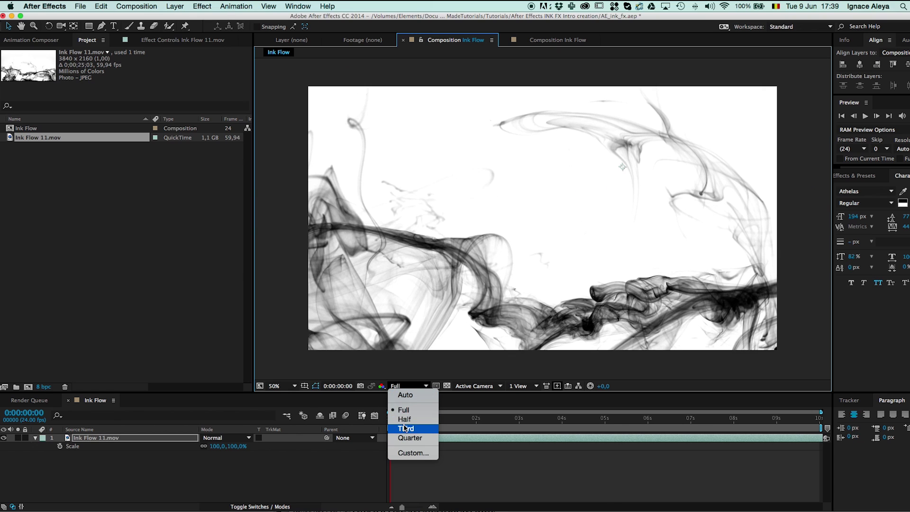
click(403, 420)
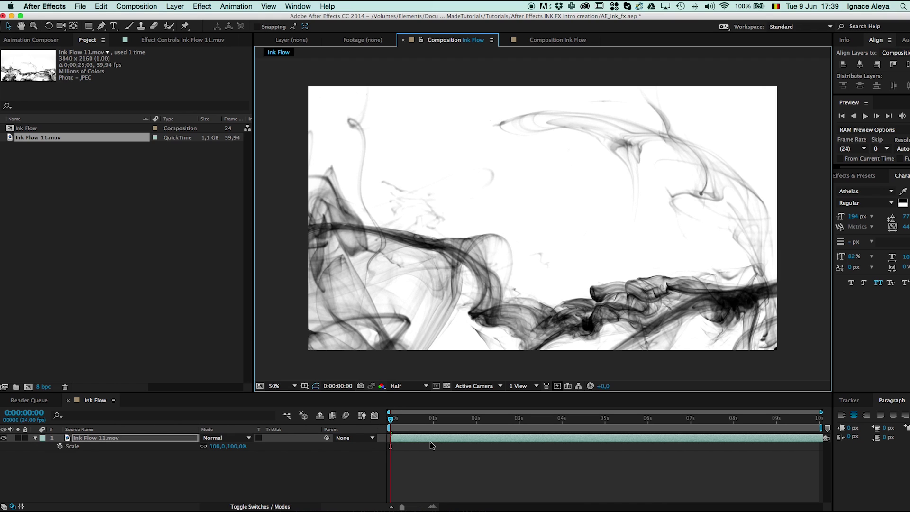
Preview the ink motion and scrub the playhead to 0:00:01:02 to judge its speed
key(KP_0)
click(416, 421)
drag(417, 423, 437, 420)
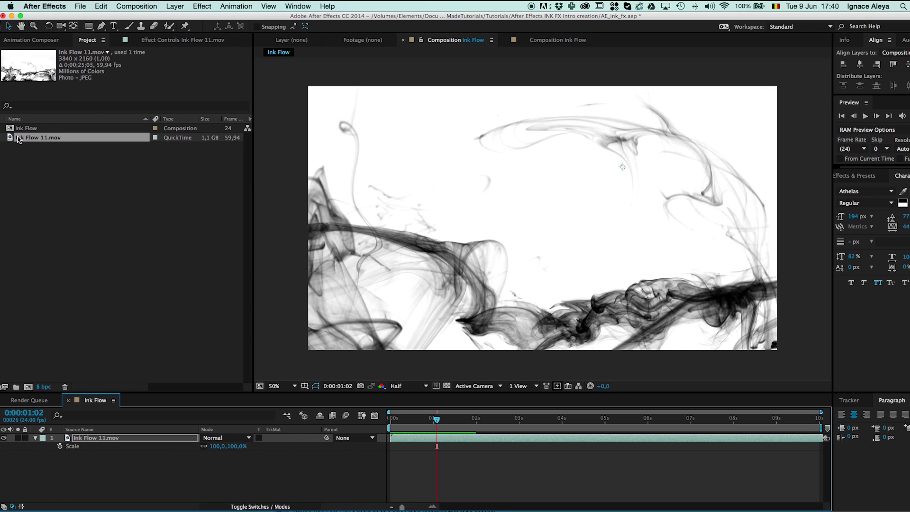
Interpret the Ink Flow 11.mov footage so it conforms to a frame rate of 24 frames per second
right_click(32, 140)
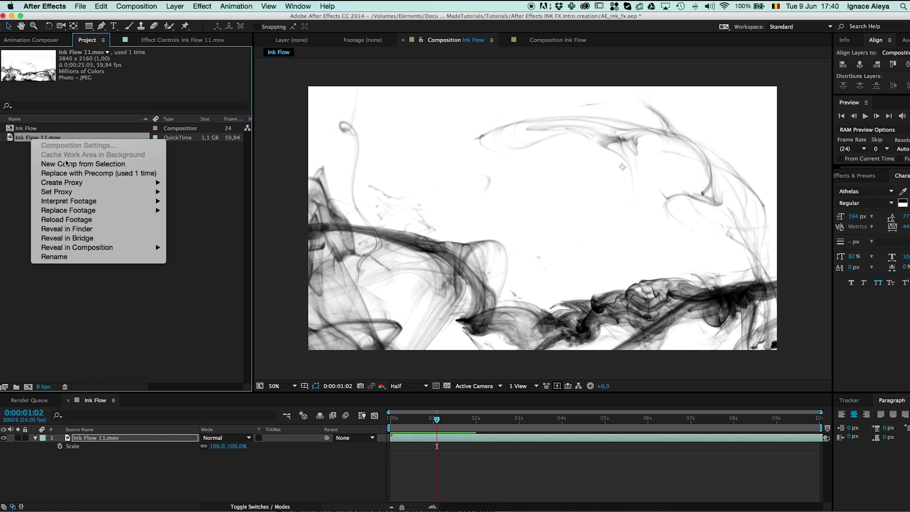
mouse_move(66, 204)
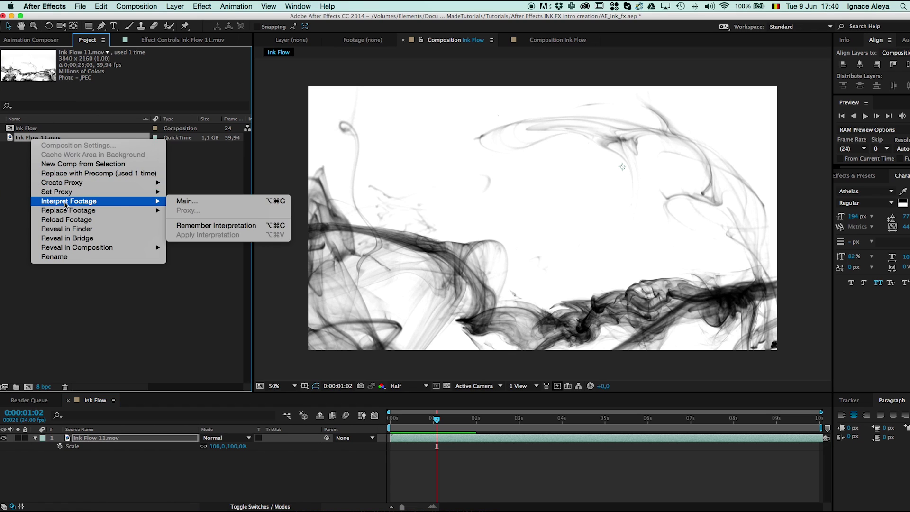
click(187, 201)
drag(135, 63, 419, 40)
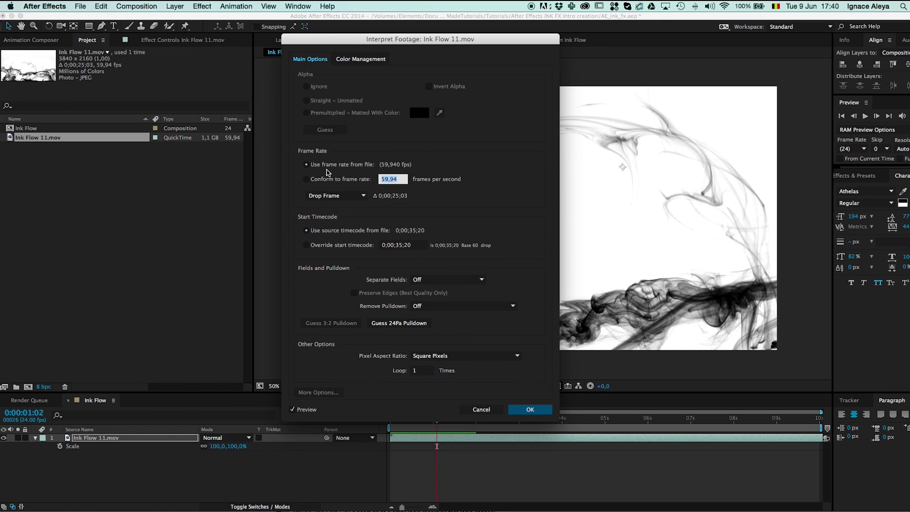
click(393, 178)
drag(401, 179, 338, 173)
text(24)
drag(396, 182, 373, 181)
click(397, 180)
click(529, 410)
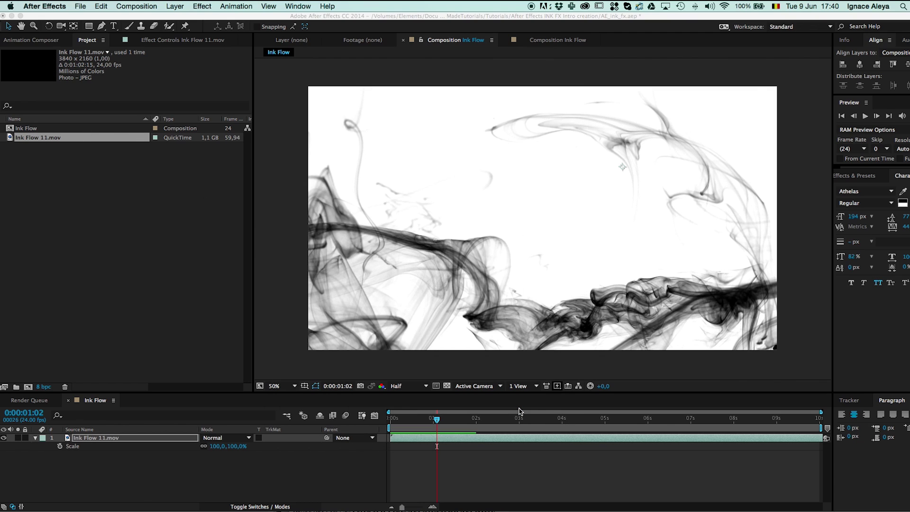
Preview the retimed ink footage and shift its layer slightly lower in the composition frame
key(KP_0)
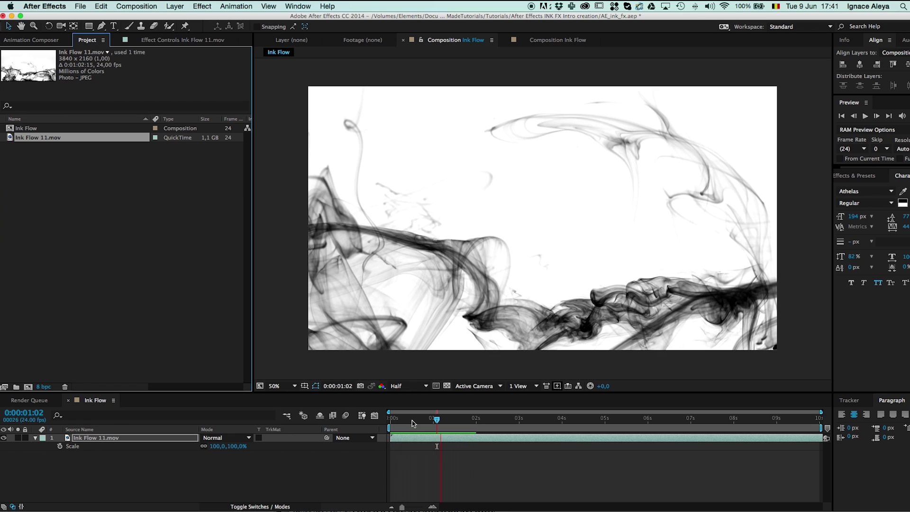
key(space)
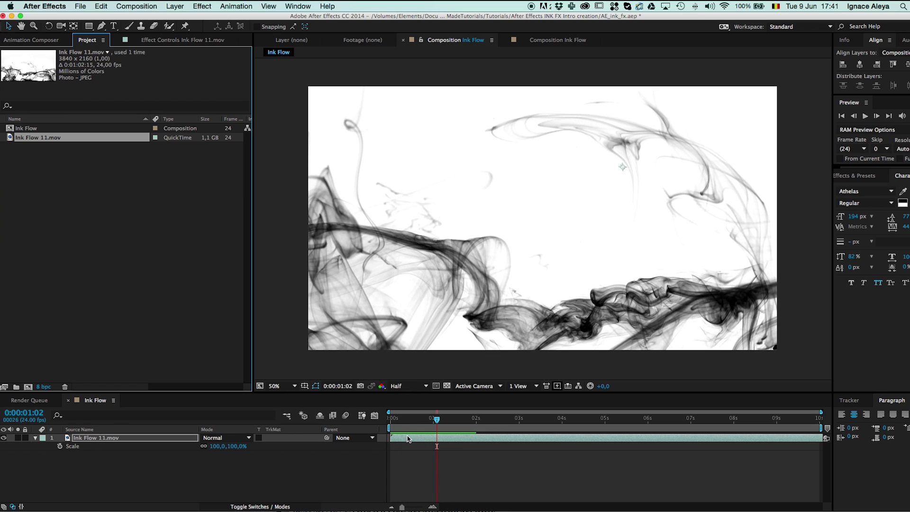
click(407, 441)
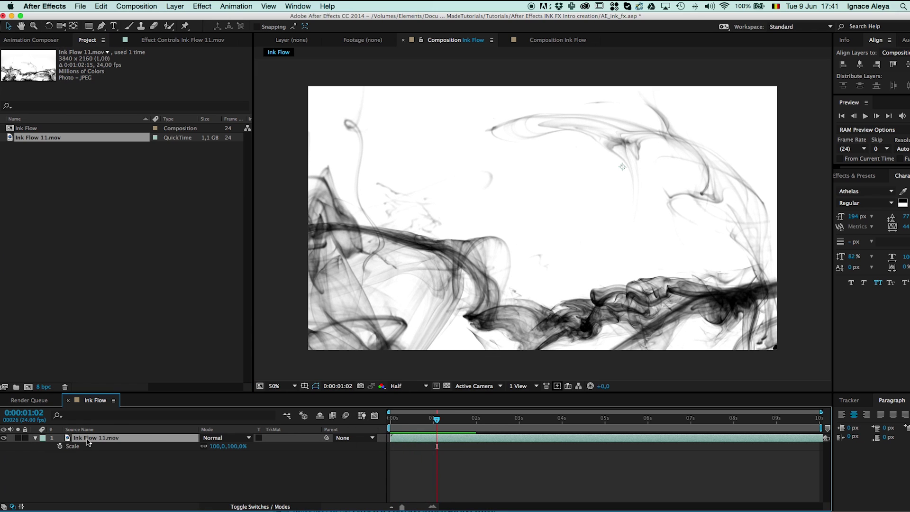
click(439, 309)
key(space)
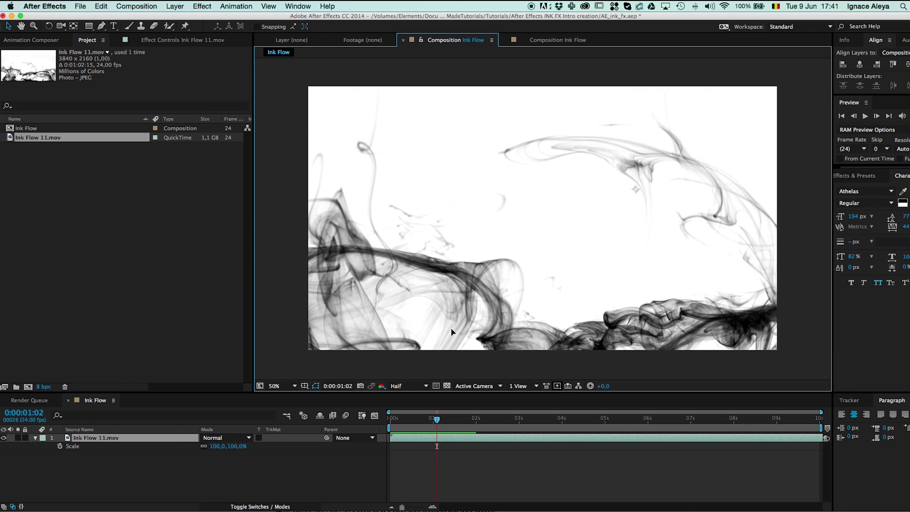
key(Return)
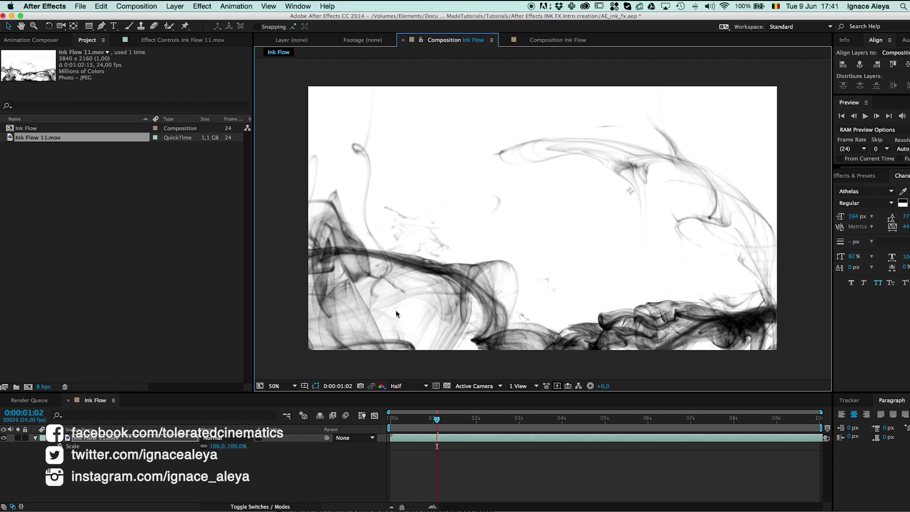
Apply the Invert effect to the Ink Flow 11.mov layer
click(205, 7)
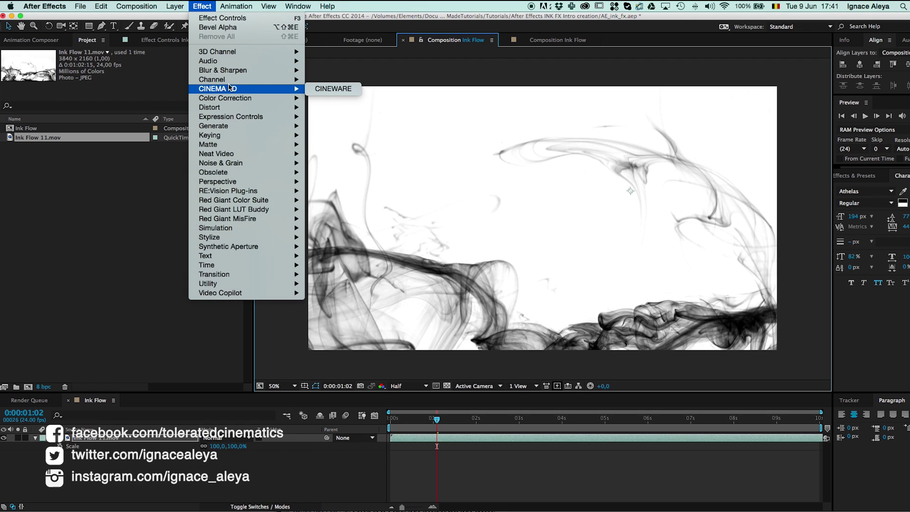
mouse_move(265, 80)
click(338, 136)
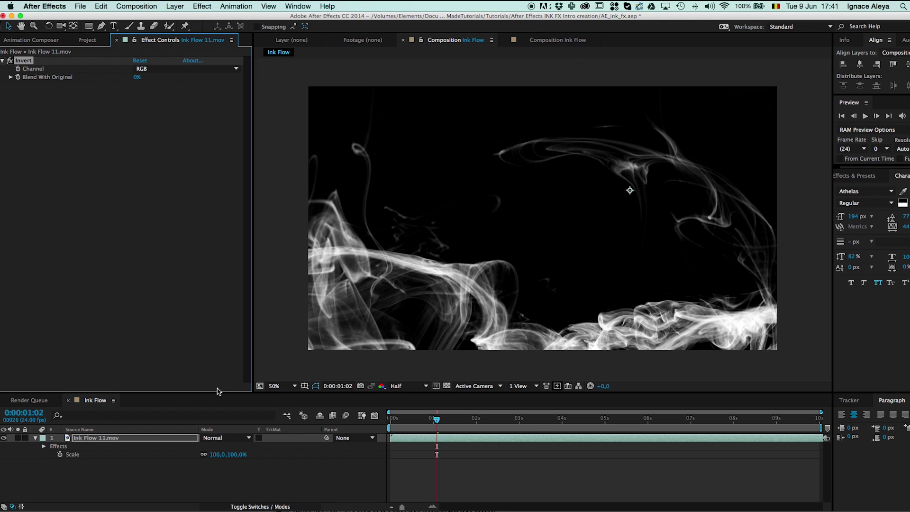
Create a composition-sized solid layer named BG in the very dark reddish colour 110602
click(179, 7)
mouse_move(185, 21)
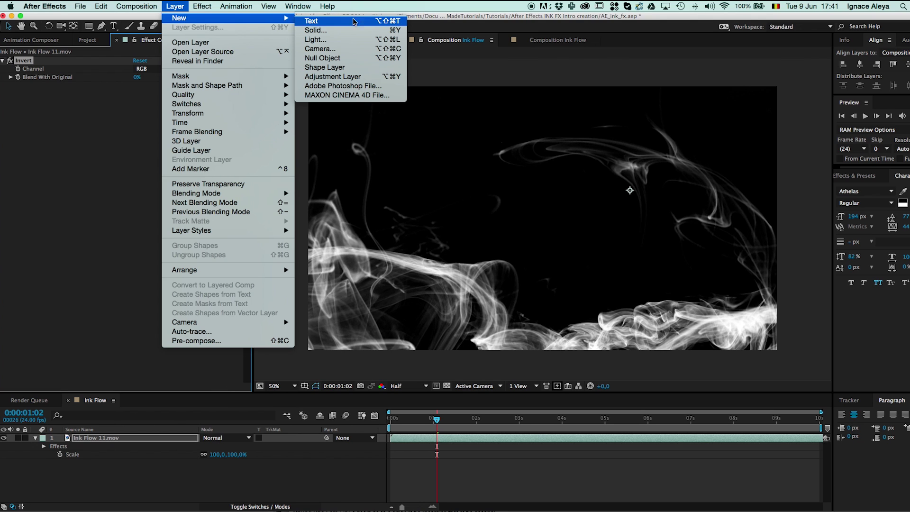
click(316, 30)
click(102, 223)
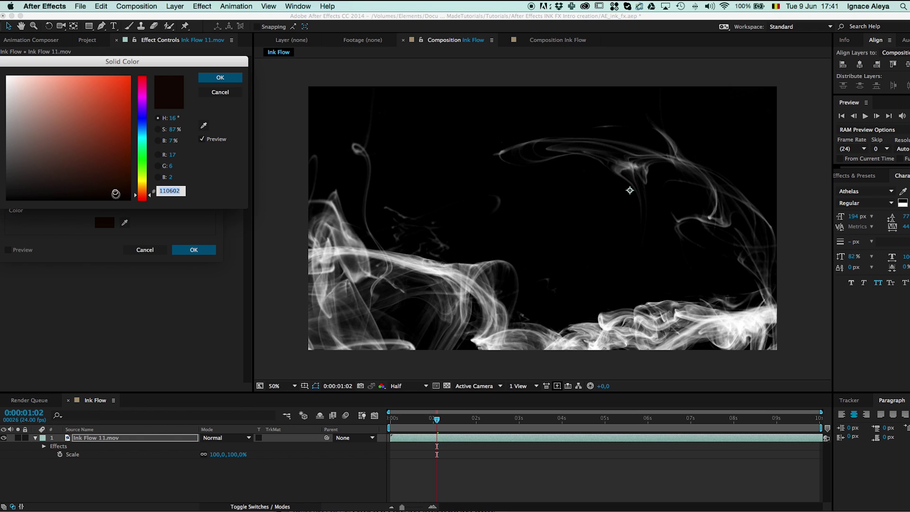
click(220, 77)
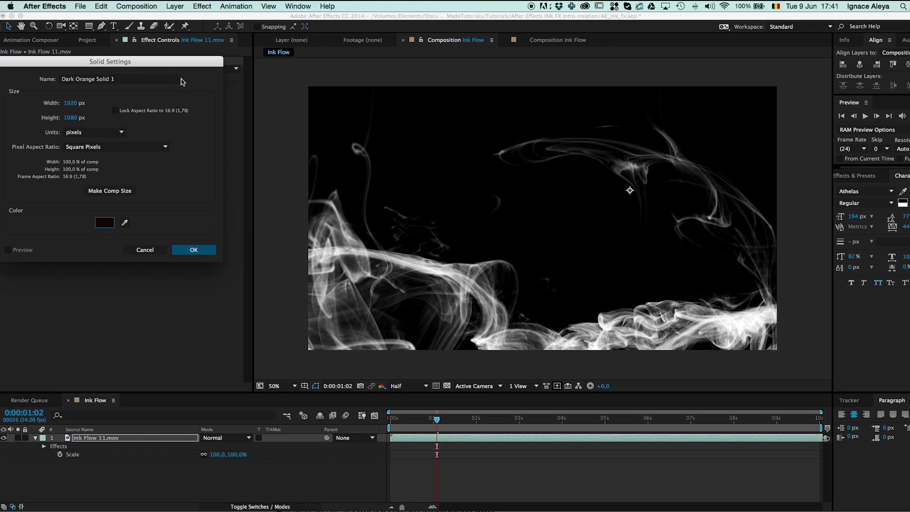
click(119, 79)
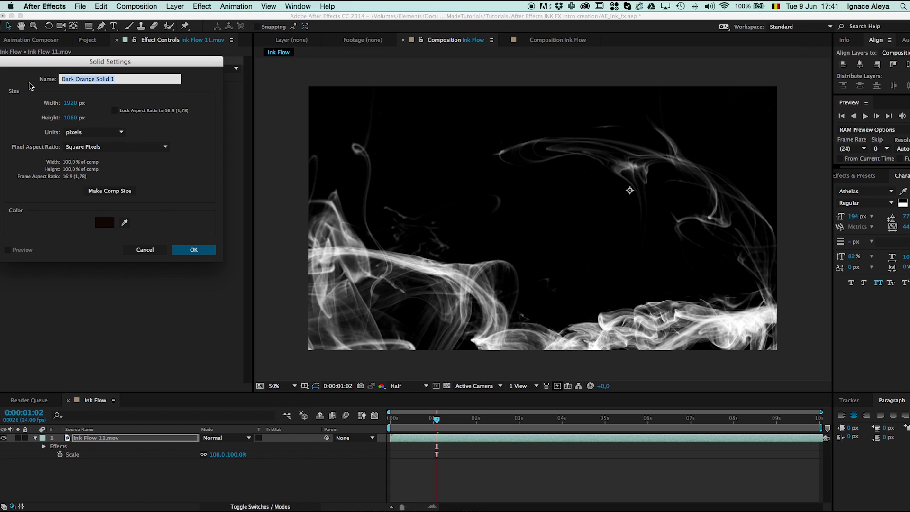
text(BG)
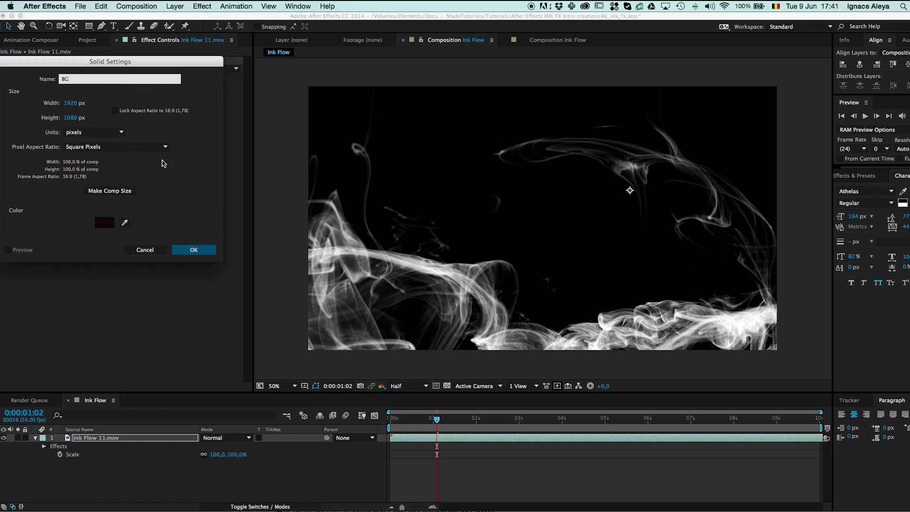
click(182, 250)
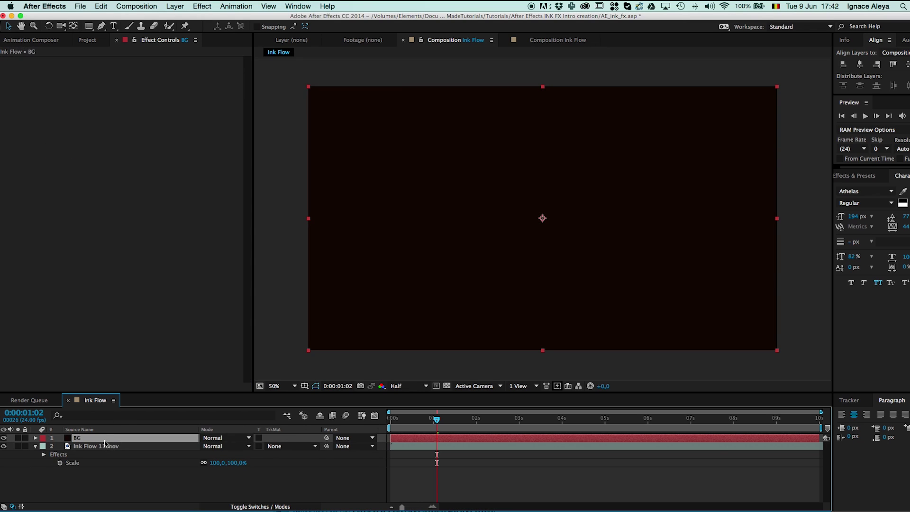
Place the Ink Flow 11.mov layer above the BG solid and set its blending mode to Add
drag(89, 446, 88, 437)
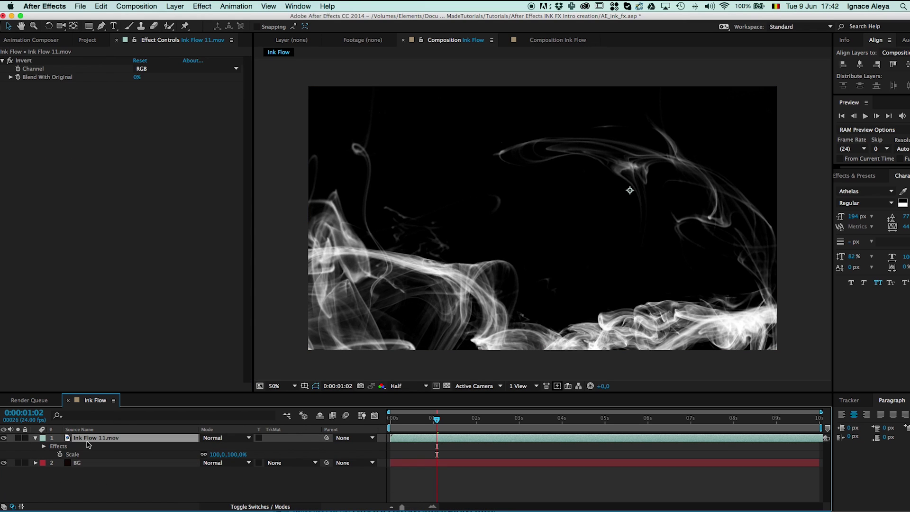
click(78, 464)
click(111, 441)
click(214, 438)
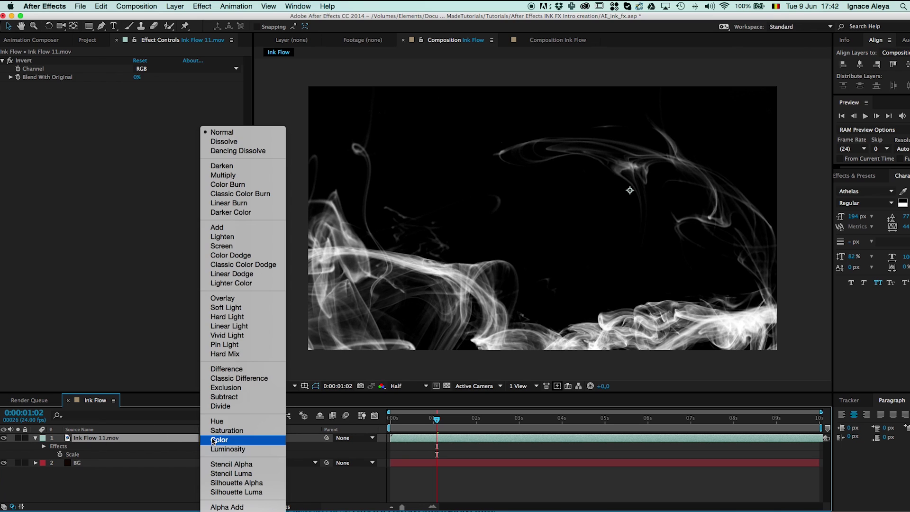
click(218, 228)
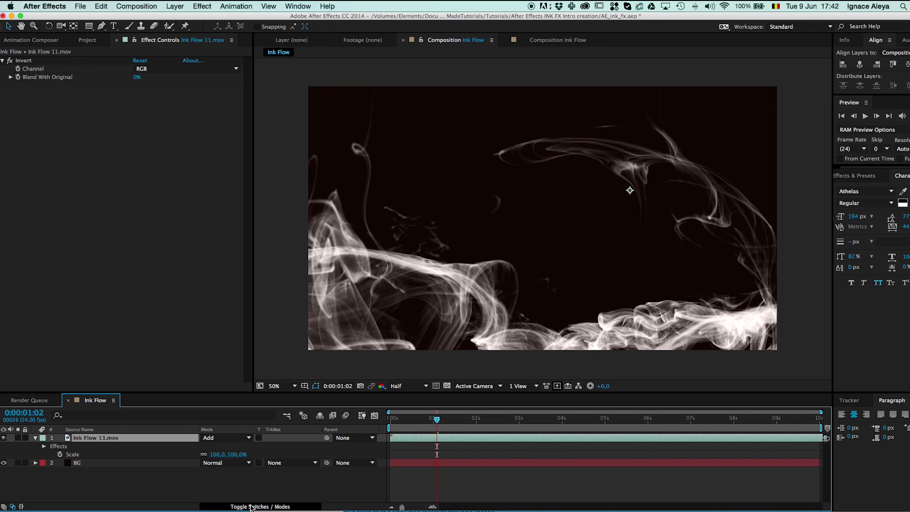
click(221, 438)
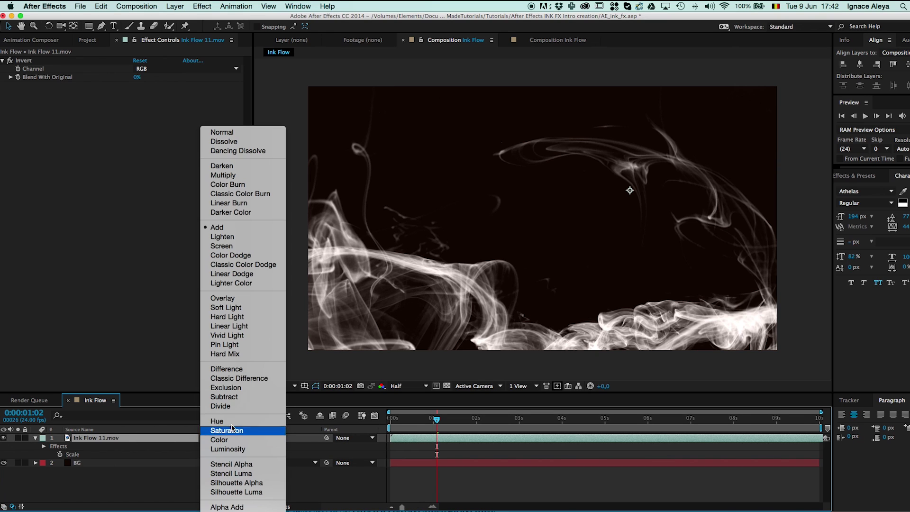
click(250, 229)
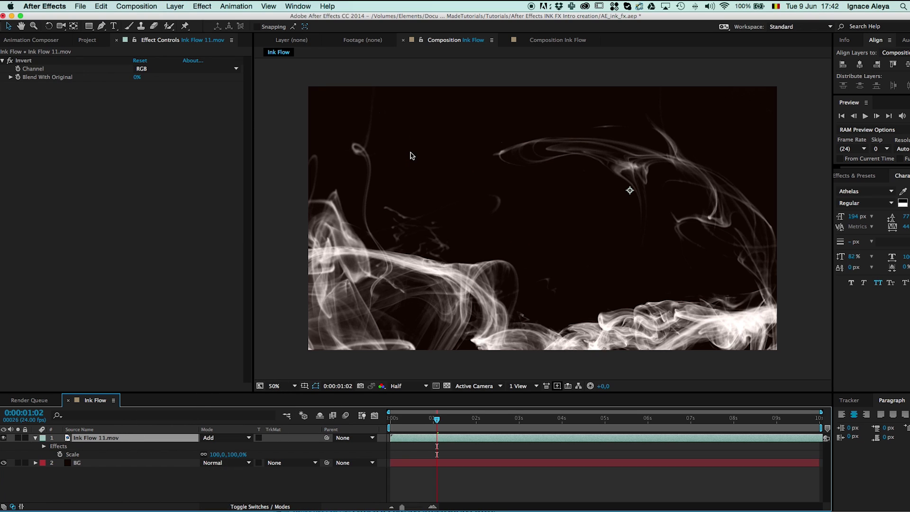
click(74, 464)
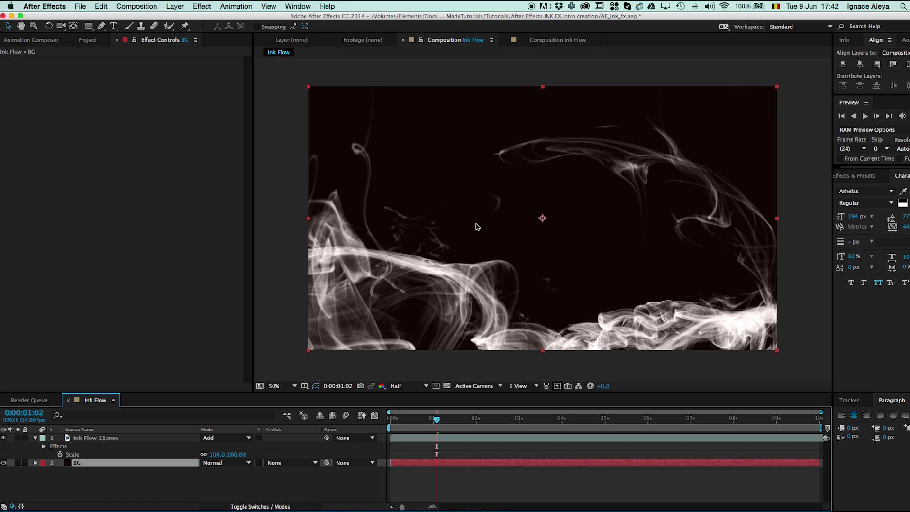
Create an adjustment layer above the Ink Flow 11.mov layer and rename it Colors
click(108, 441)
right_click(121, 489)
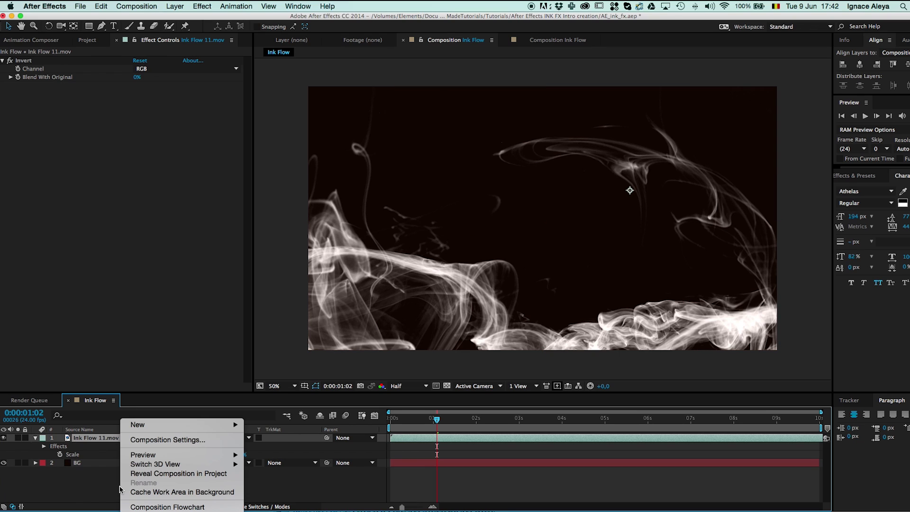
click(169, 7)
mouse_move(177, 19)
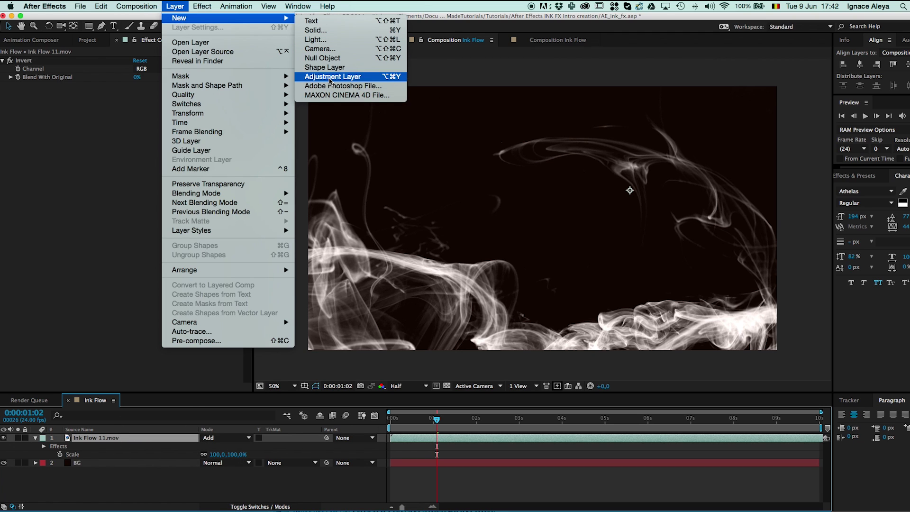
click(332, 77)
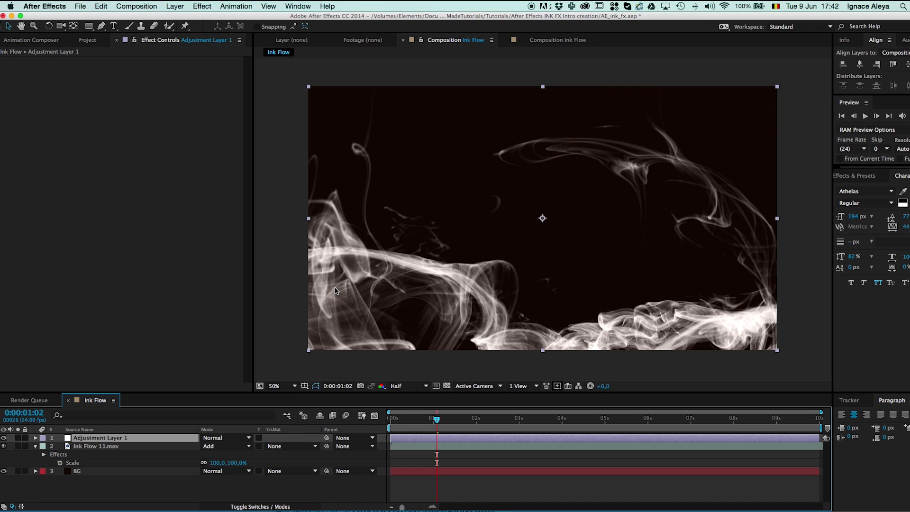
key(Return)
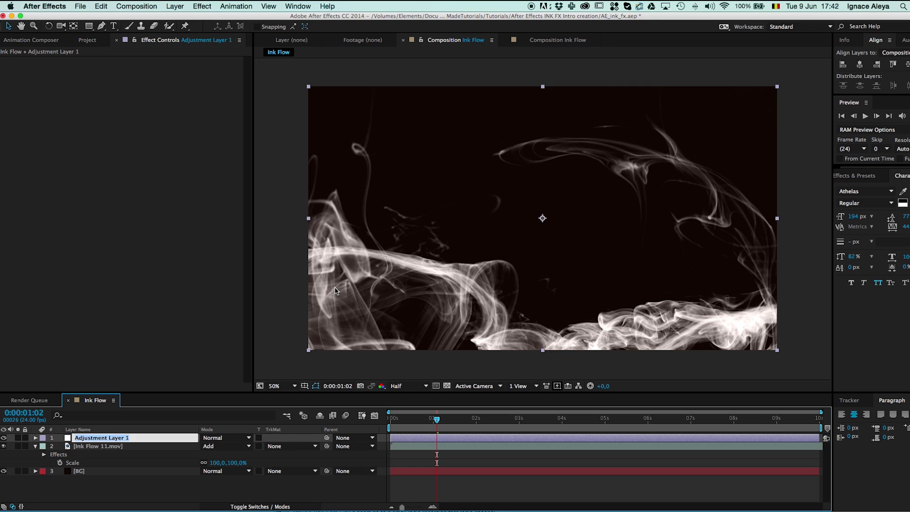
text(Colors)
key(Return)
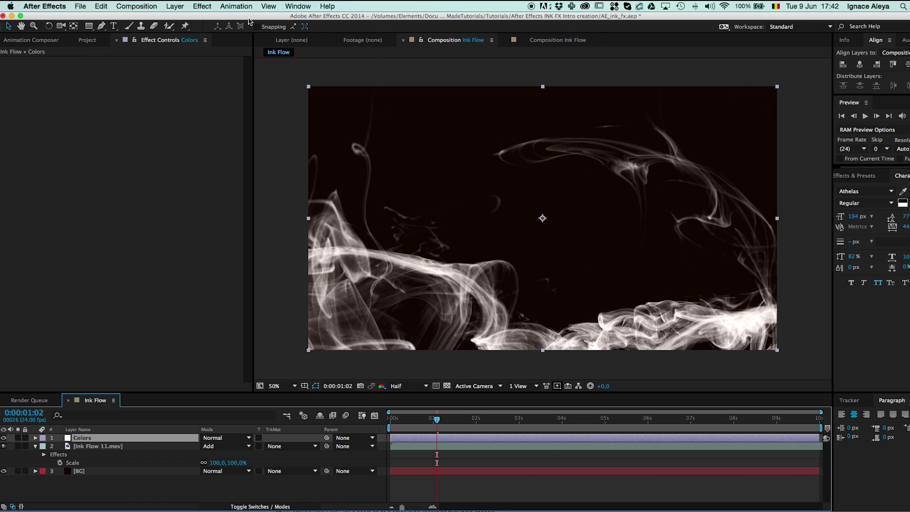
Apply the Colorama effect to the Colors layer and set its output cycle's preset palette to Fire
click(206, 7)
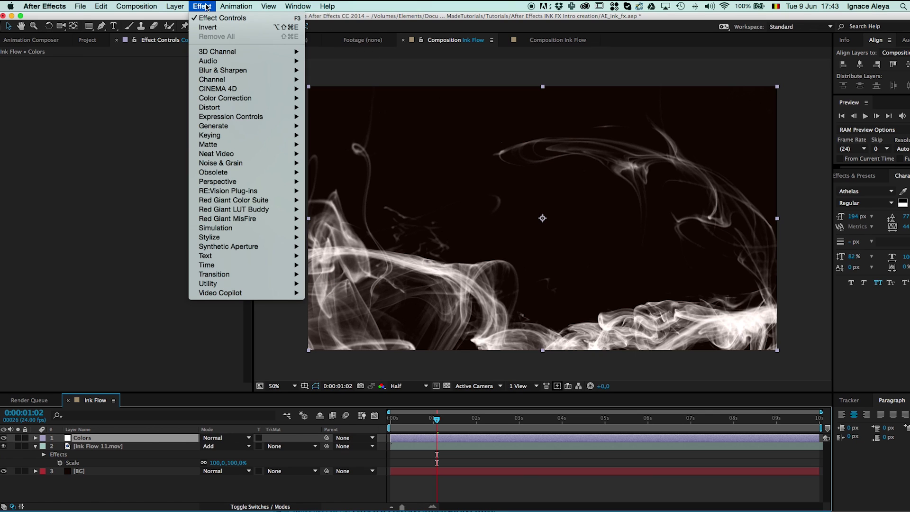
mouse_move(212, 100)
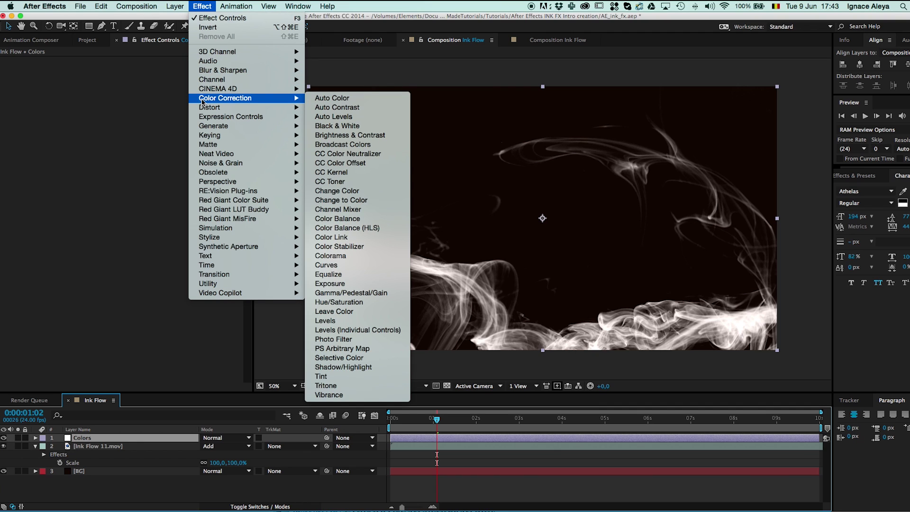
click(348, 258)
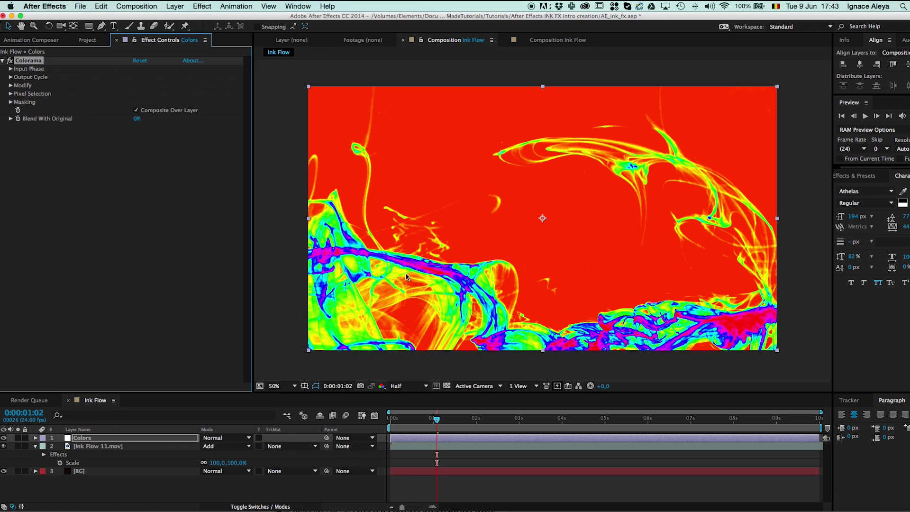
click(10, 78)
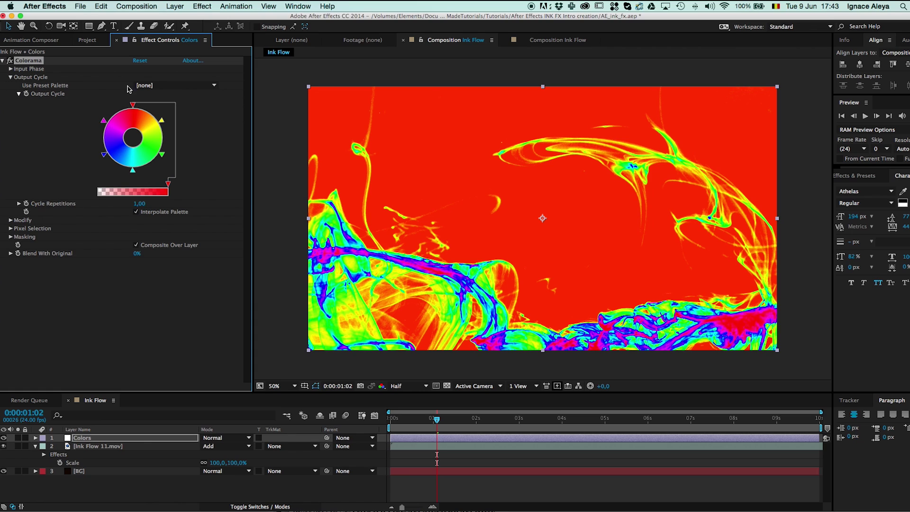
click(145, 85)
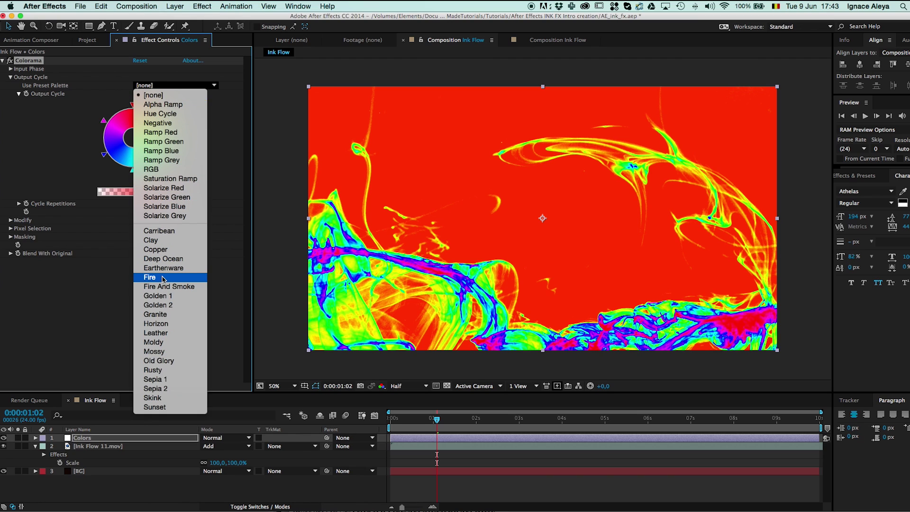
click(163, 278)
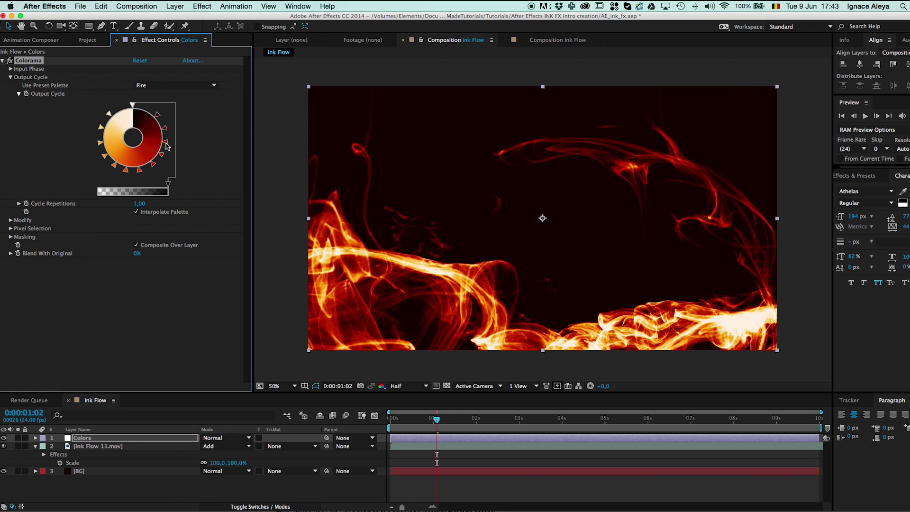
Shift the red, orange and cream colour markers around Colorama's output cycle wheel and collapse the effect's settings
mouse_move(165, 146)
mouse_down()
mouse_move(166, 127)
mouse_move(150, 111)
mouse_move(167, 135)
mouse_move(160, 158)
mouse_move(147, 172)
mouse_move(117, 170)
mouse_up()
mouse_move(113, 114)
mouse_down()
mouse_move(125, 105)
mouse_move(100, 124)
mouse_move(119, 111)
mouse_move(100, 139)
mouse_up()
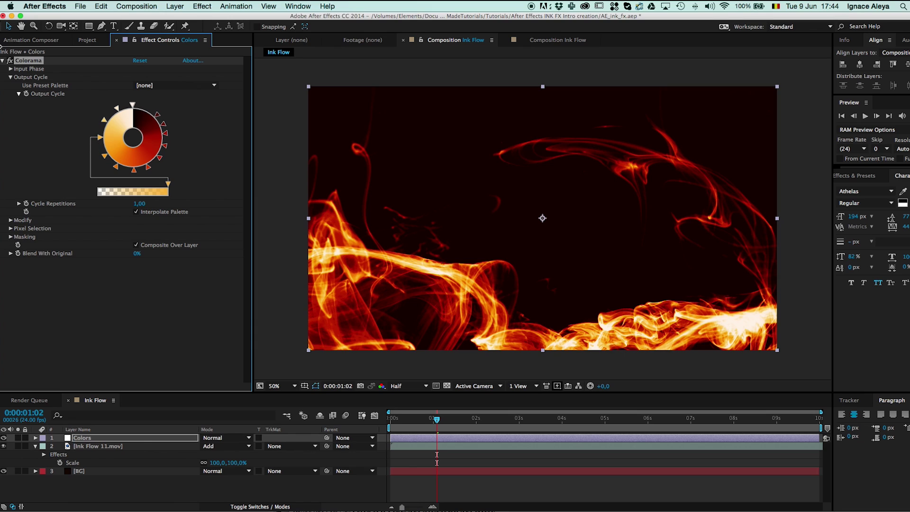
click(4, 62)
click(29, 90)
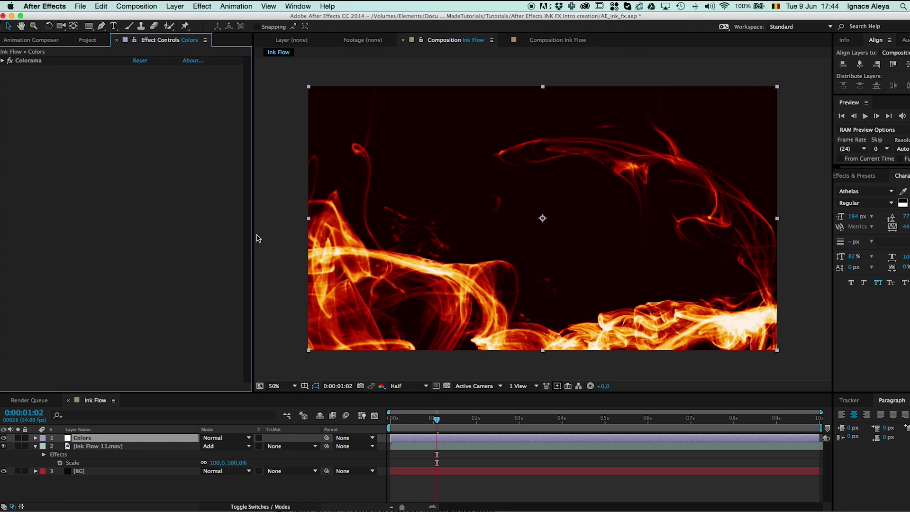
Add a Glow effect to the Colors layer and set its intensity to 0.1
click(202, 7)
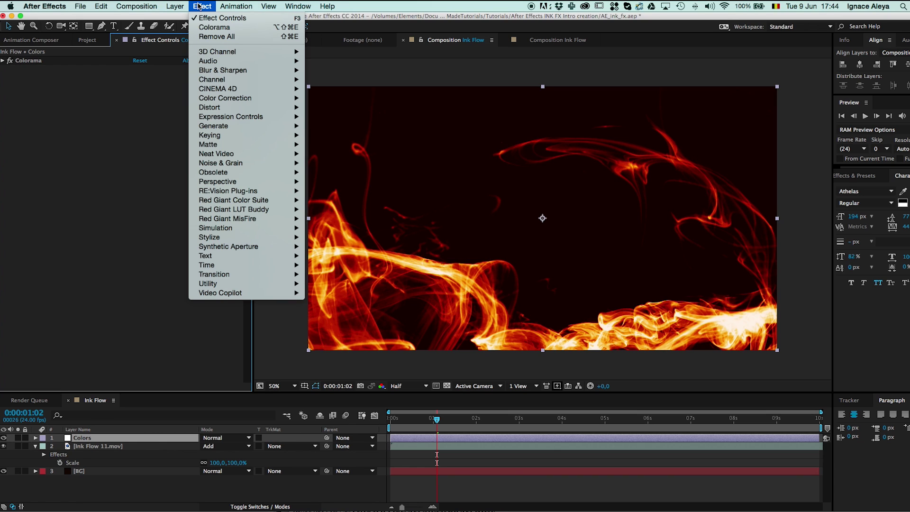
mouse_move(233, 238)
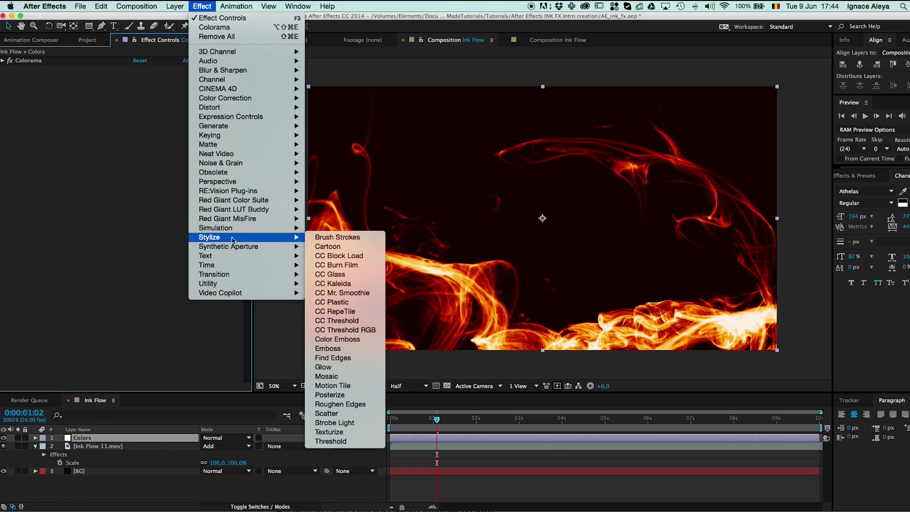
click(344, 368)
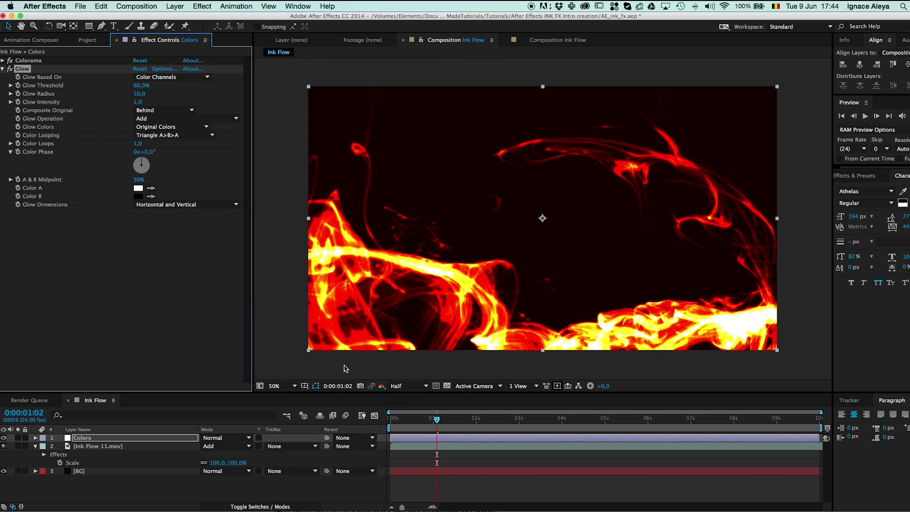
click(138, 102)
text(,1)
key(Return)
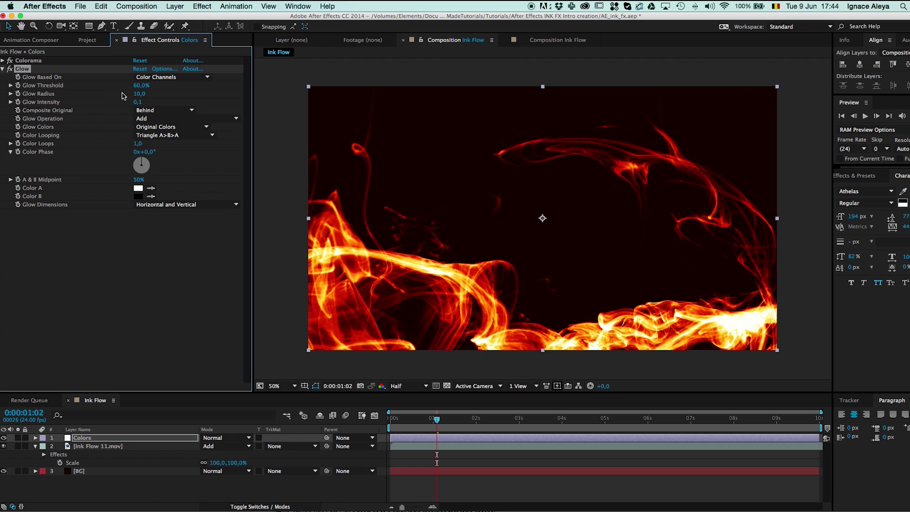
Toggle the Glow effect off and on to compare the ink with and without it
click(10, 69)
click(10, 68)
click(10, 69)
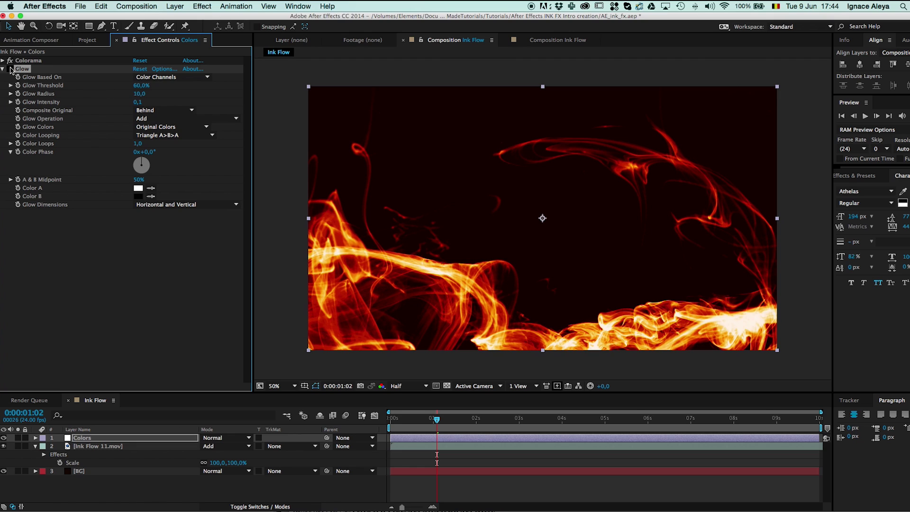
click(10, 69)
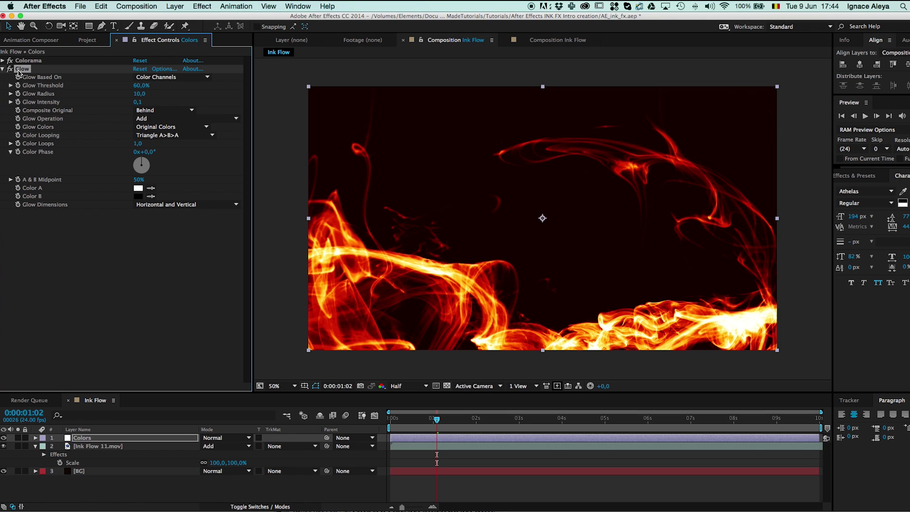
Duplicate the Glow effect, set the copy's radius to 600 and intensity to 0.3, and collapse both glows' settings
click(103, 7)
click(120, 122)
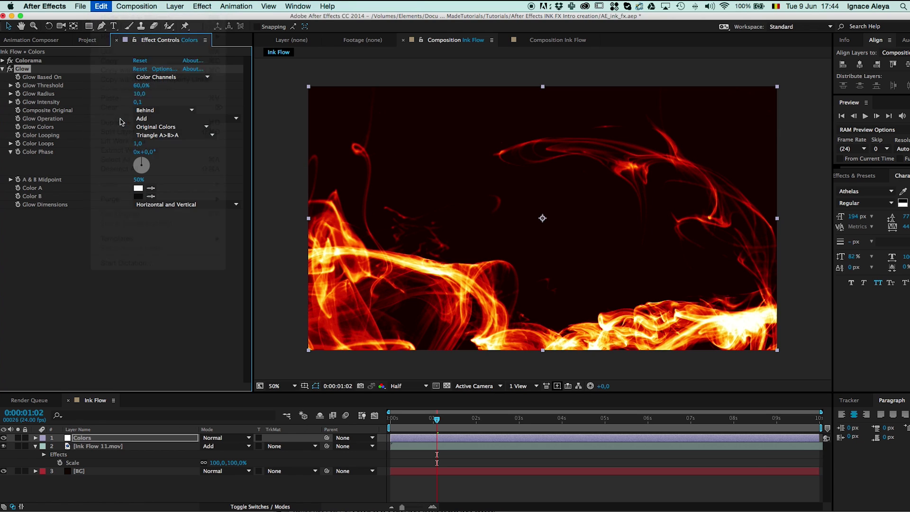
drag(145, 244, 185, 238)
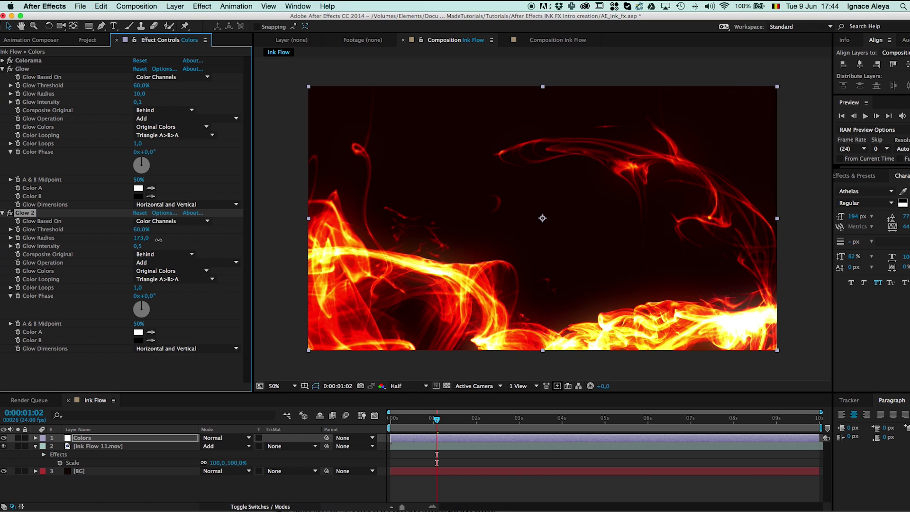
drag(207, 244, 366, 262)
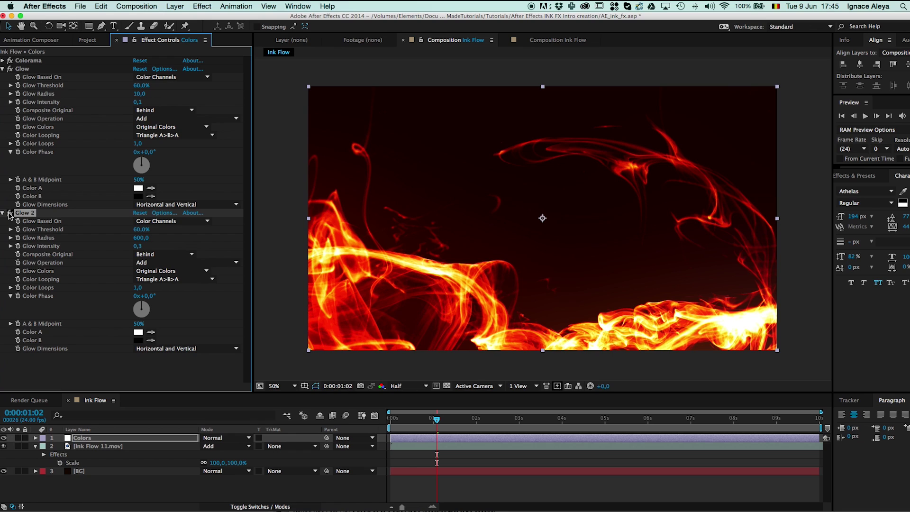
click(2, 69)
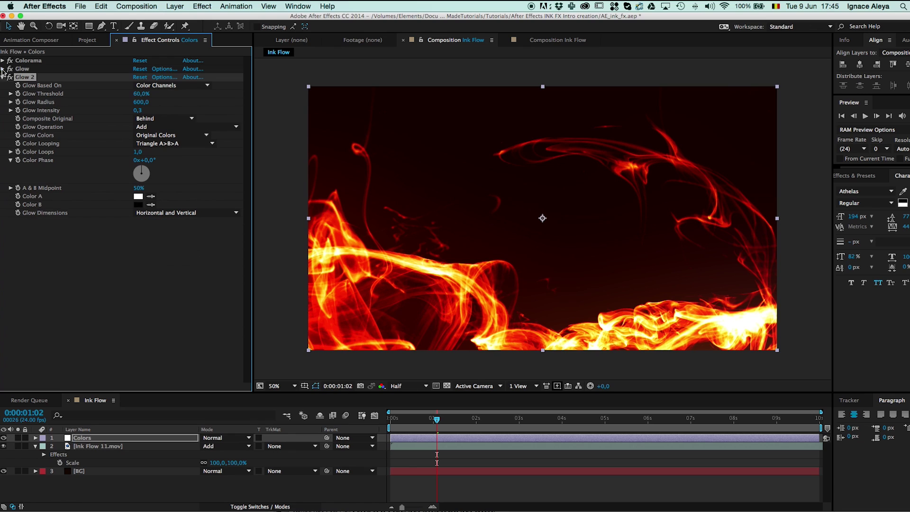
click(3, 77)
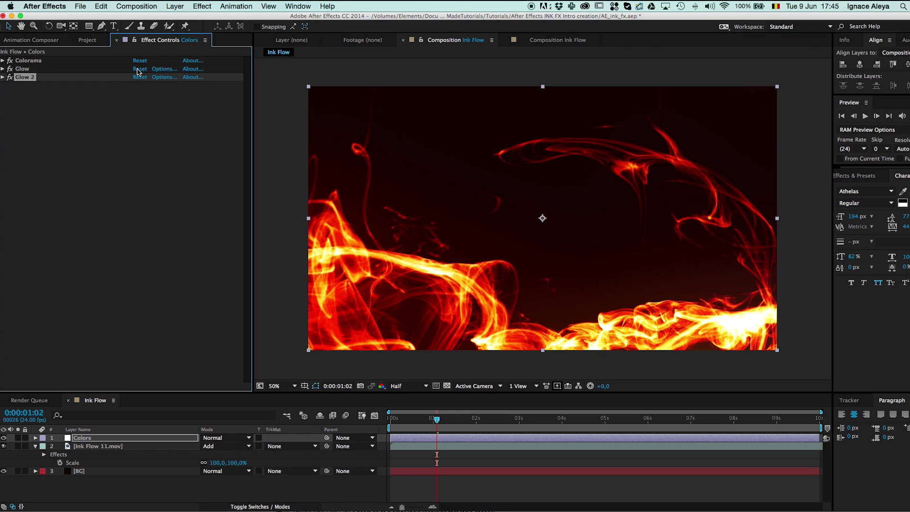
Add a Tint effect to the Colors layer and set its amount to 30%
click(201, 6)
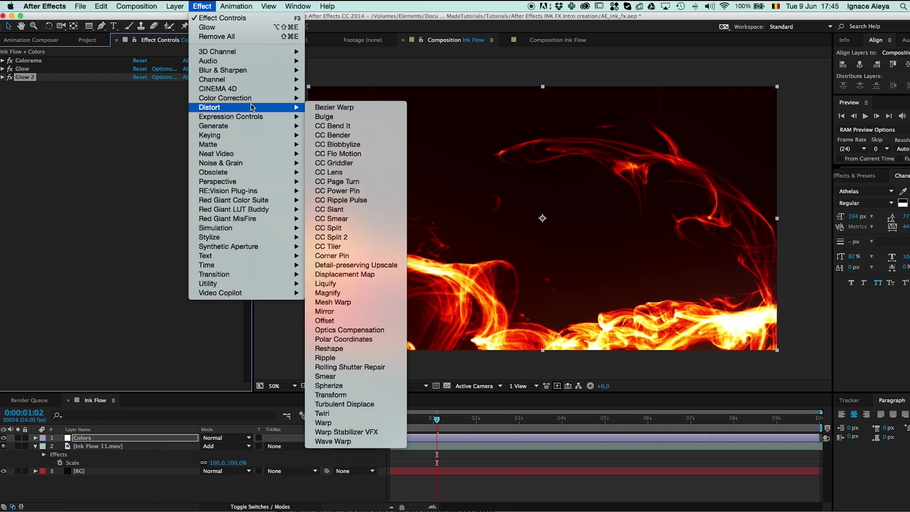
mouse_move(242, 101)
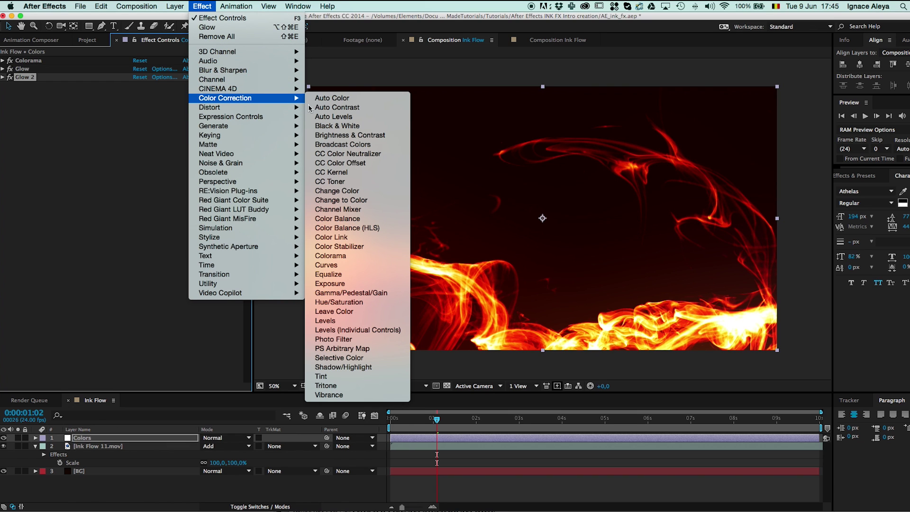
click(338, 377)
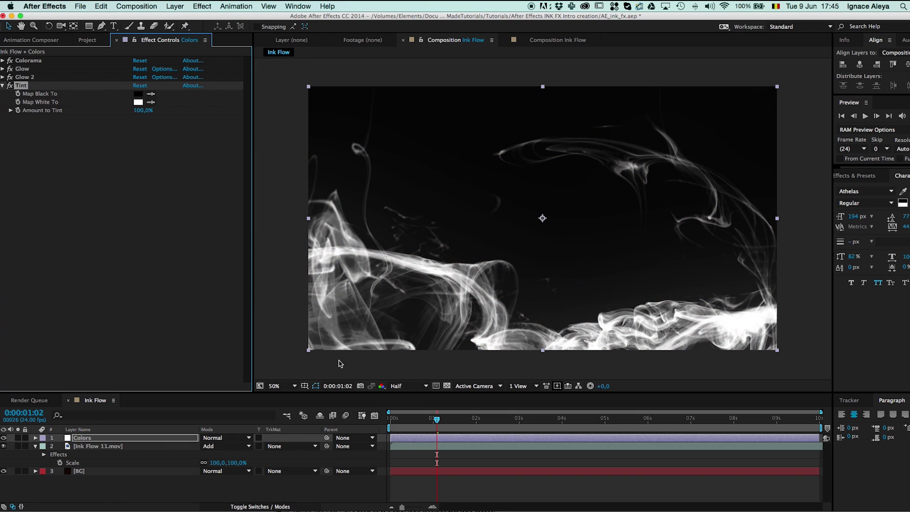
click(143, 112)
text(30)
key(Return)
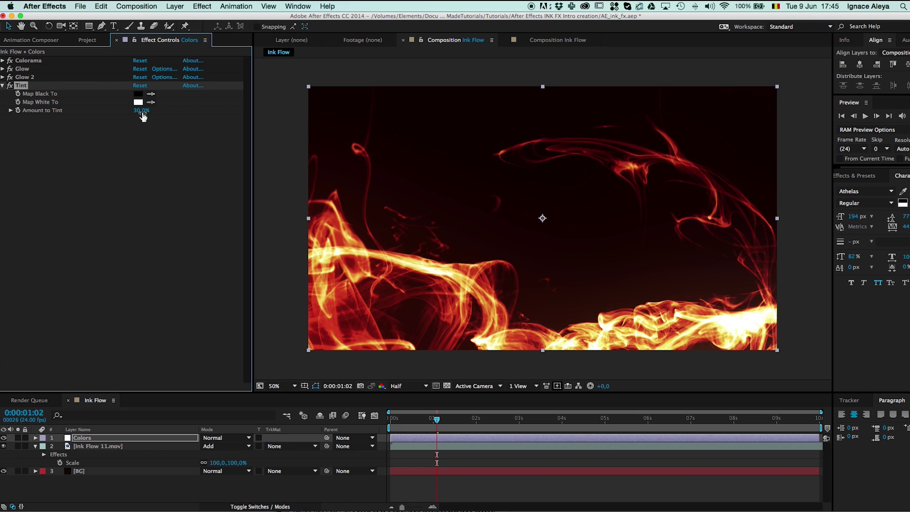
click(2, 86)
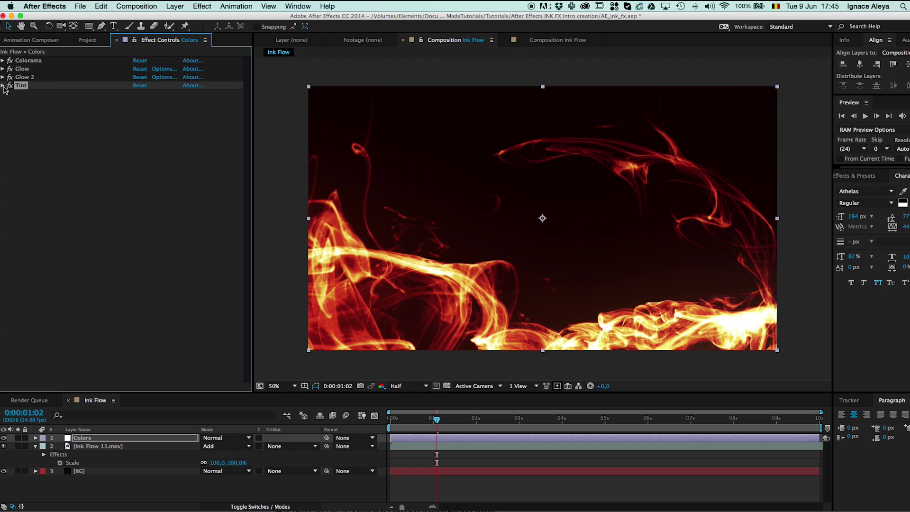
Add a Hue/Saturation effect to the Colors layer and shift its master hue to 1x+84° for green ink
click(205, 6)
mouse_move(230, 97)
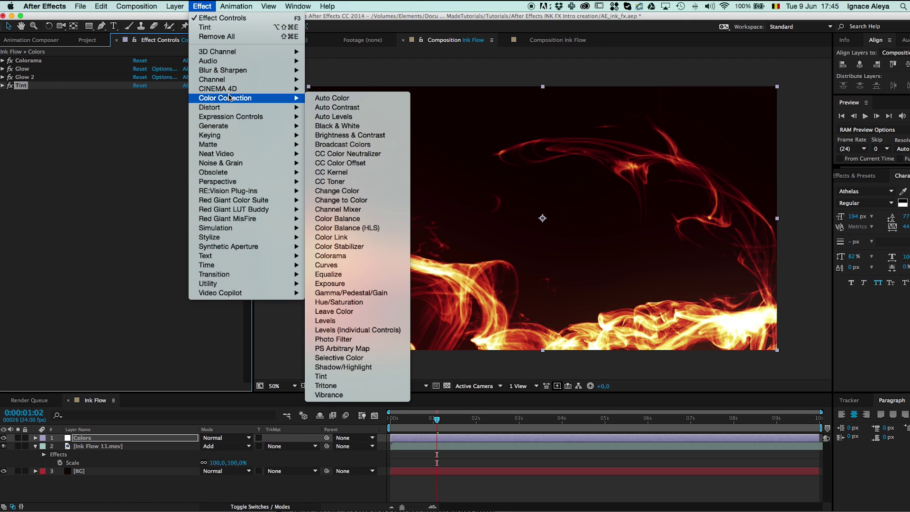
click(330, 303)
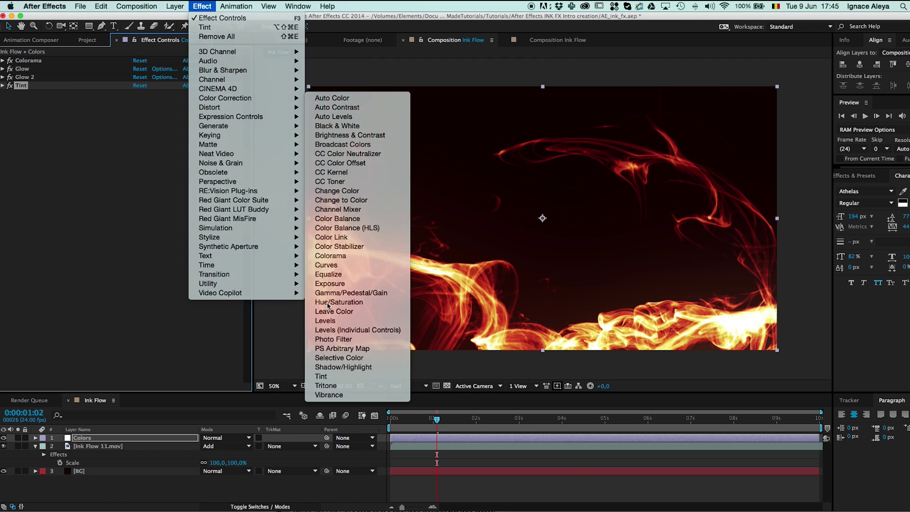
drag(148, 148, 386, 164)
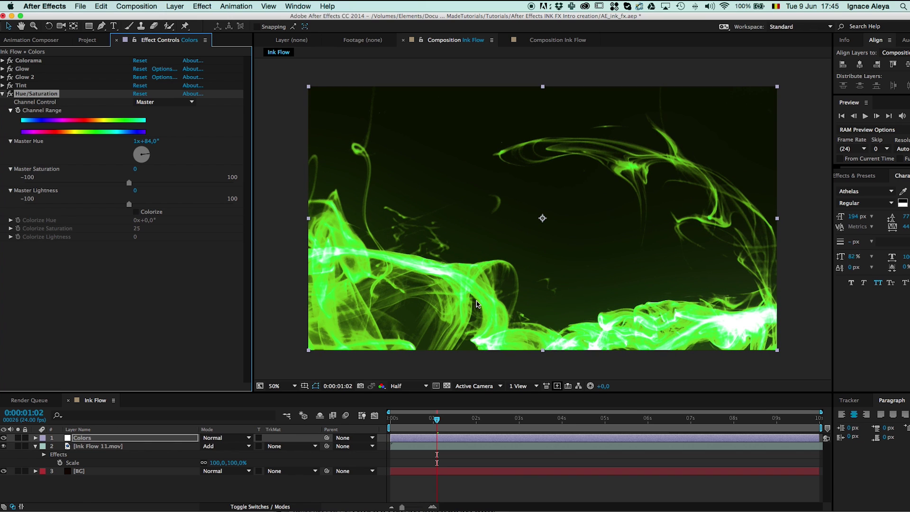
Try colorizing the Hue/Saturation effect blue with hue 236° and saturation 90, and remove the effect from the Colors layer
click(137, 212)
drag(142, 228, 268, 228)
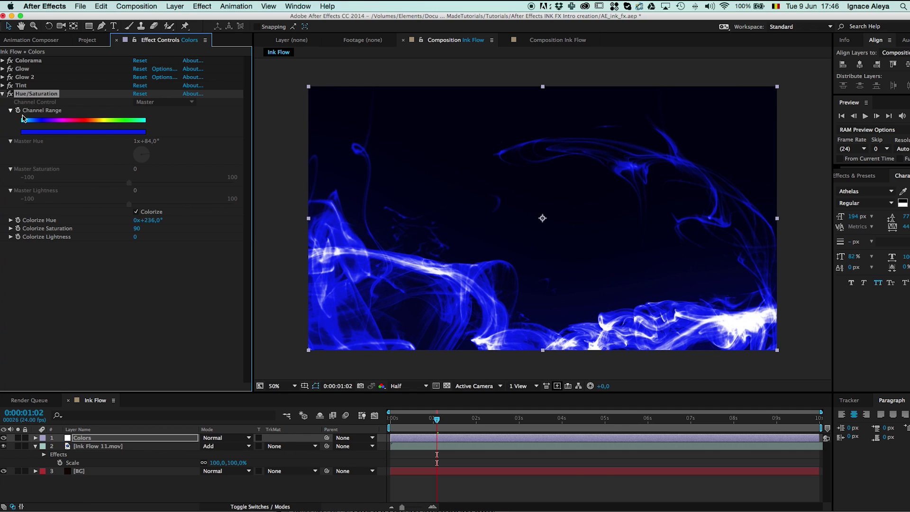
key(Delete)
Add a Curves effect to the Colors layer and raise the blue channel's curve in the highlights and slightly in the shadows
click(201, 6)
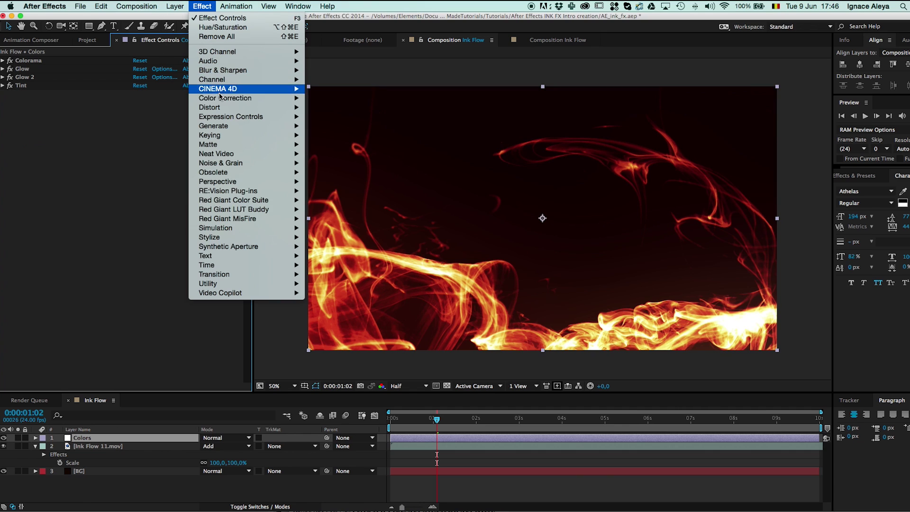
mouse_move(254, 99)
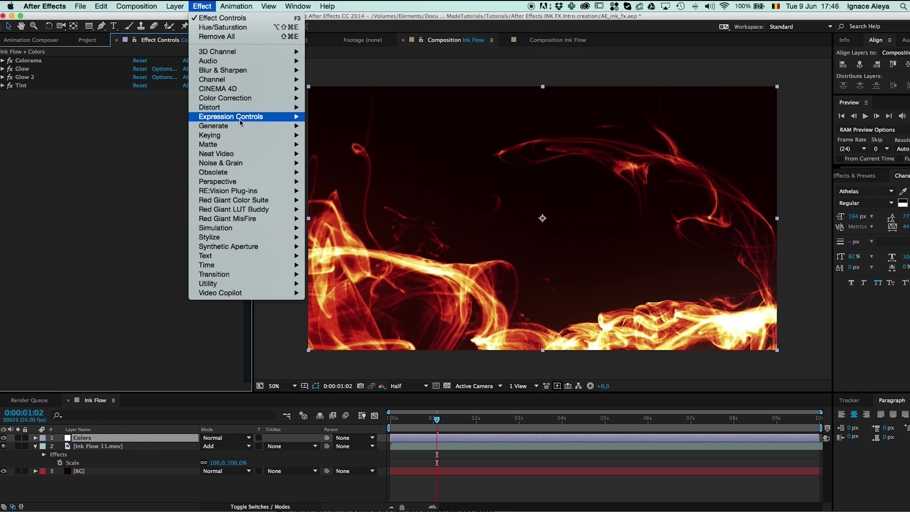
click(344, 265)
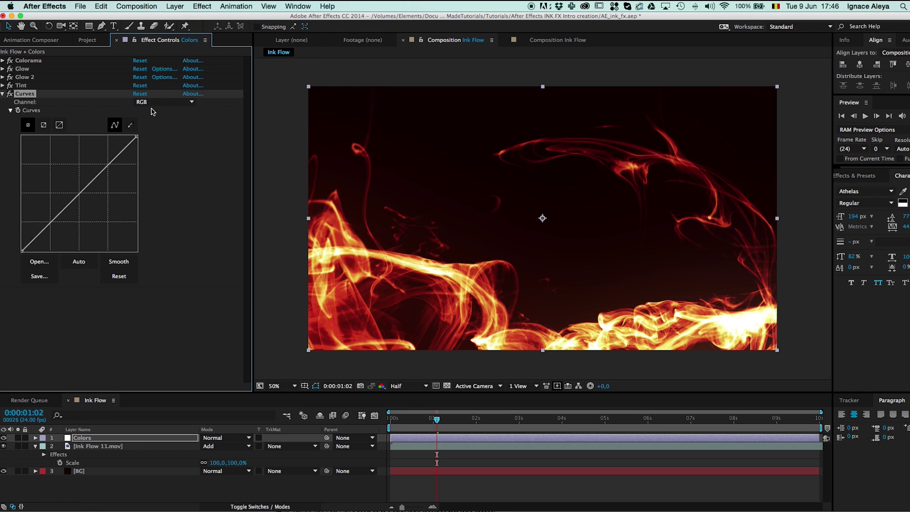
click(152, 102)
click(152, 136)
drag(102, 169, 97, 160)
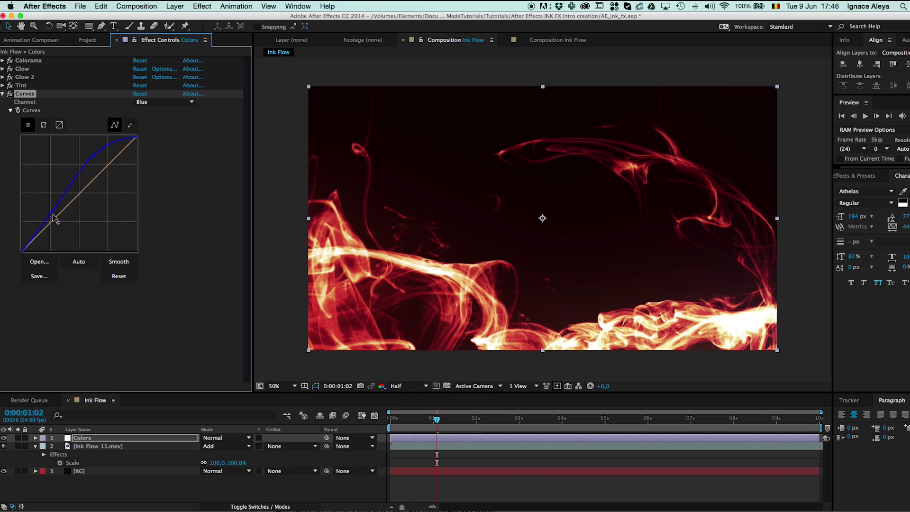
drag(53, 215, 47, 216)
Lower the red channel's curve in the highlights and raise it slightly in the shadows
click(150, 102)
click(142, 122)
drag(51, 229, 52, 232)
drag(107, 190, 115, 167)
drag(49, 231, 48, 225)
Raise the green curve's highlights and lower its shadows, and toggle Curves off and on to compare the grading
click(152, 102)
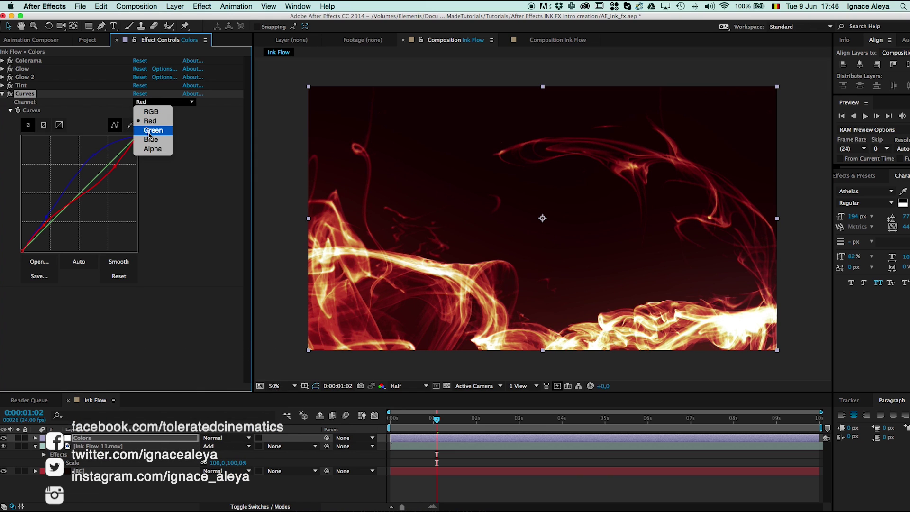
click(151, 130)
drag(107, 166, 108, 159)
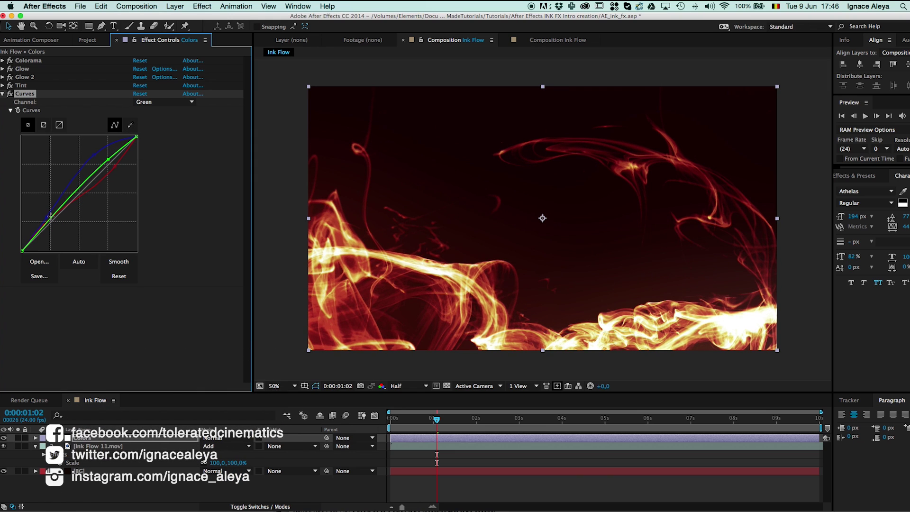
drag(50, 217, 52, 225)
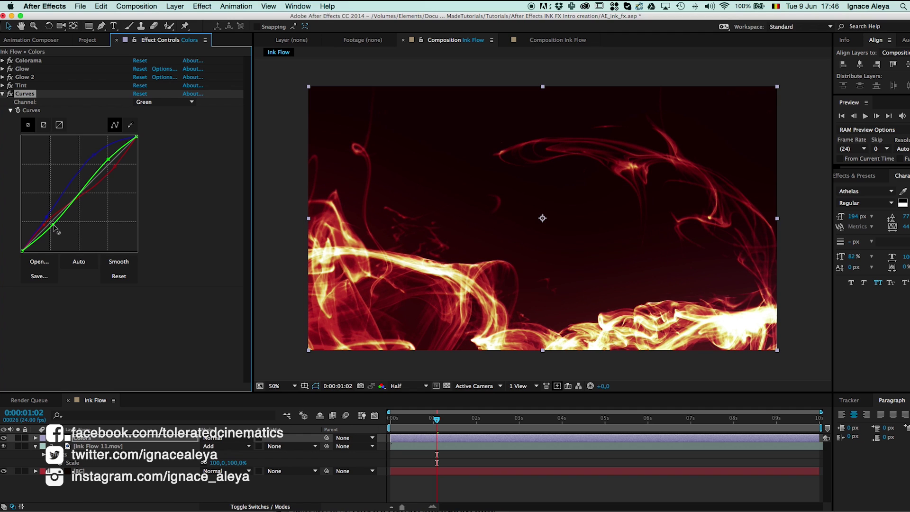
click(10, 94)
click(10, 94)
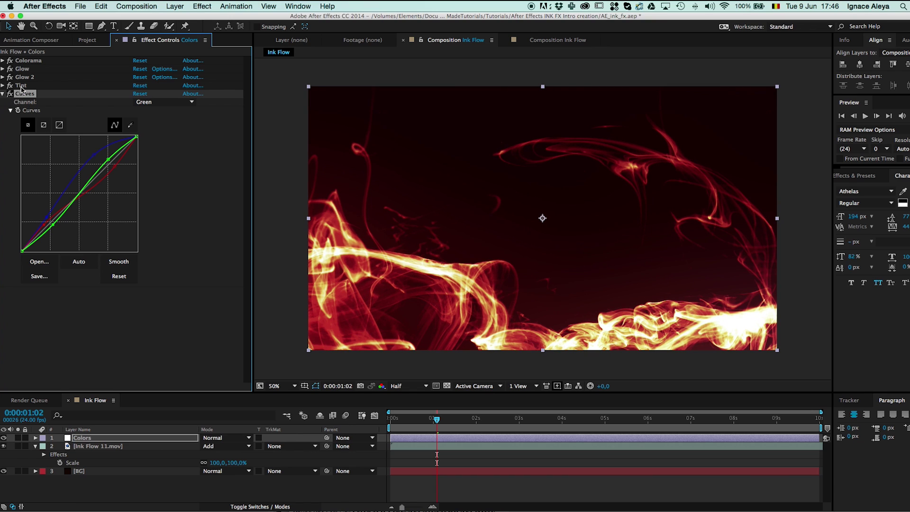
Duplicate the Tint effect, place the copy below Curves, and set its amount to 10%
mouse_move(21, 89)
mouse_down()
mouse_move(48, 289)
mouse_move(25, 275)
mouse_move(36, 86)
mouse_up()
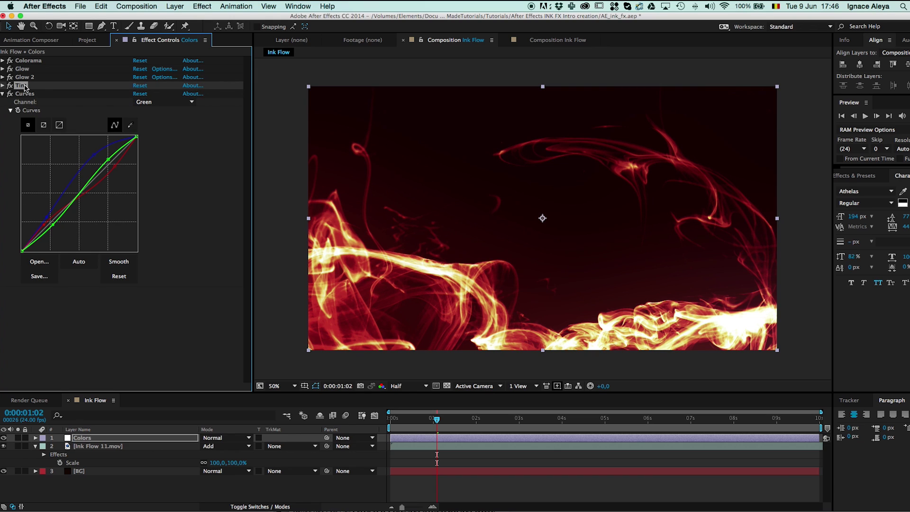
key(super+d)
drag(46, 238, 56, 323)
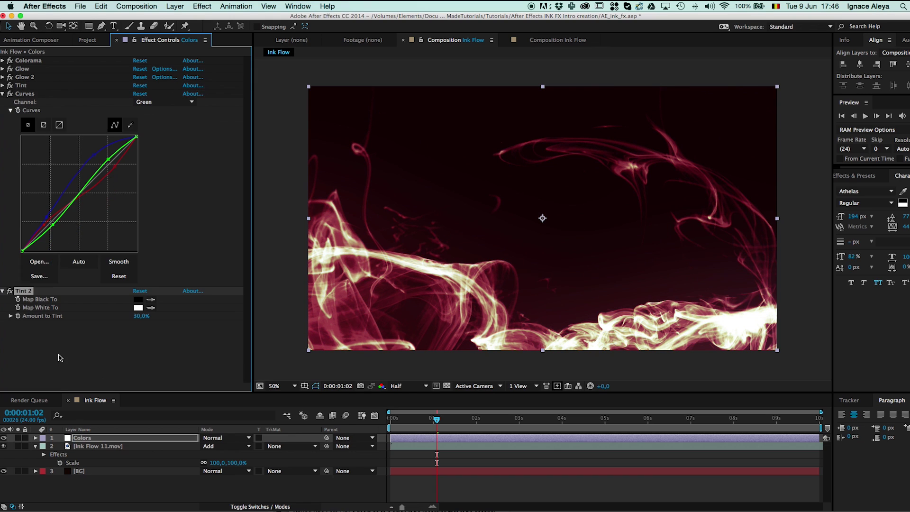
click(140, 317)
text(10)
key(Return)
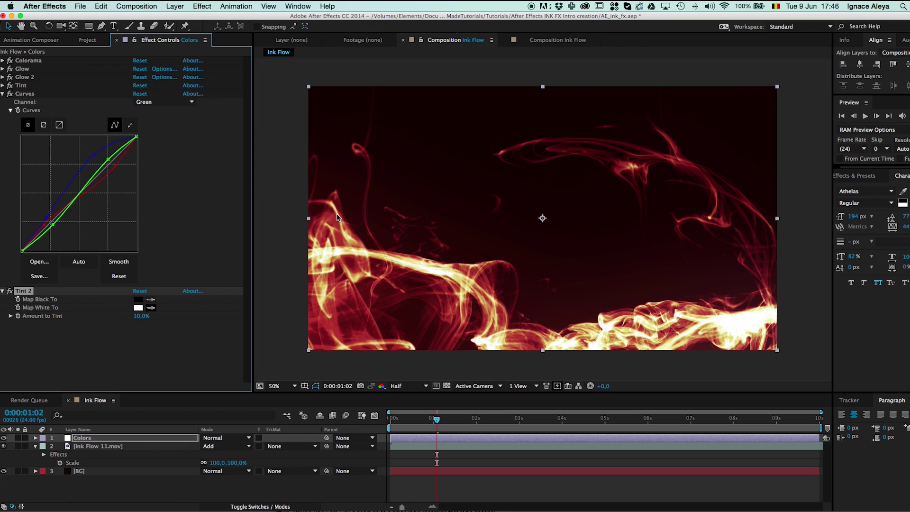
Set the project's color depth to 16 bpc
click(94, 42)
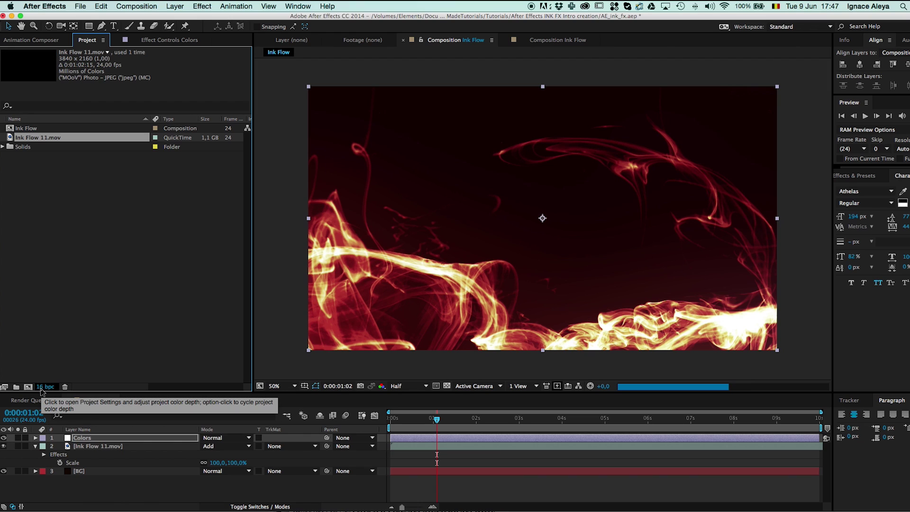
alt+click(43, 388)
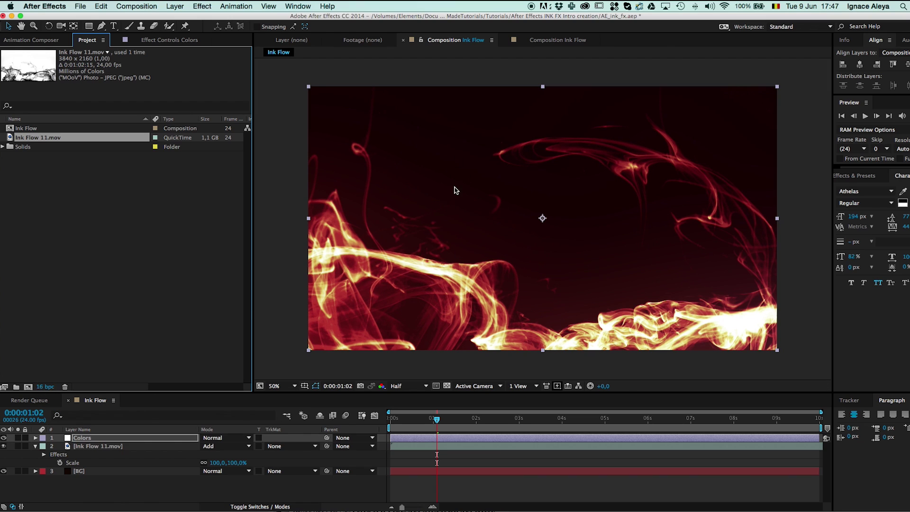
Add a Noise effect to the Colors layer, set its amount to 0.5%, and check the grain at 100% magnification
click(109, 439)
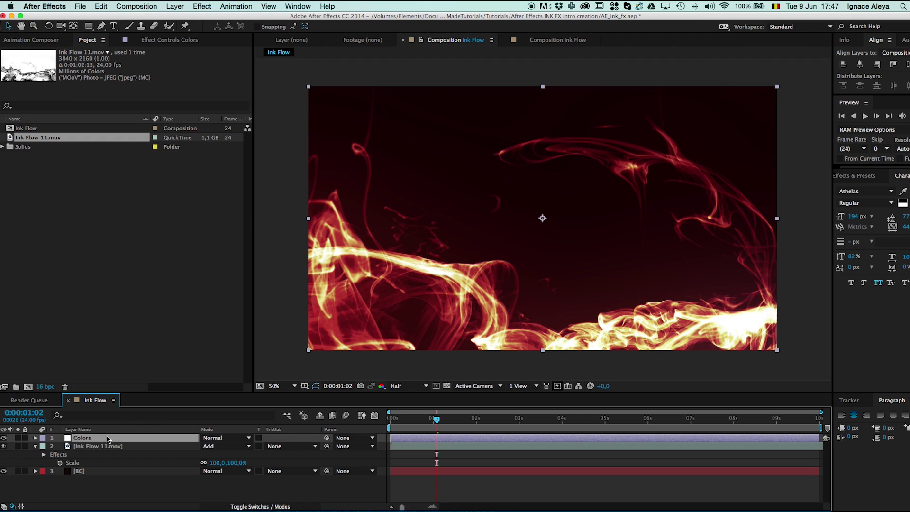
click(203, 5)
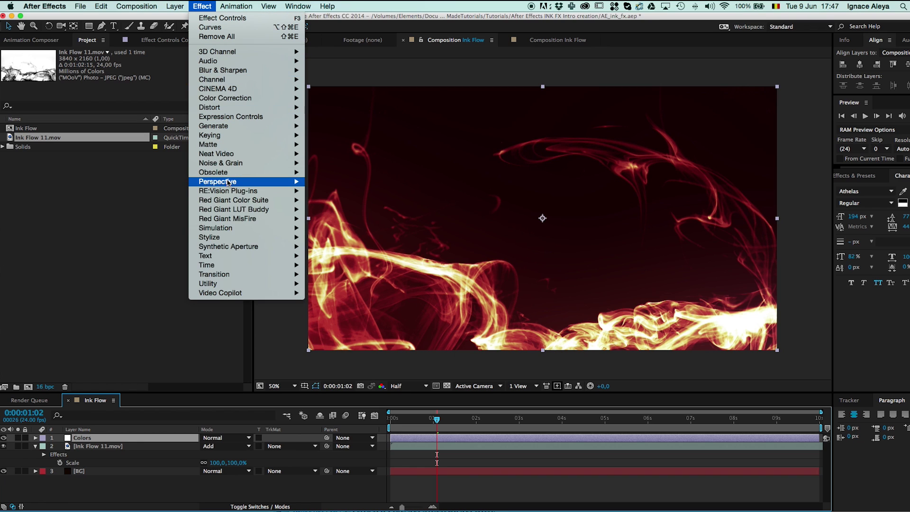
mouse_move(230, 163)
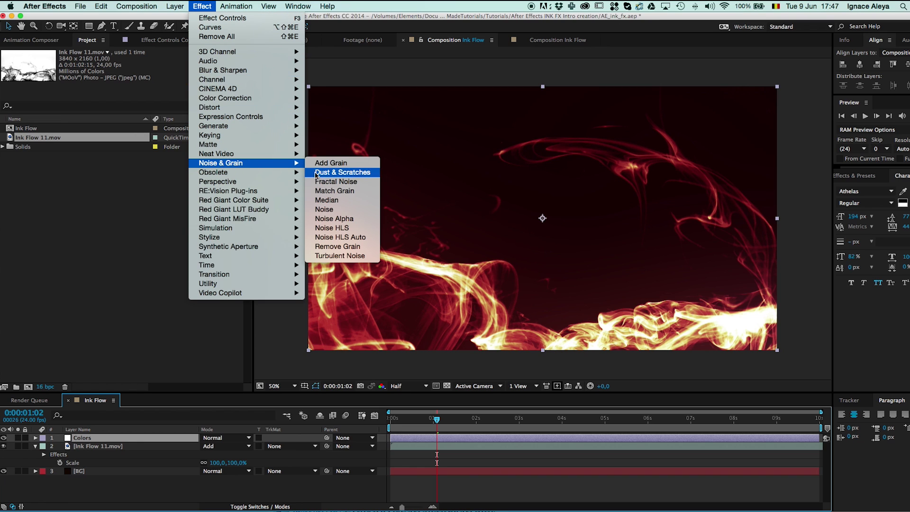
click(323, 209)
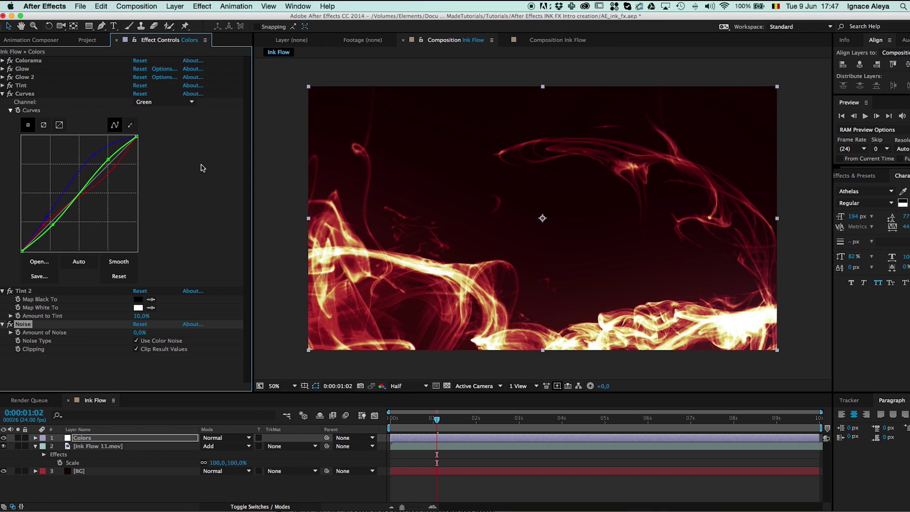
click(138, 332)
text(,5)
key(Return)
key(period)
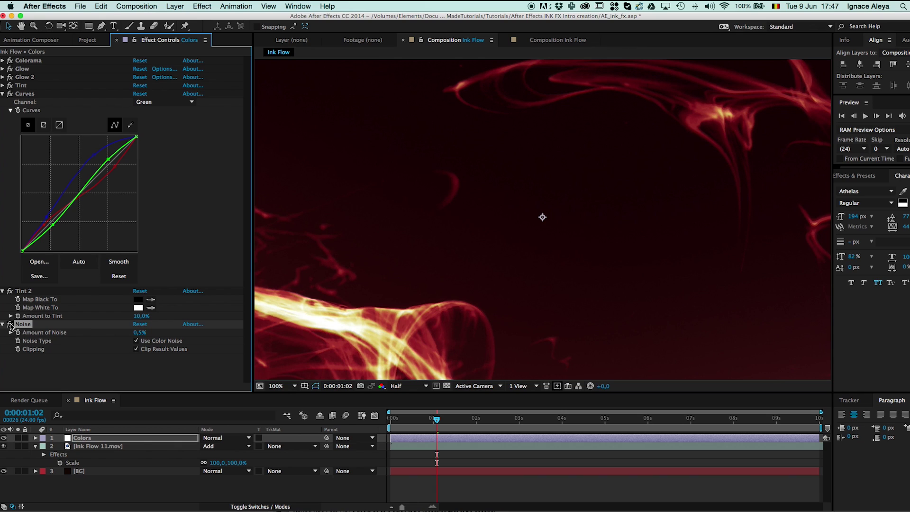
key(comma)
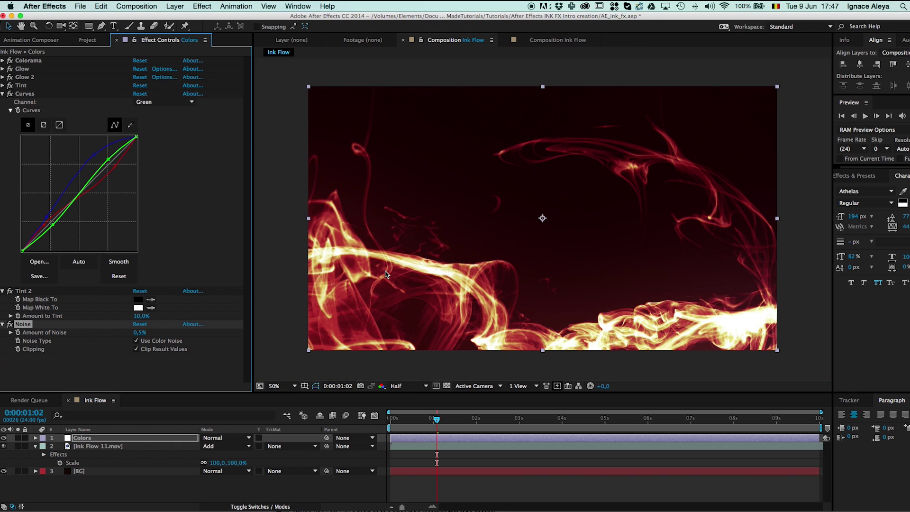
Try a noise amount of 0.3% and inspect the dark background at 200% magnification
click(138, 332)
text(,3)
key(Return)
key(period)
key(period)
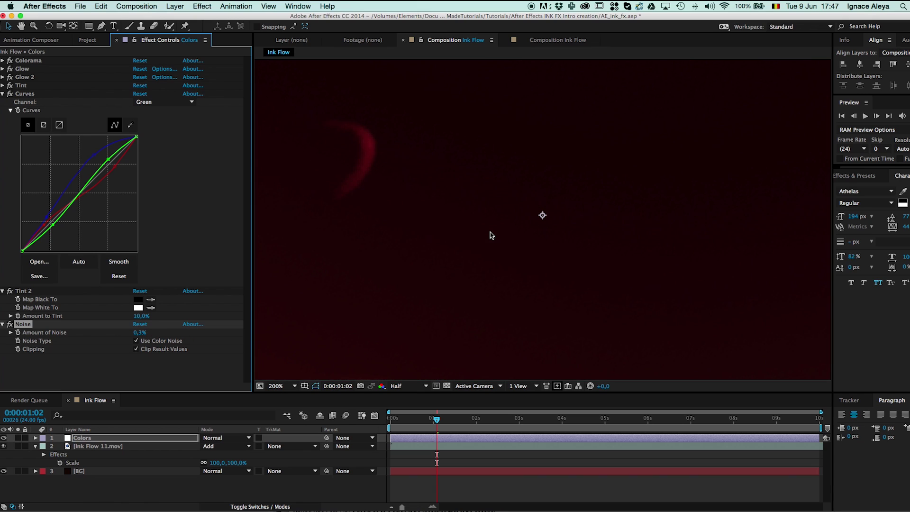
Set the Noise effect's amount to 0.4%
click(138, 332)
text(0,4)
key(Return)
Switch the composition's preview resolution to Full and play a RAM preview of the graded ink
click(402, 386)
click(407, 410)
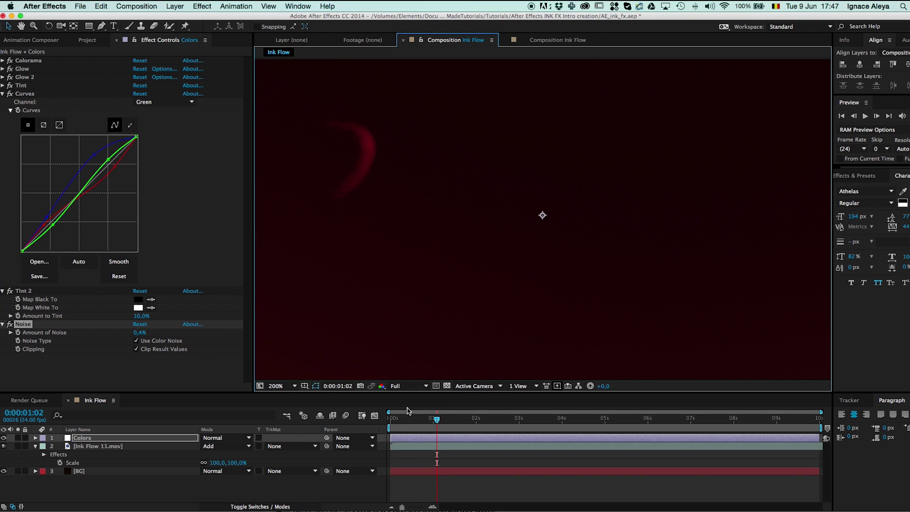
key(comma)
key(comma)
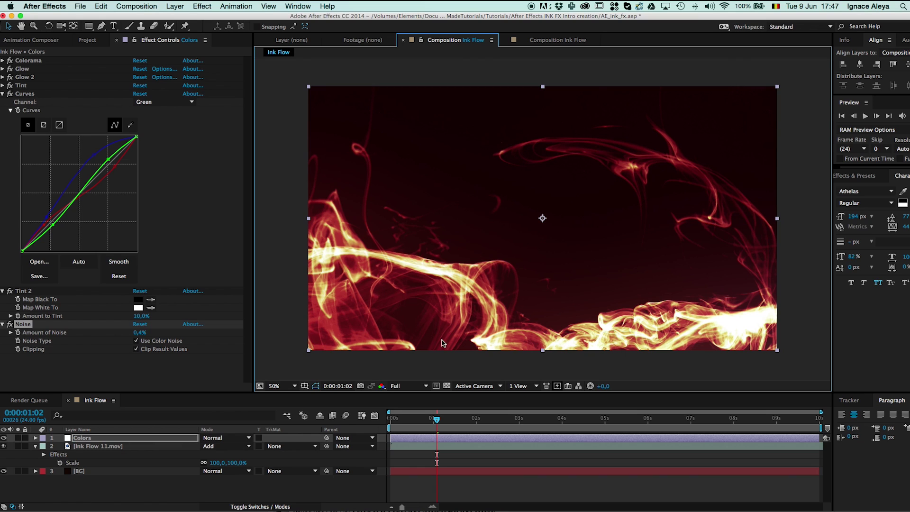
key(KP_0)
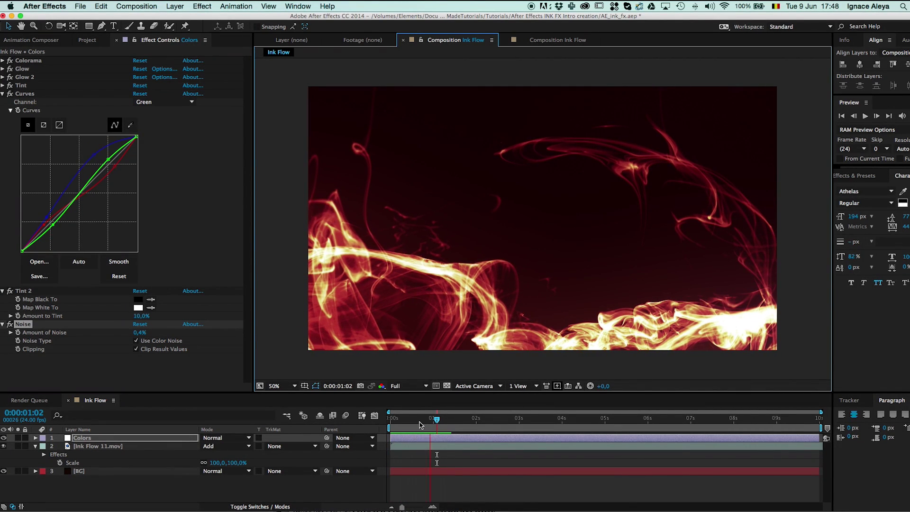
Move to 0:00:00:10, review the effects on the ink footage and Colors layers, and set the preview resolution to Third
drag(420, 425, 409, 423)
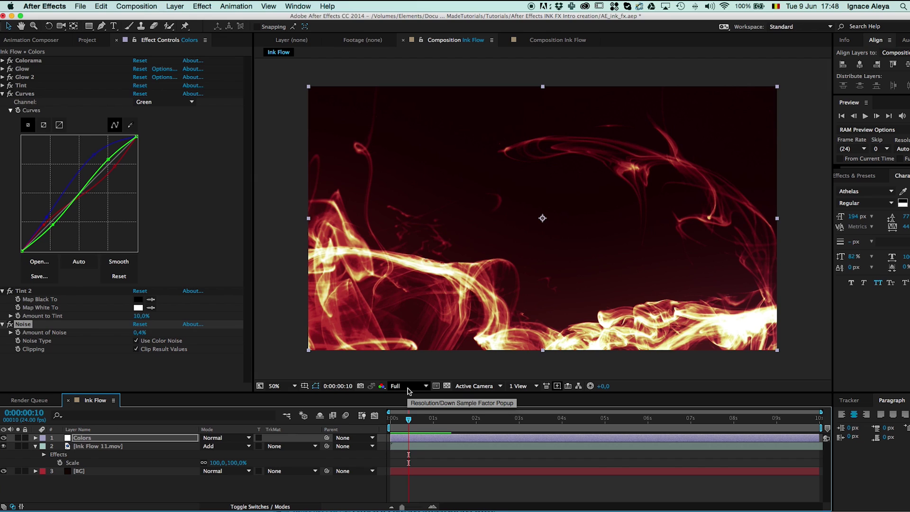
click(91, 446)
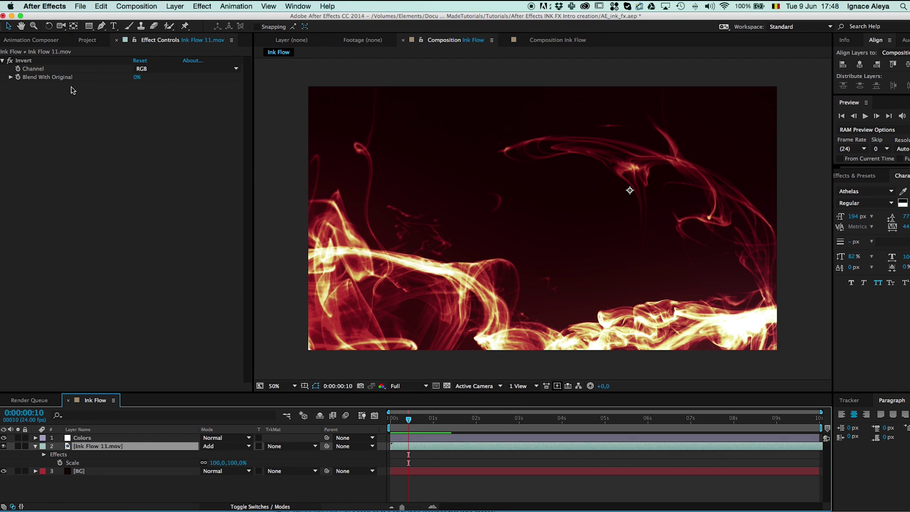
click(95, 437)
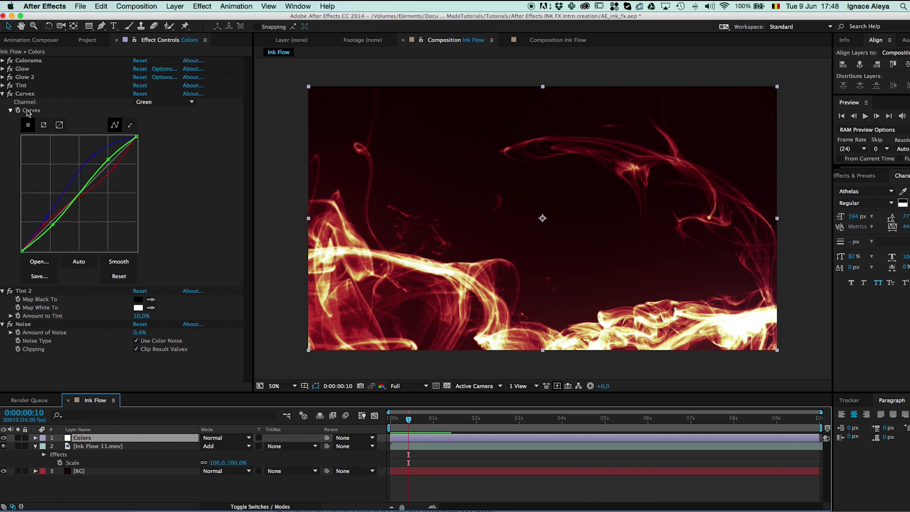
click(408, 385)
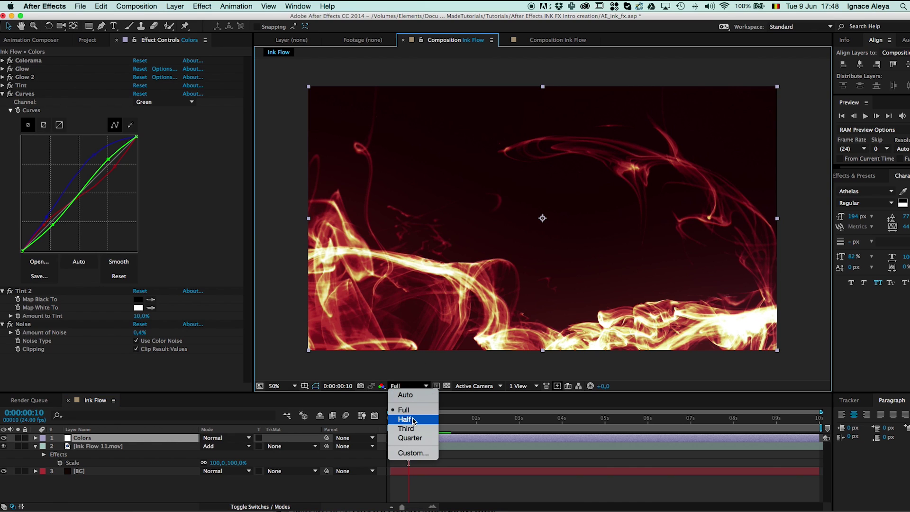
click(405, 428)
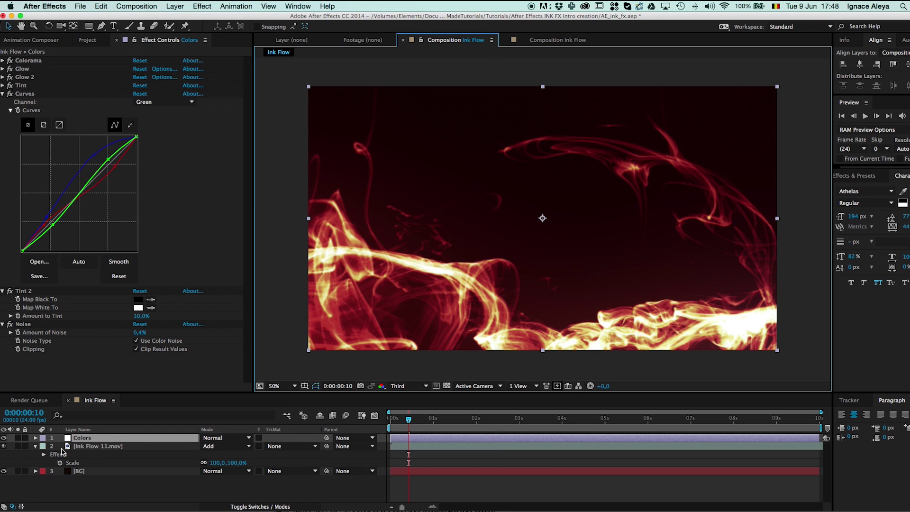
Add a text layer reading TOLERATED in the middle of the composition and set its font to Baron Neue
click(115, 26)
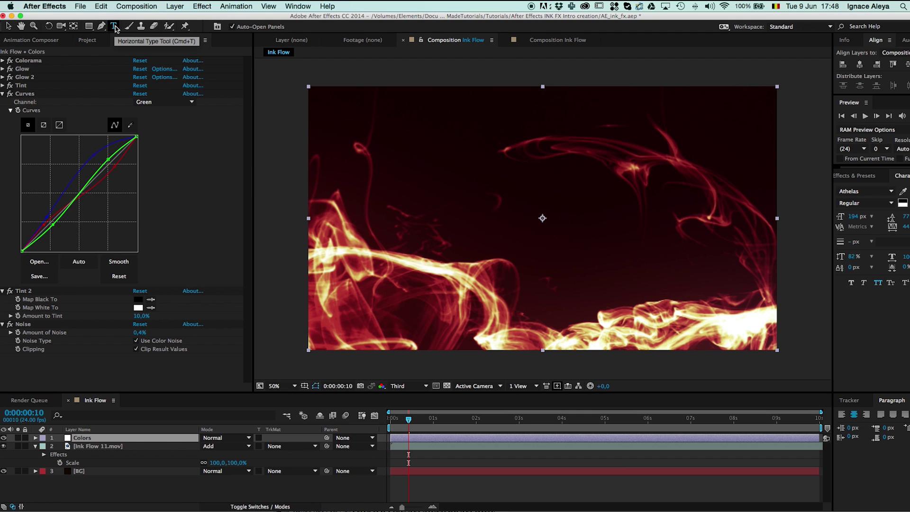
click(513, 230)
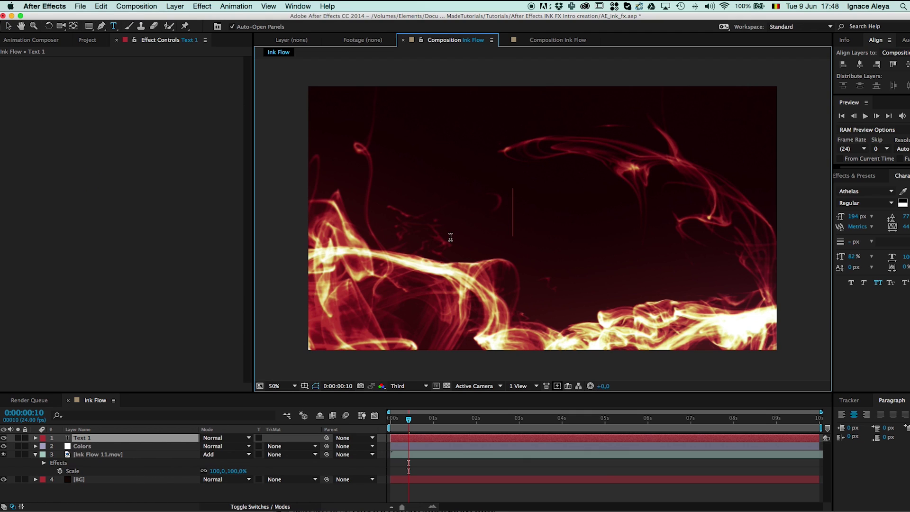
text(TOLERATED)
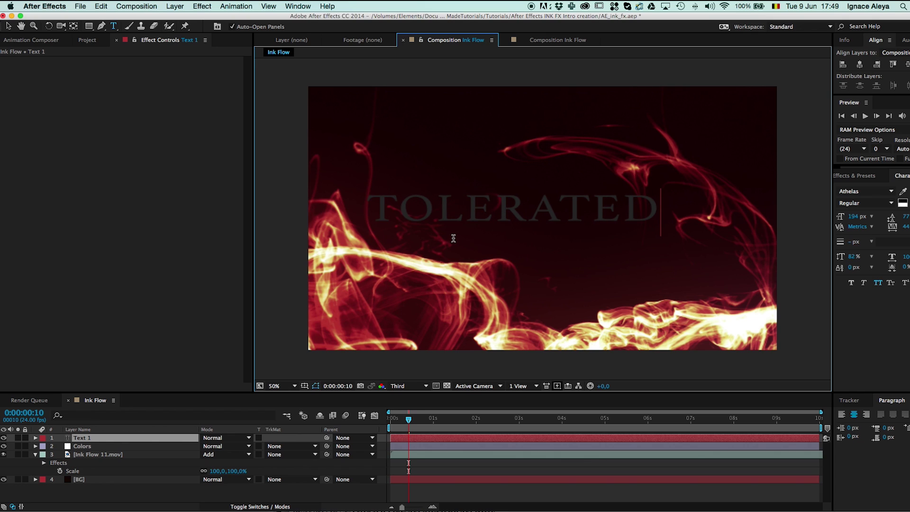
double_click(454, 238)
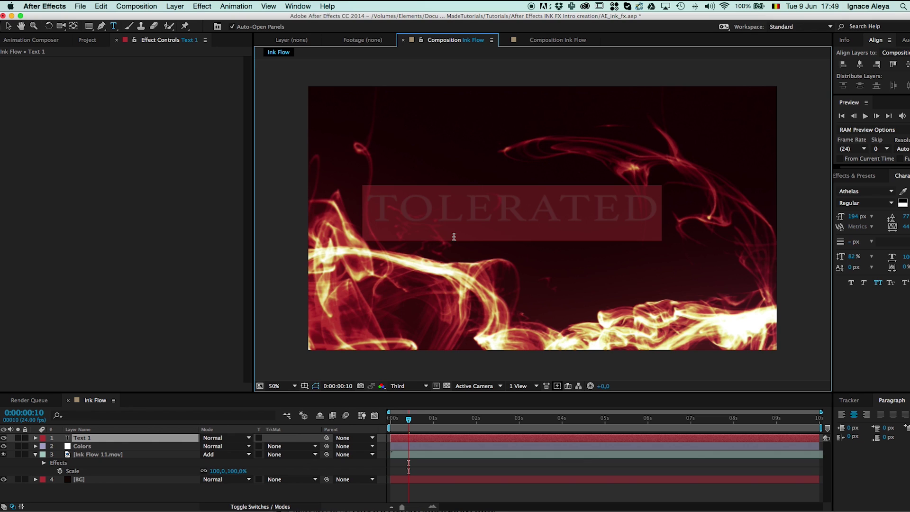
click(861, 192)
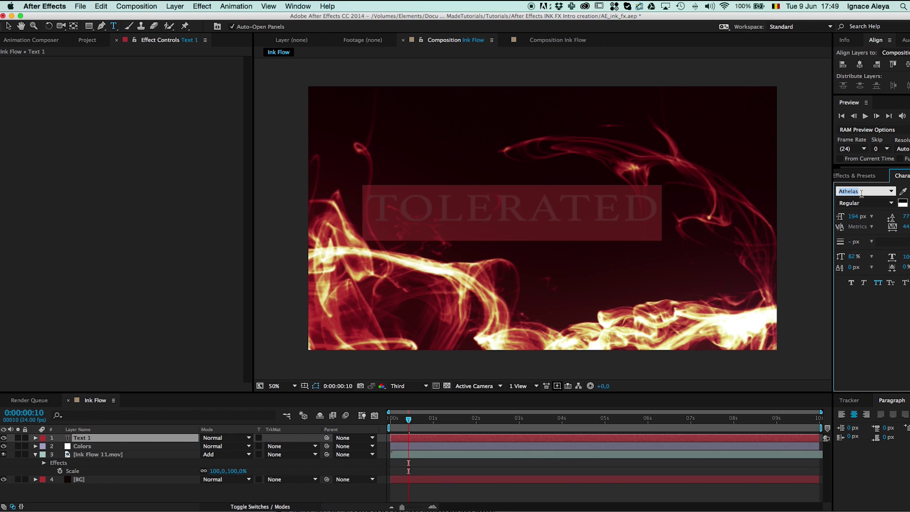
text(Baron Neue)
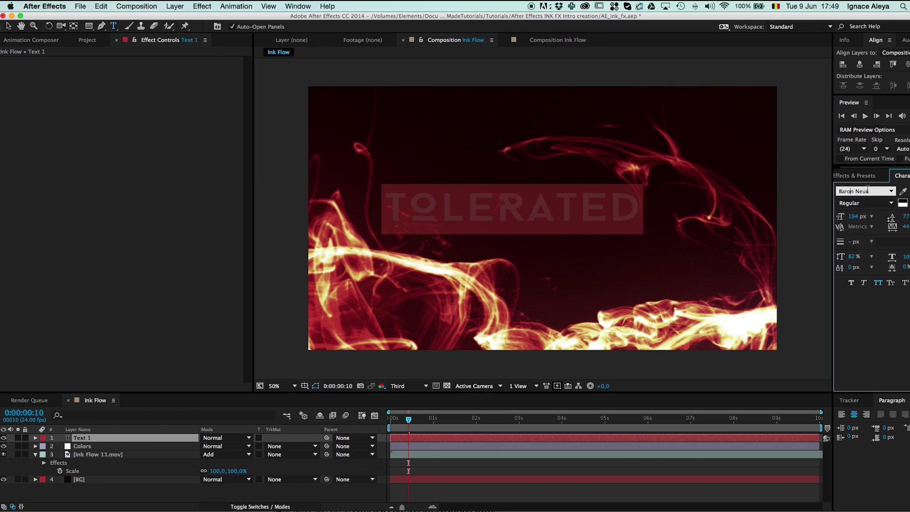
Confirm the title's font and set the TOLERATED text colour to a light beige, E5D4C9
key(Return)
click(488, 204)
drag(429, 204, 633, 205)
click(433, 205)
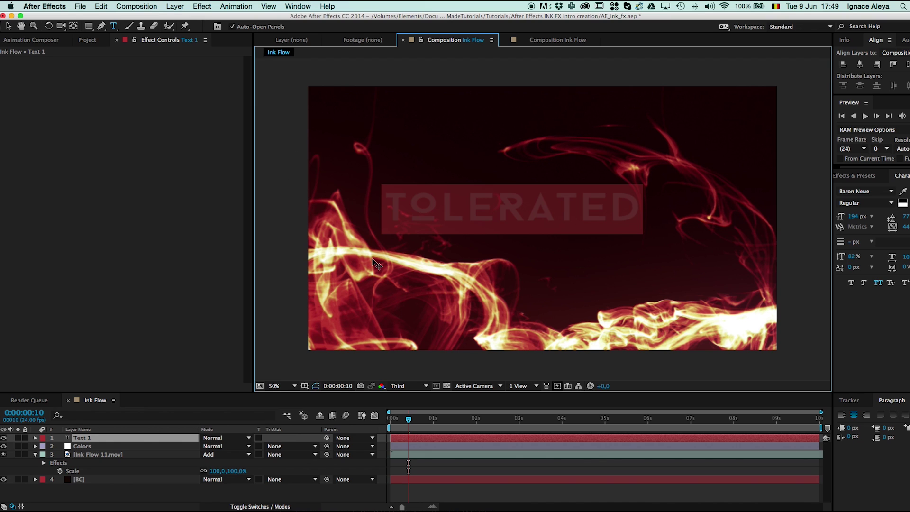
click(906, 199)
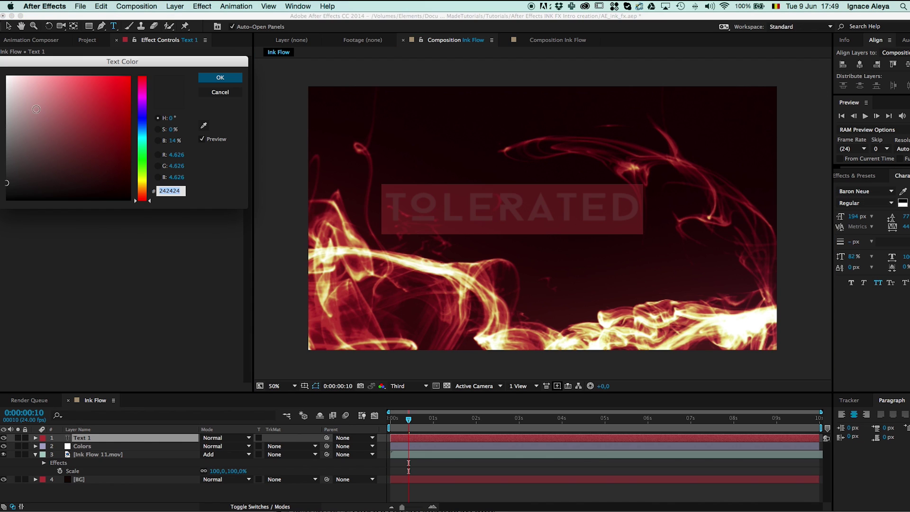
text(FFFFFF)
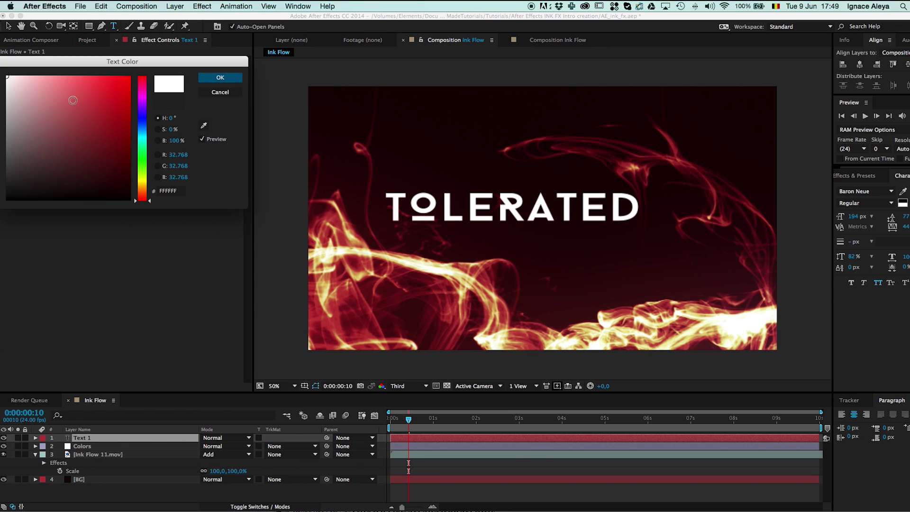
drag(72, 100, 22, 88)
click(142, 192)
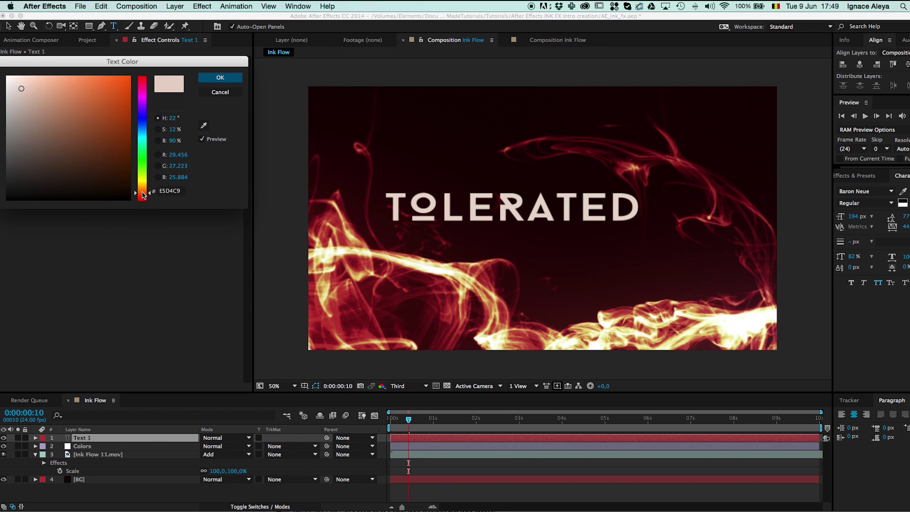
click(220, 78)
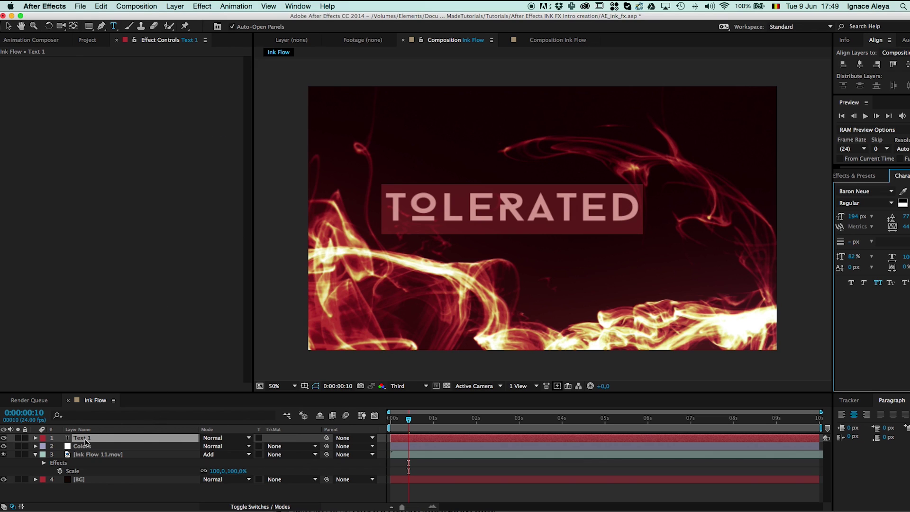
Move the TOLERATED text layer beneath the Colors adjustment layer so the grading affects it
drag(88, 441, 89, 453)
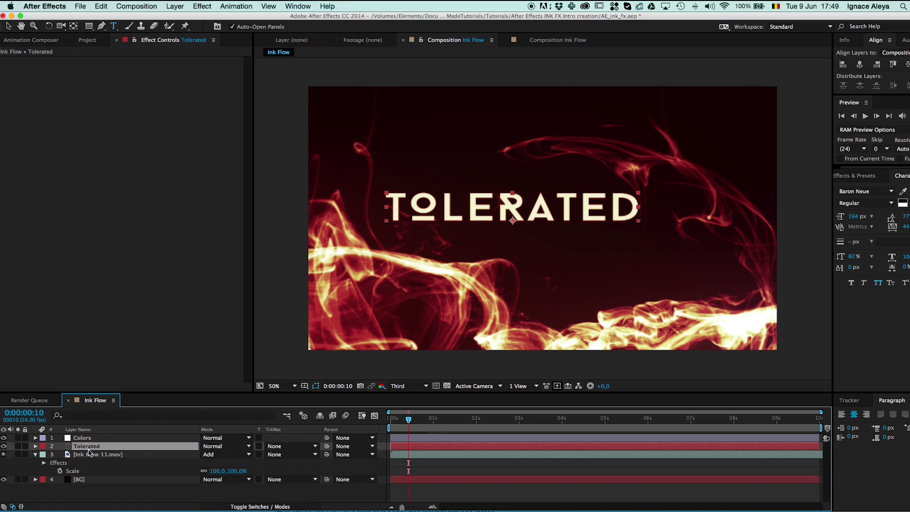
click(78, 439)
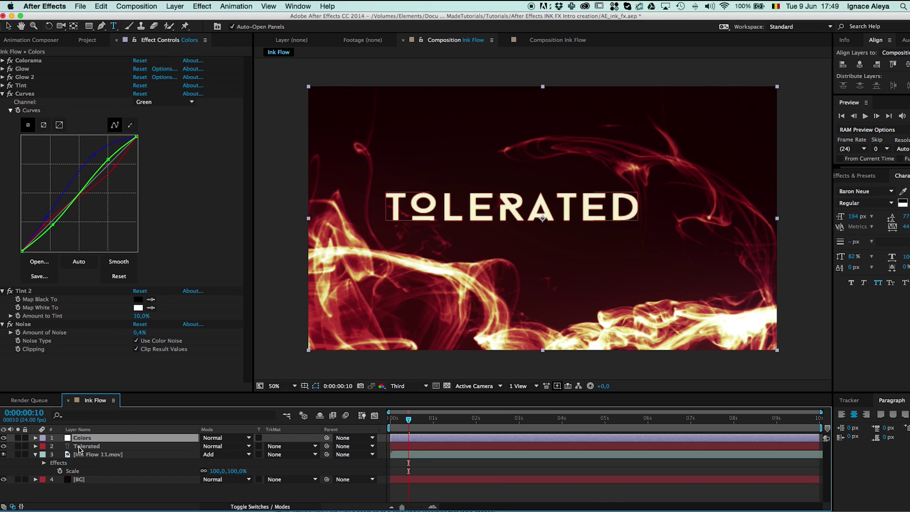
mouse_move(80, 446)
mouse_down()
mouse_move(79, 437)
mouse_move(87, 449)
mouse_up()
key(v)
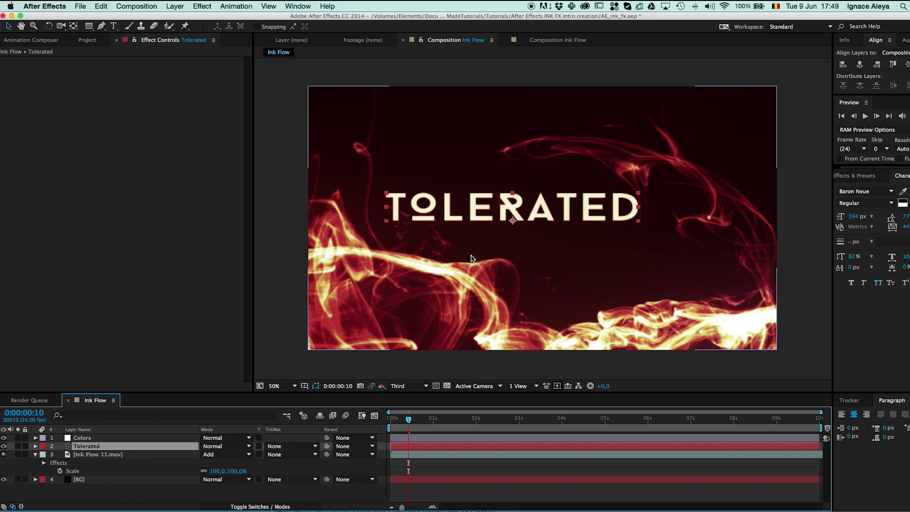
Try darker and more saturated tones for the title's text colour and settle on E3CCBF
click(903, 203)
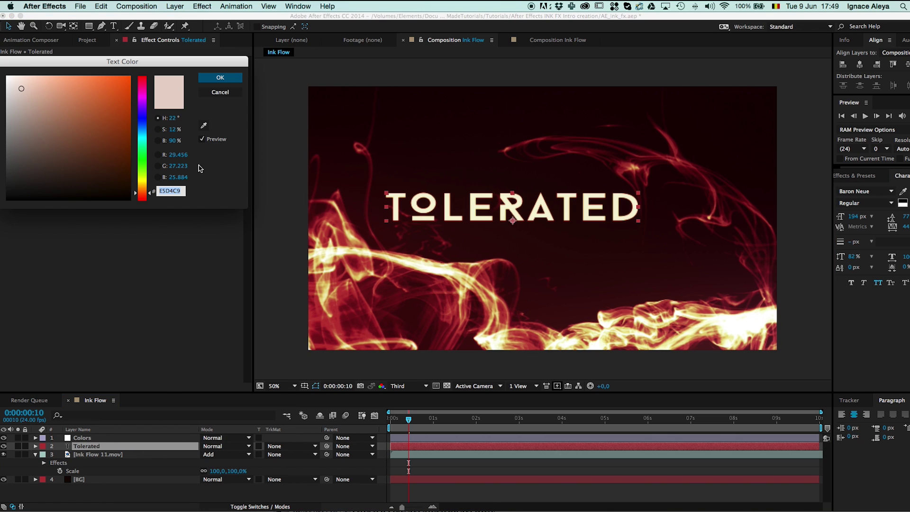
click(32, 98)
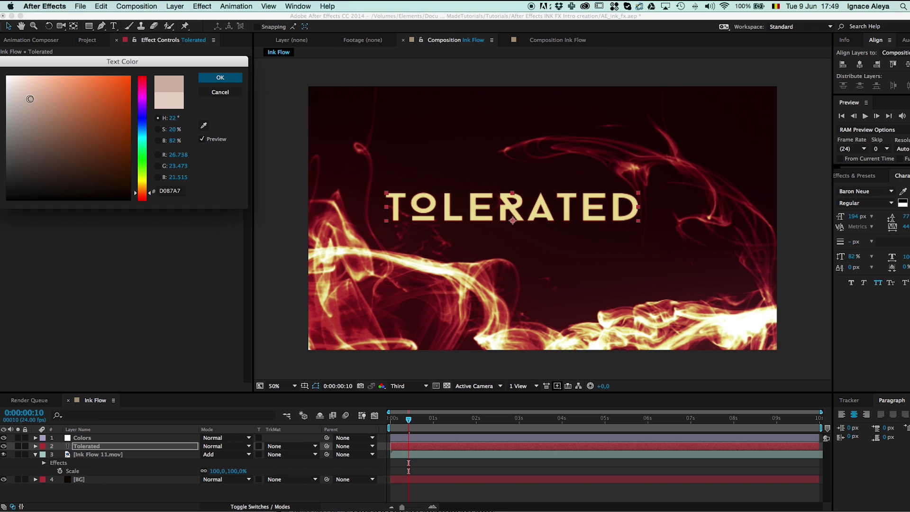
click(51, 128)
click(51, 131)
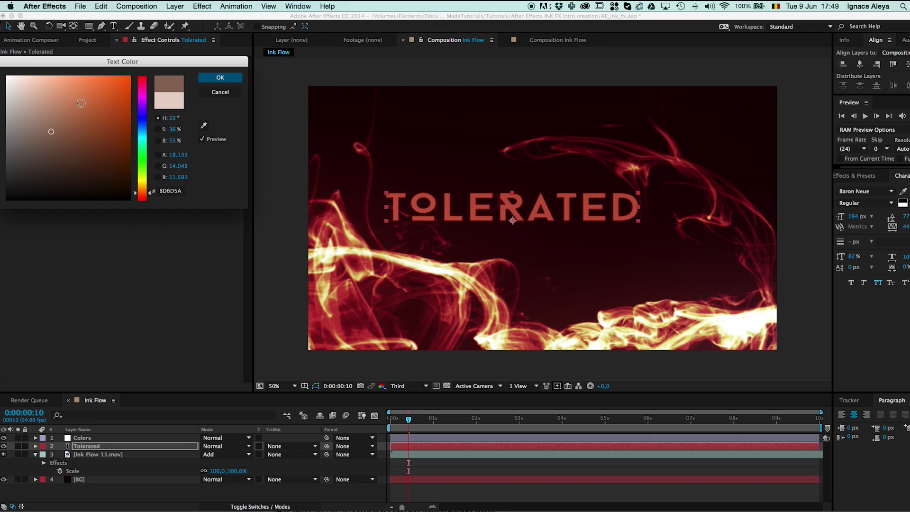
mouse_move(69, 95)
mouse_down()
mouse_move(37, 87)
mouse_move(60, 88)
mouse_up()
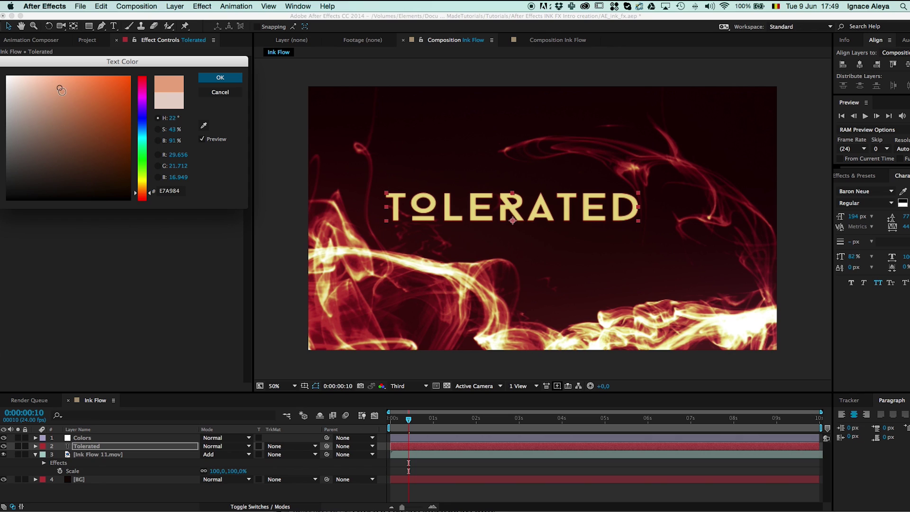
click(37, 88)
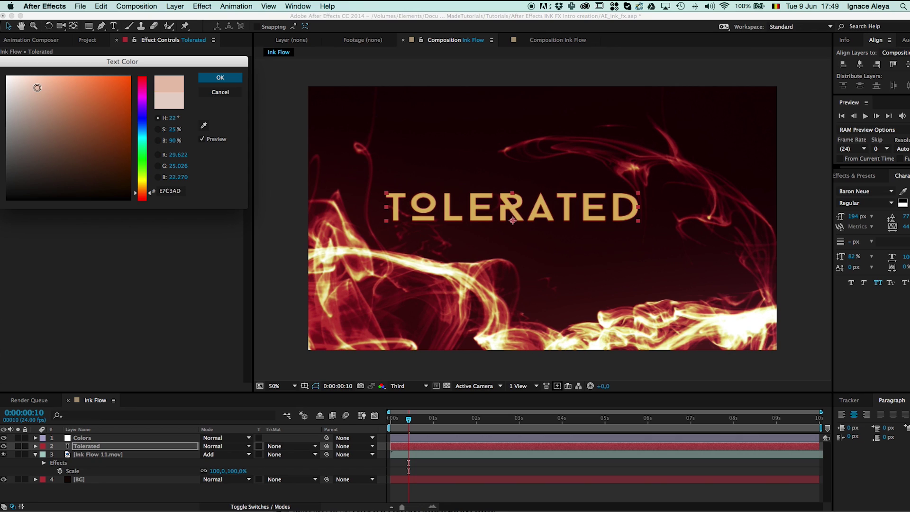
drag(42, 98, 33, 89)
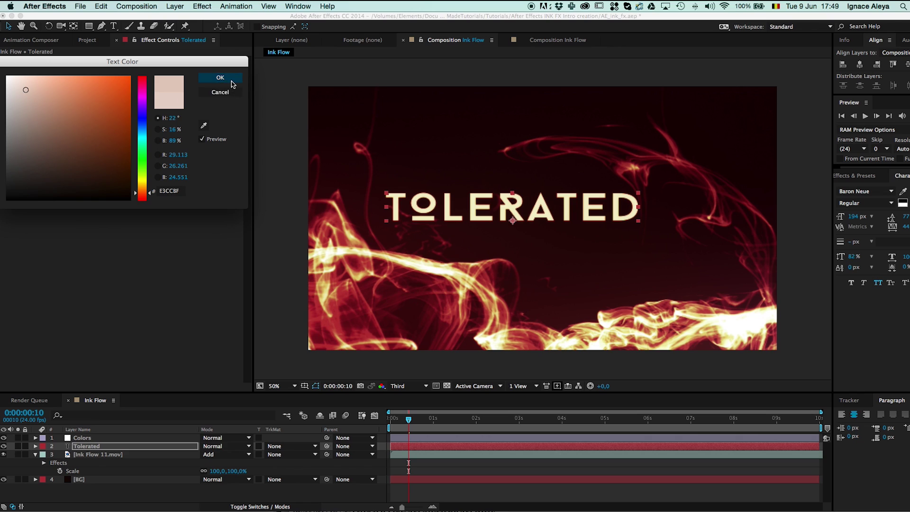
click(27, 90)
click(219, 78)
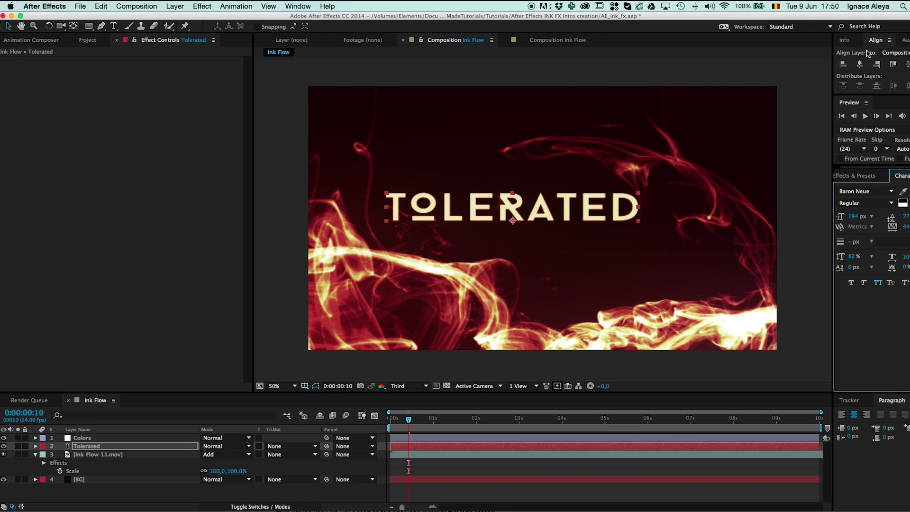
Centre the title horizontally and vertically in the composition with the Align options
click(294, 6)
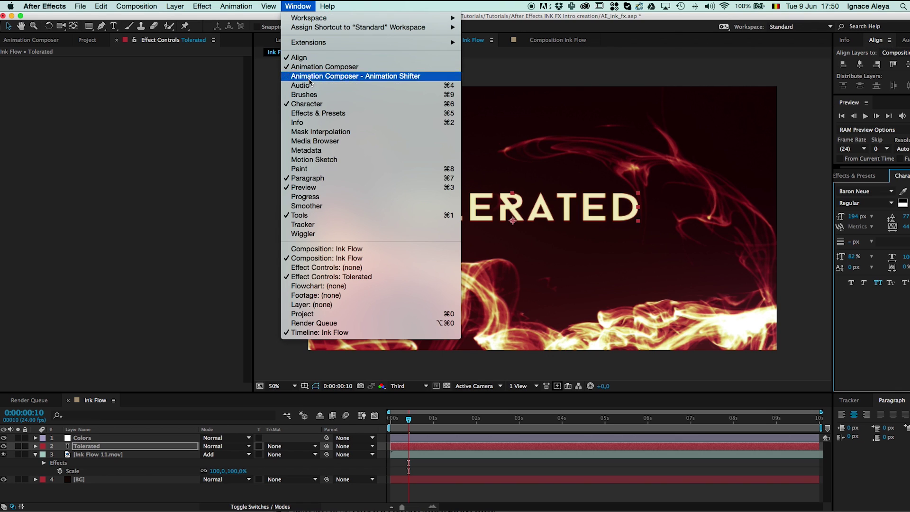
click(906, 65)
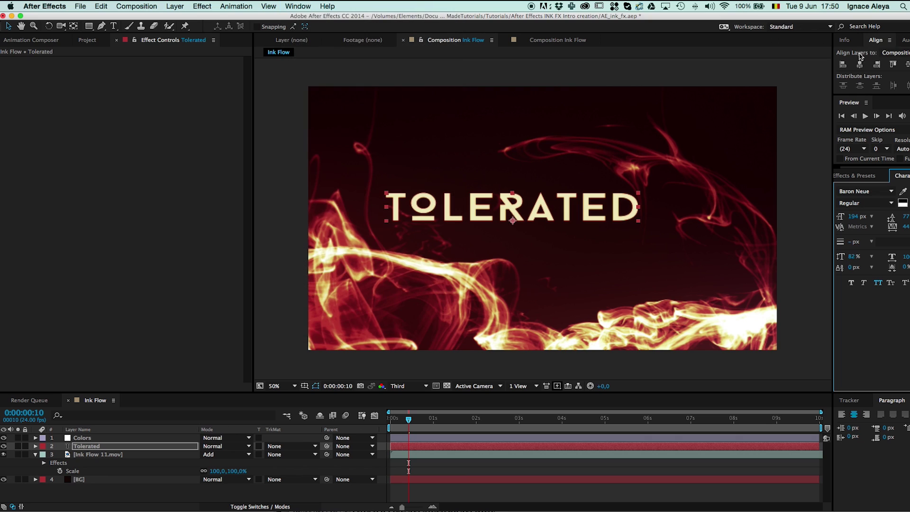
click(860, 65)
click(907, 65)
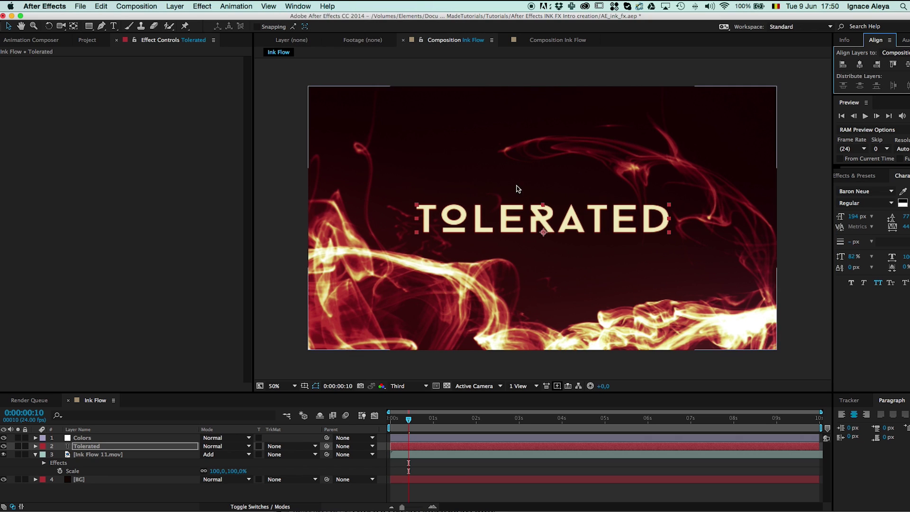
Restyle the title to 160 px with wider letter tracking, and move it slightly upward
mouse_move(850, 217)
mouse_down()
mouse_move(834, 226)
mouse_move(842, 222)
mouse_up()
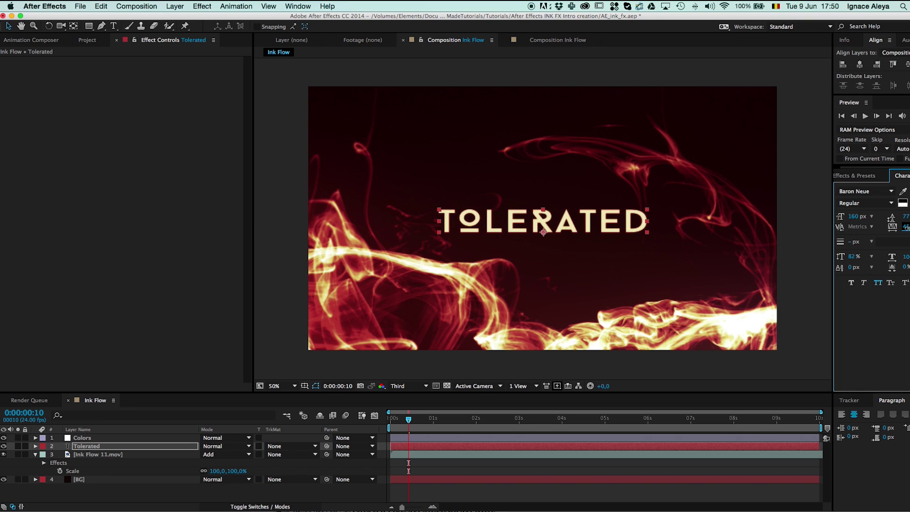
drag(905, 227, 908, 226)
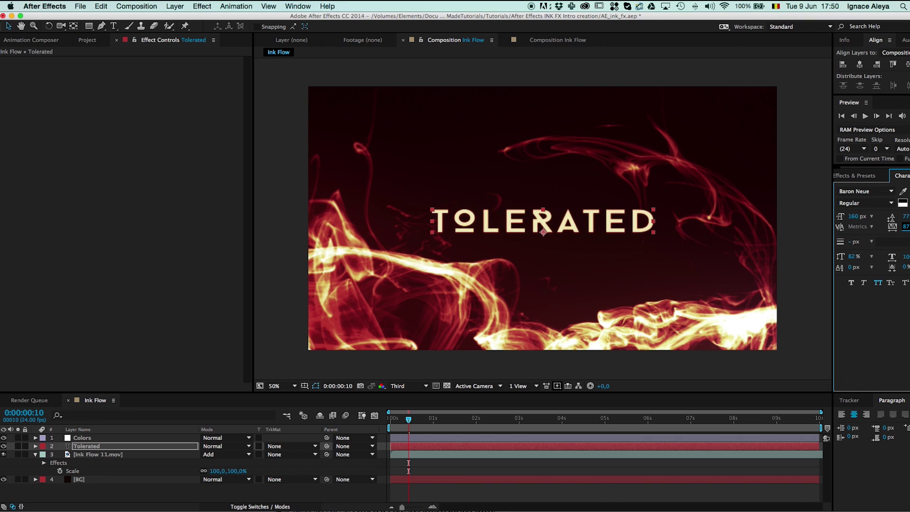
click(548, 227)
drag(544, 228, 544, 222)
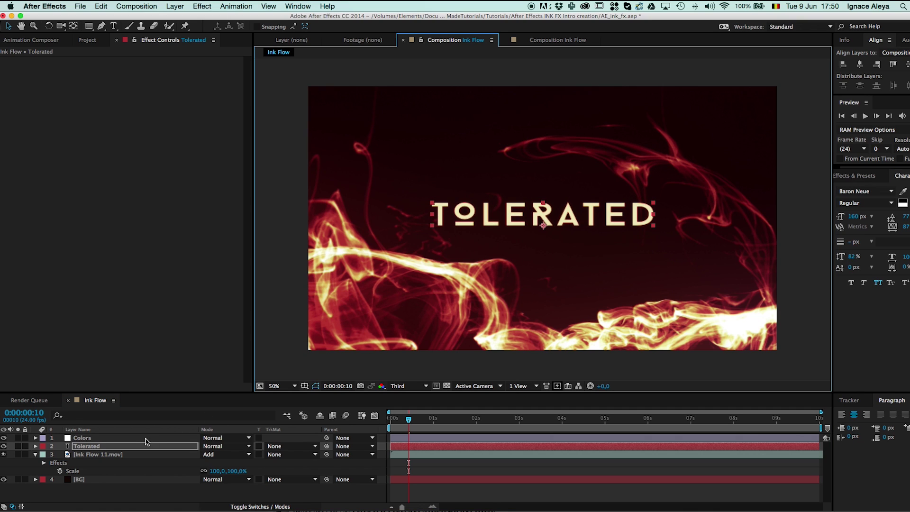
Select the Tolerated layer and move the current time to 0:00:00:00
click(117, 455)
click(119, 447)
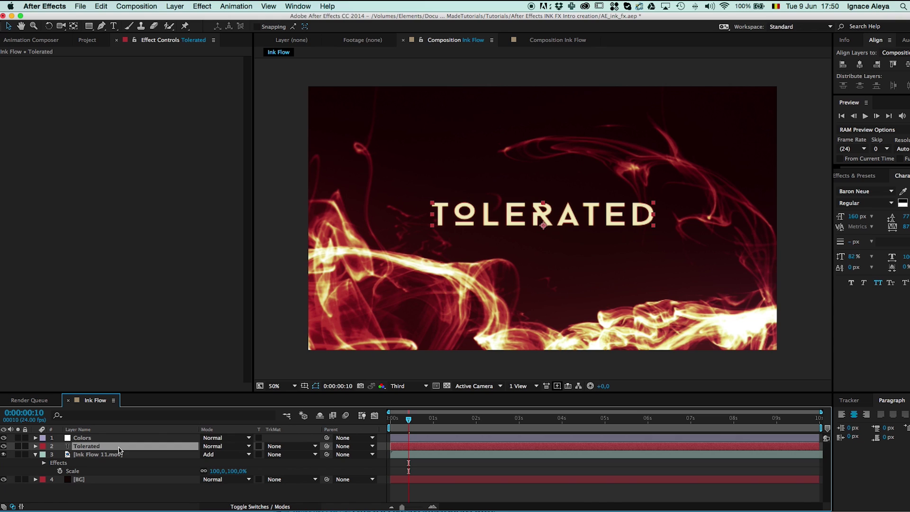
drag(391, 419, 385, 421)
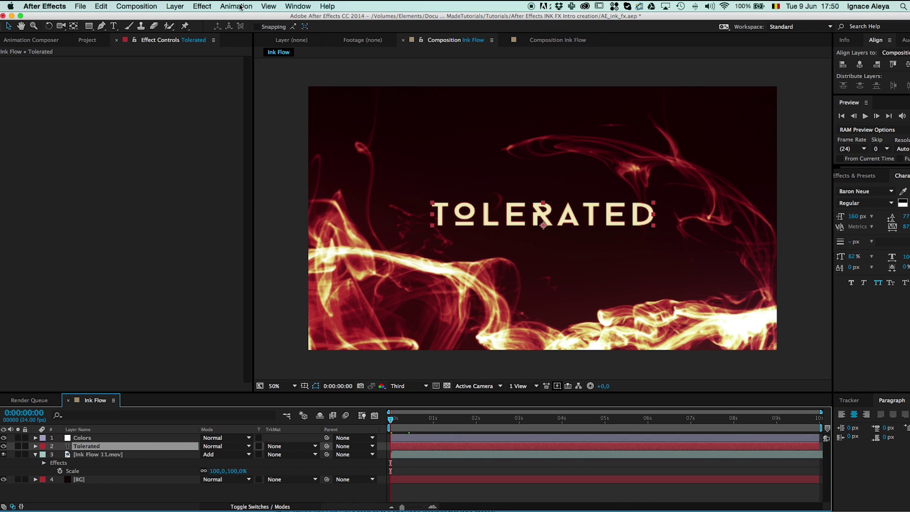
Try a Camera Lens Blur effect on the title with a blur radius of 13
click(205, 5)
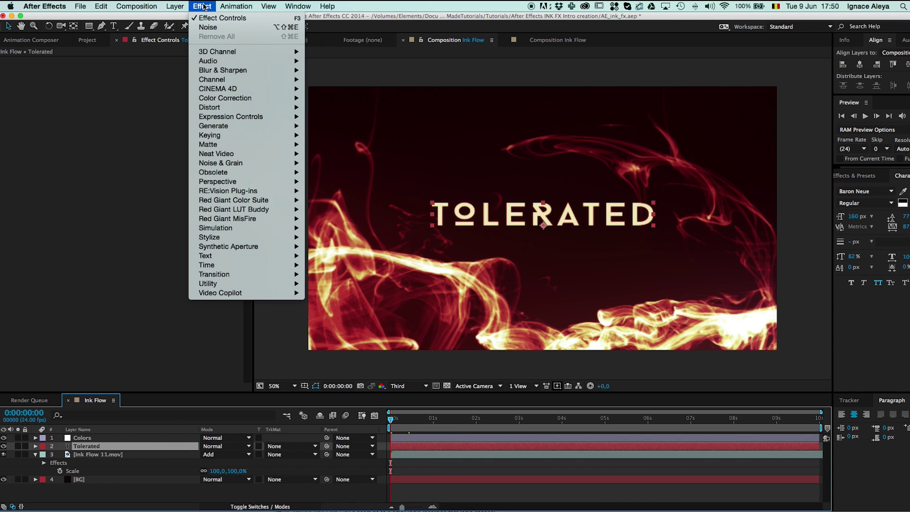
mouse_move(225, 73)
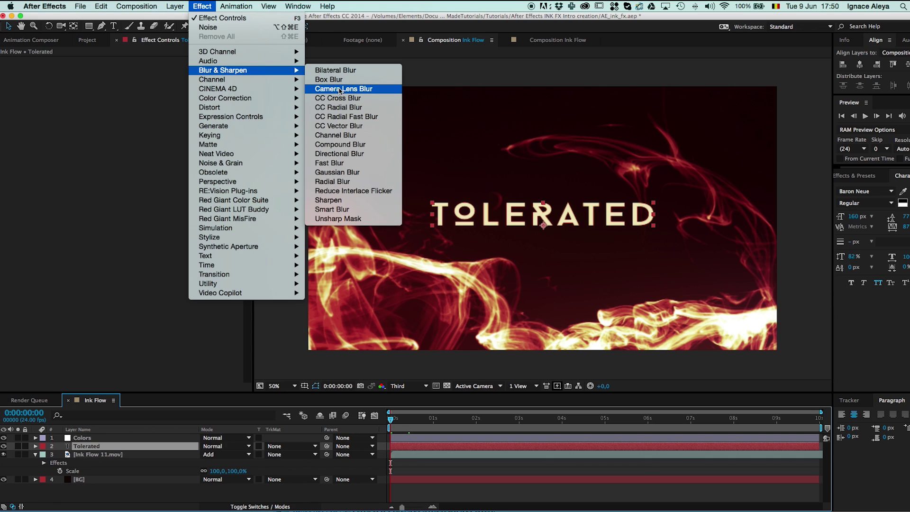
click(340, 89)
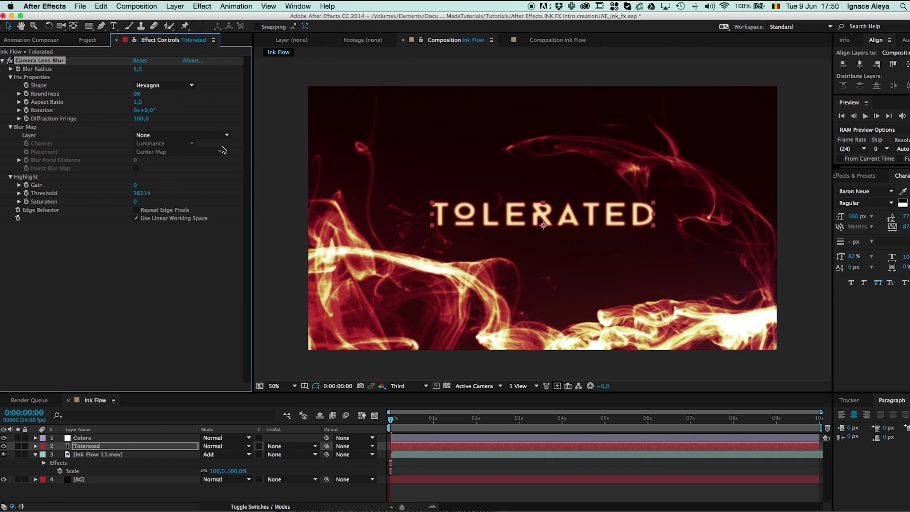
drag(136, 69, 140, 69)
Replace the title's Camera Lens Blur with a Fast Blur effect set to a blurriness of 15
click(201, 6)
mouse_move(266, 70)
click(330, 165)
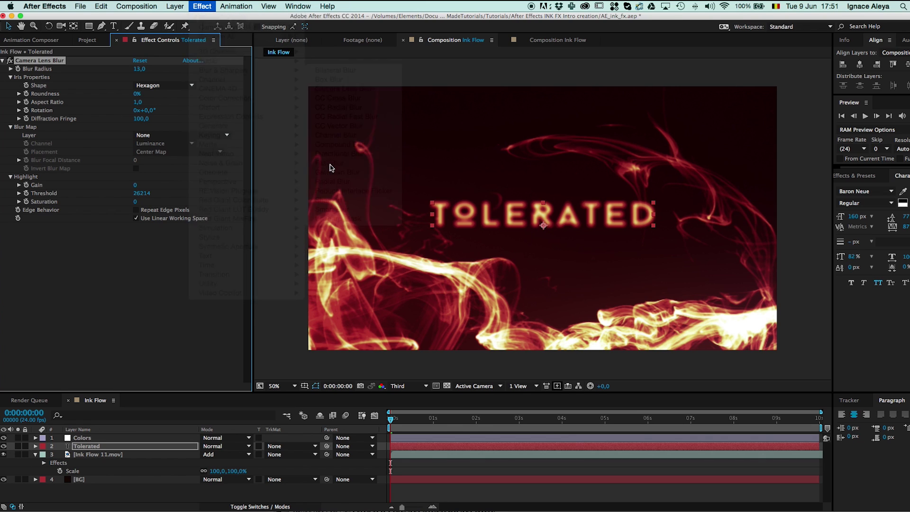
click(9, 60)
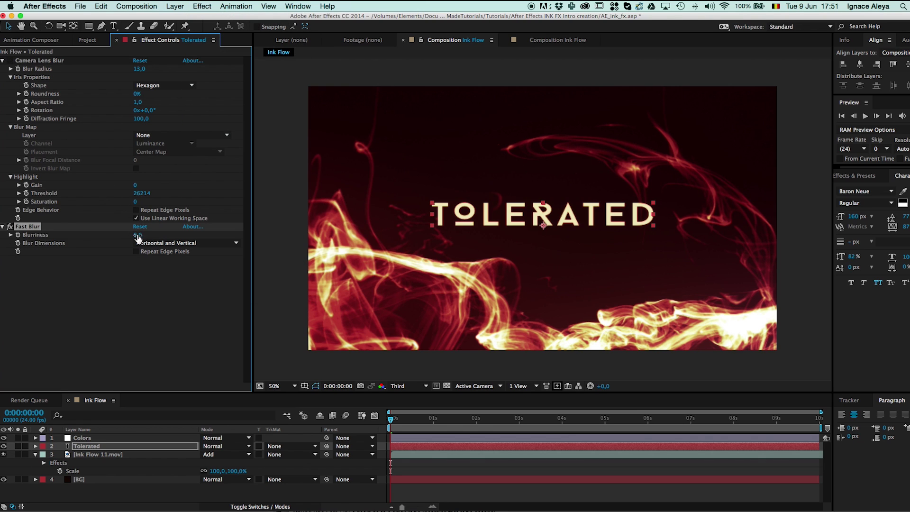
drag(138, 239, 144, 238)
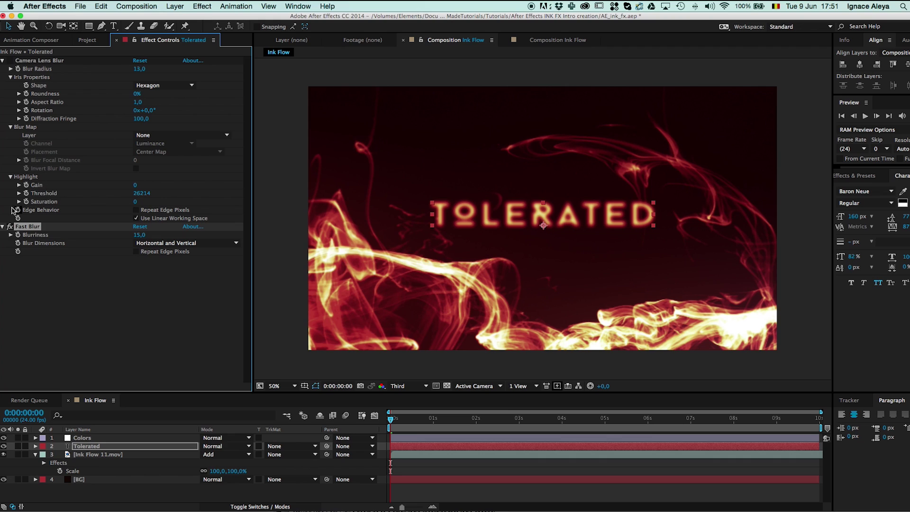
click(40, 61)
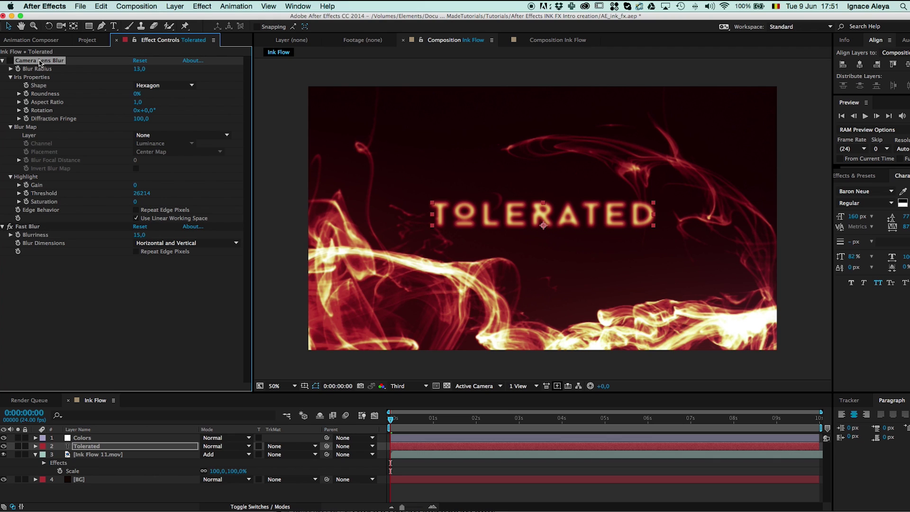
key(Delete)
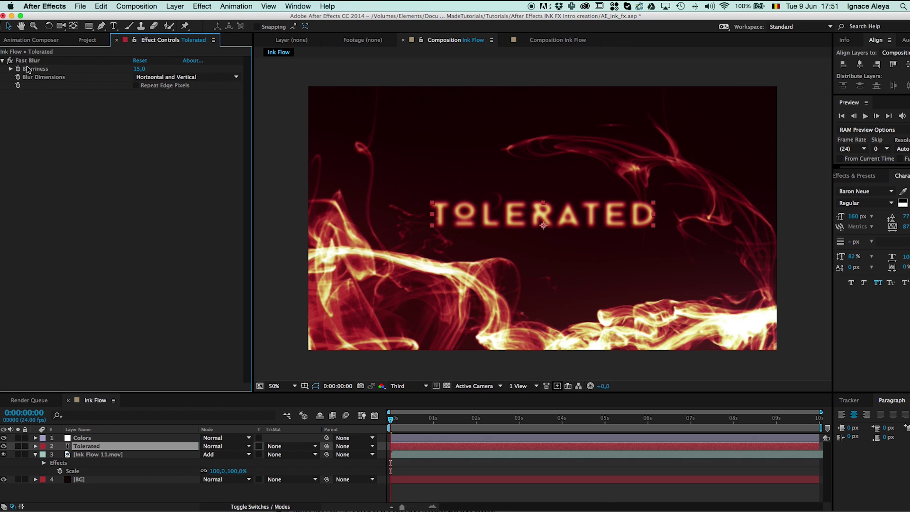
Set the Fast Blur's blurriness to 50 and keyframe it at the start of the composition
drag(140, 69, 164, 71)
click(139, 70)
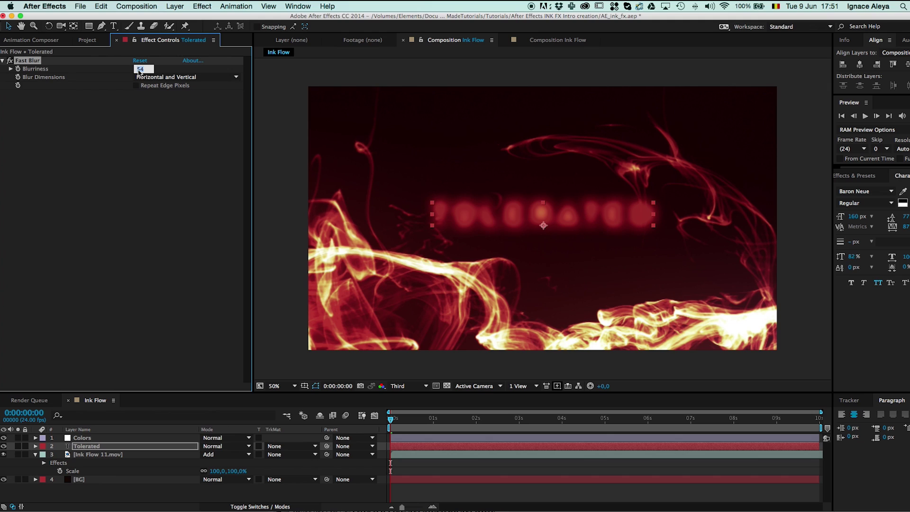
text(50)
key(Return)
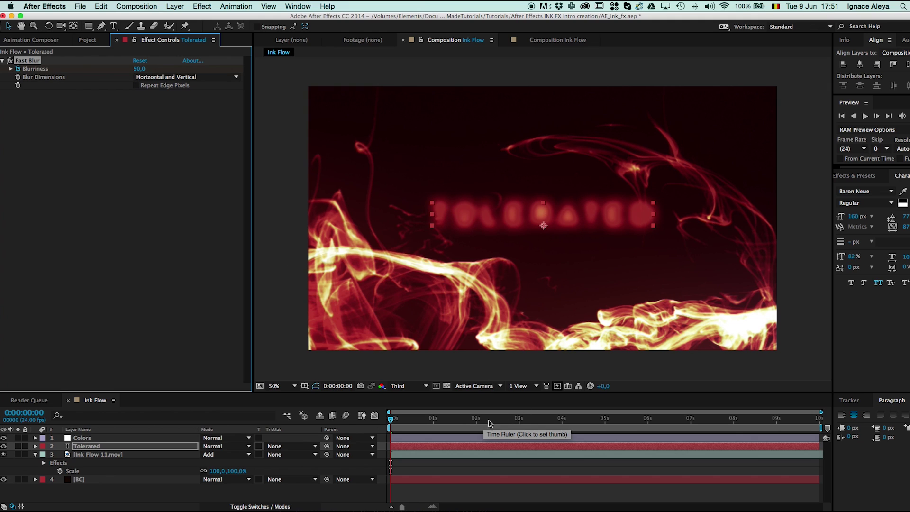
Keyframe the Fast Blur's blurriness at 0 at 0:00:02:23
click(518, 422)
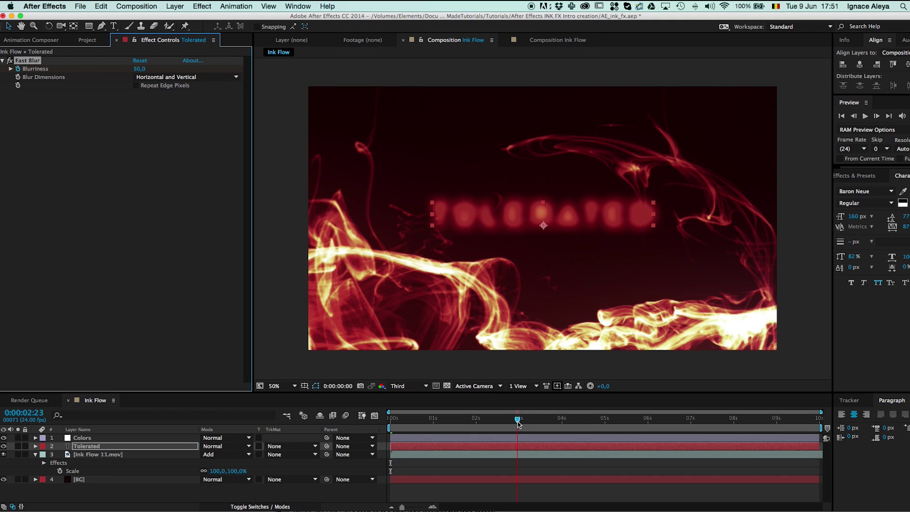
click(140, 70)
text(0)
key(Return)
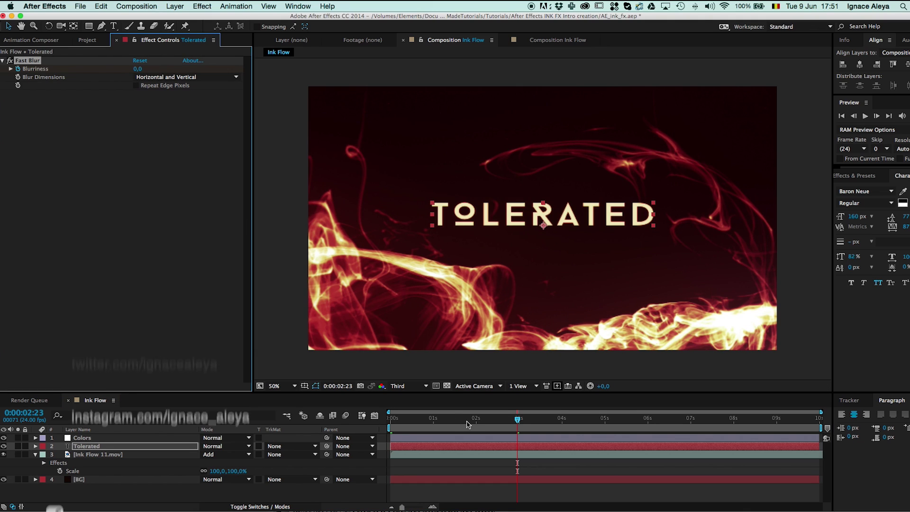
Set the title's Fast Blur blurriness keyframe at 0:00:02:23 to 0,2
click(138, 69)
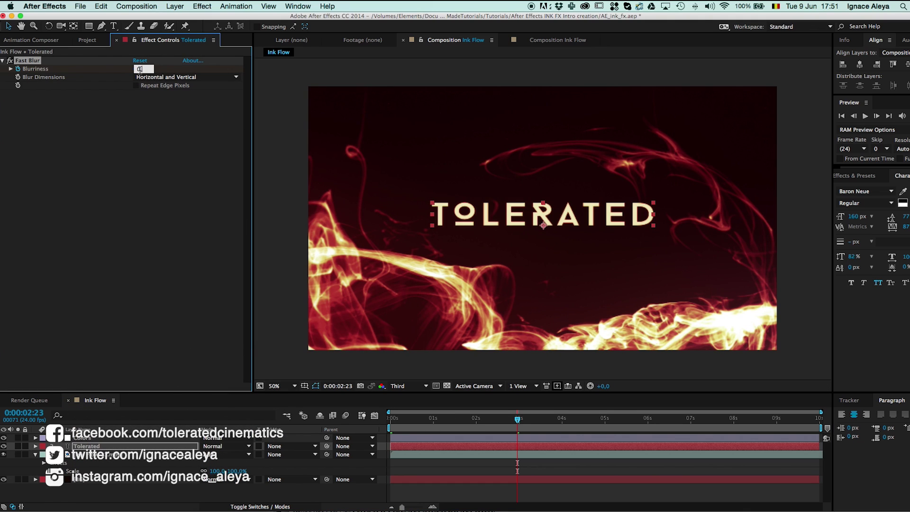
text(,5)
key(Return)
click(138, 69)
text(13,5)
key(Return)
Scrub through the title's blur animation around 0:00:01:14 and reveal the Tolerated layer's keyframed properties
drag(498, 420, 470, 419)
click(458, 419)
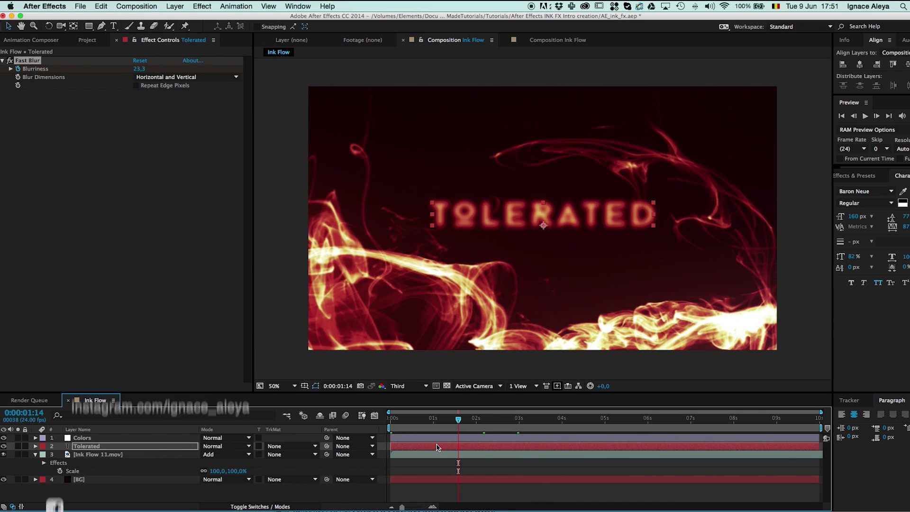
click(155, 449)
key(u)
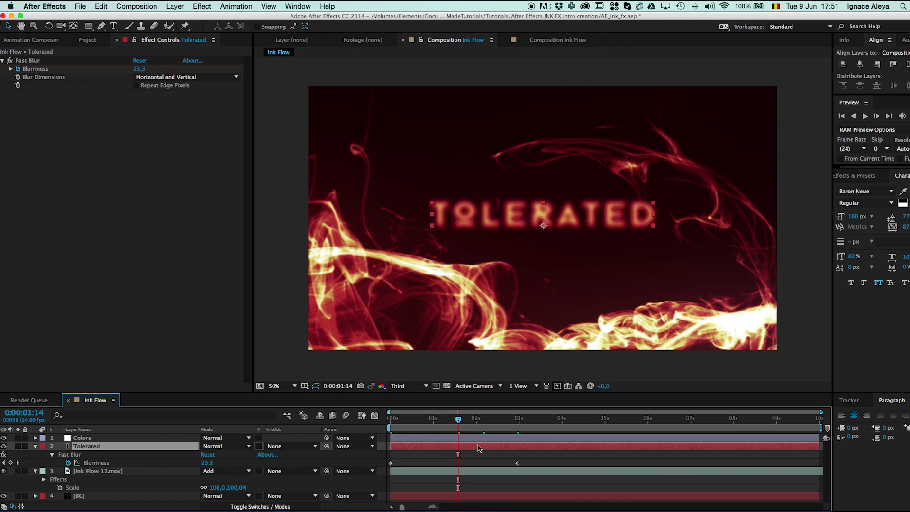
Add a Turbulent Displace effect to the title and set its amount to 109 and size to 54
click(203, 6)
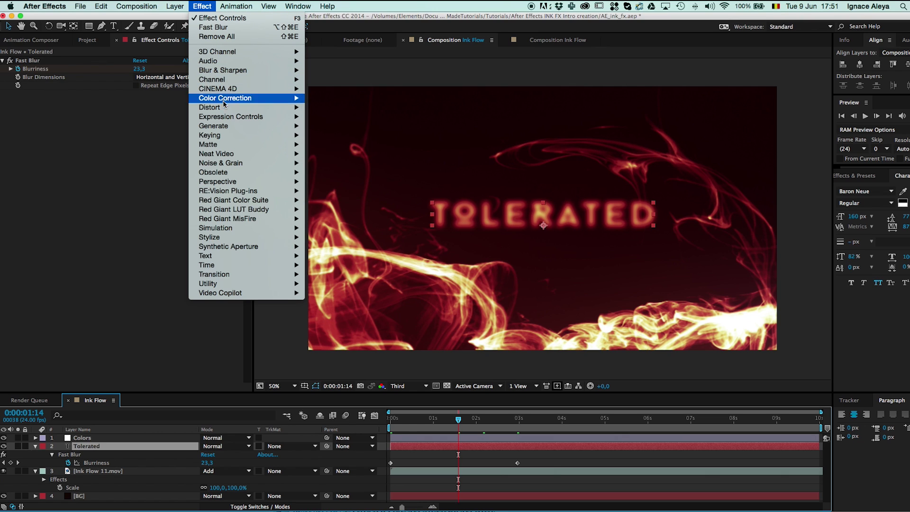
mouse_move(266, 107)
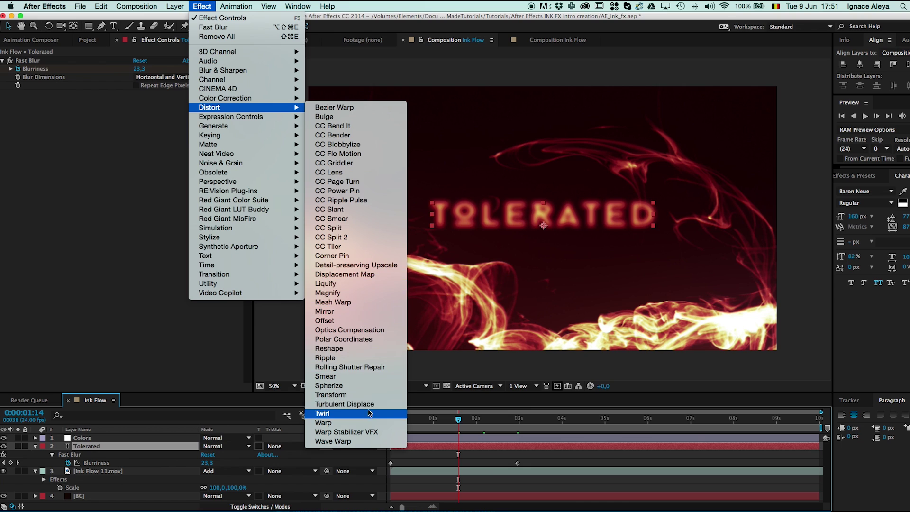
click(367, 409)
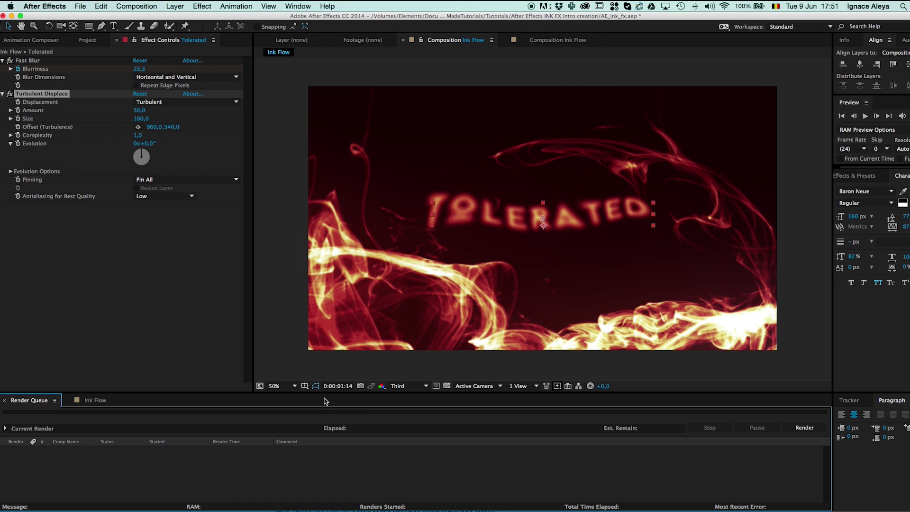
click(76, 404)
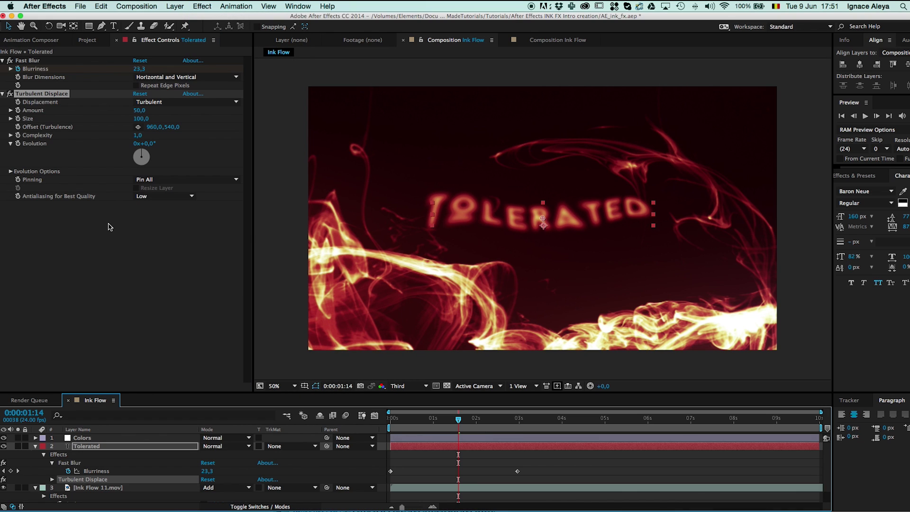
mouse_move(140, 119)
mouse_down()
mouse_move(117, 126)
mouse_move(197, 117)
mouse_move(151, 118)
mouse_up()
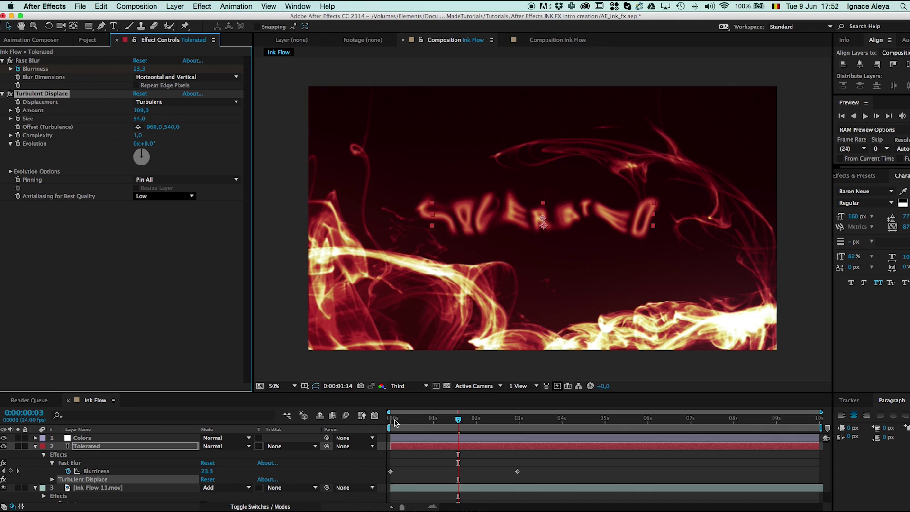
Keyframe Turbulent Displace at the start of the composition with amount 117 and size 26, and reveal the layer's keyframes
click(356, 409)
key(Home)
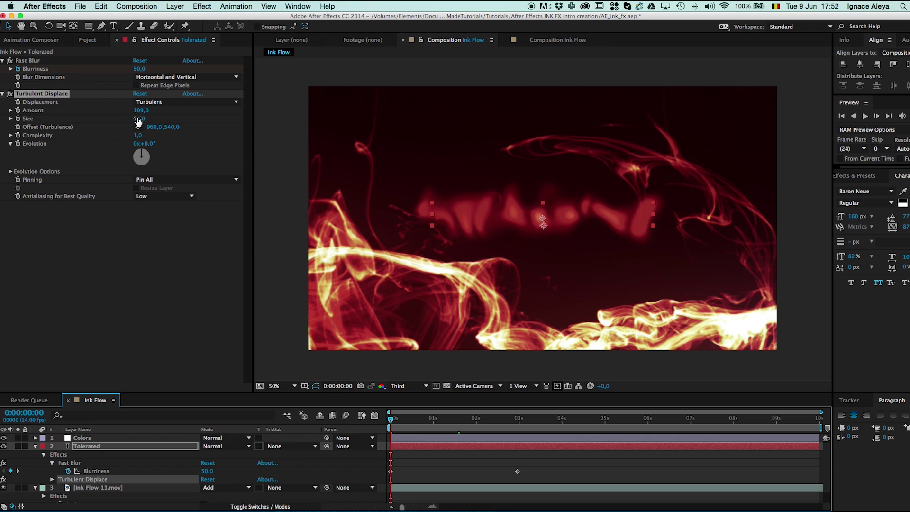
click(139, 119)
mouse_move(143, 110)
mouse_down()
mouse_move(146, 122)
mouse_move(115, 126)
mouse_move(137, 117)
mouse_up()
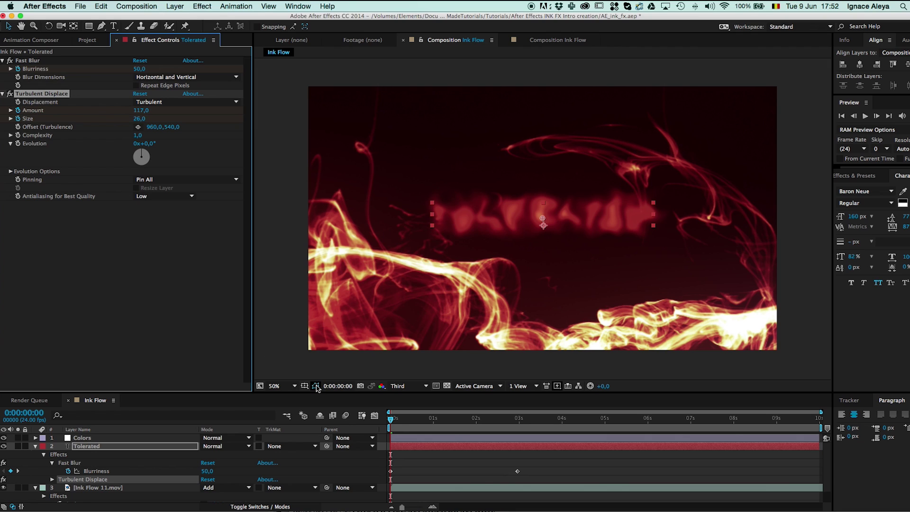
key(super+Left)
key(u)
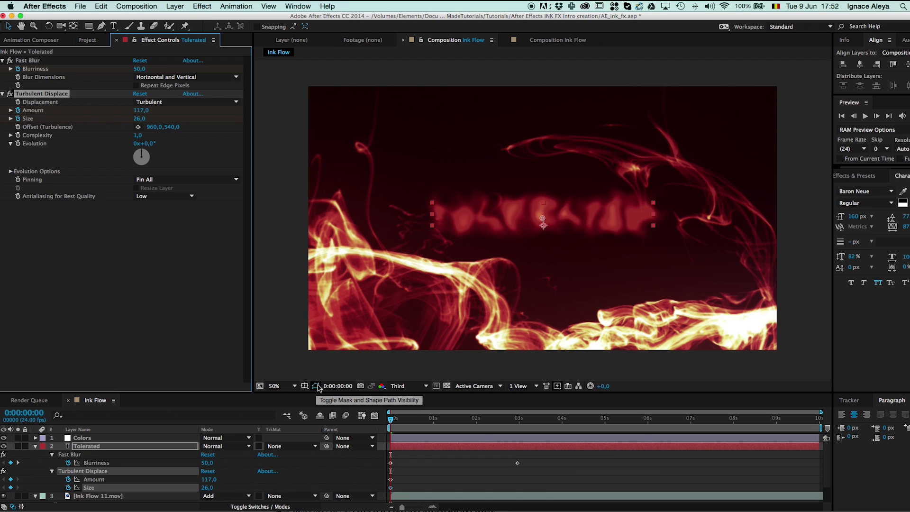
drag(402, 461, 383, 494)
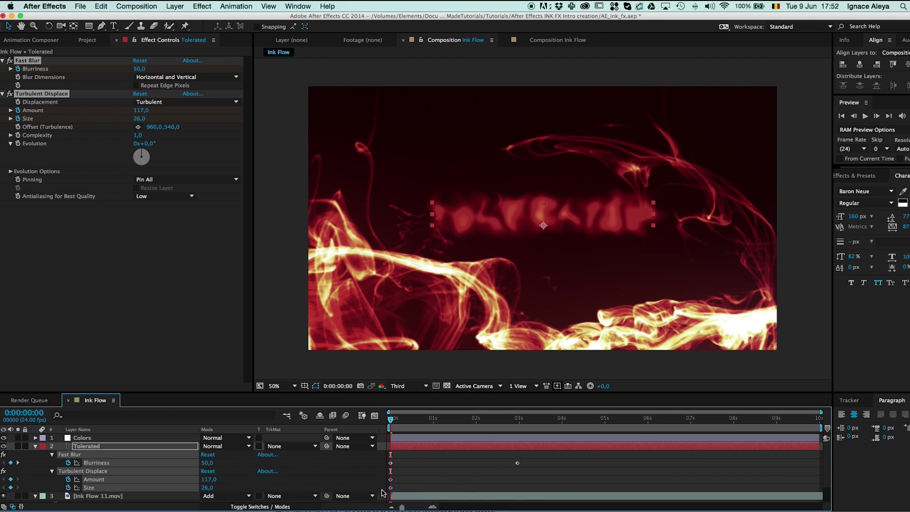
click(414, 483)
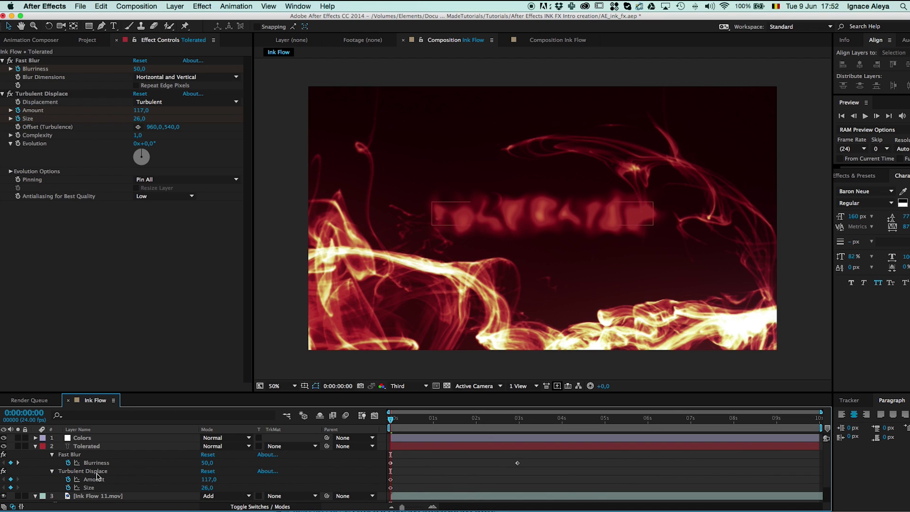
Keyframe the Turbulent Displace amount at 0 and size at 66 at 0:00:02:23
click(519, 420)
drag(518, 420, 517, 473)
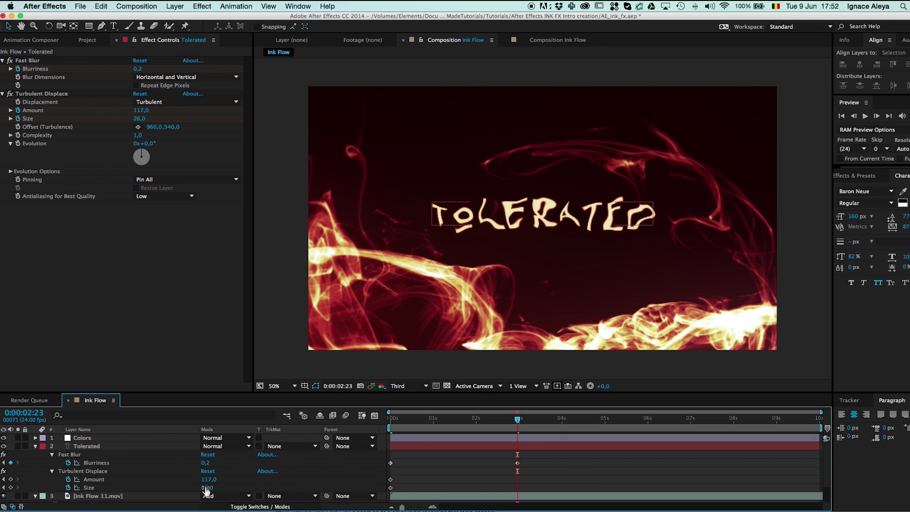
drag(204, 479, 214, 486)
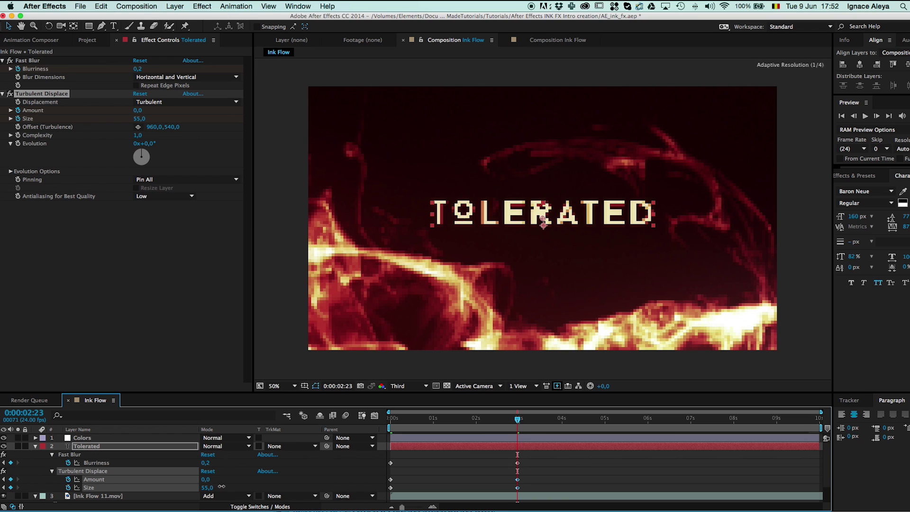
Scrub between the first seconds of the composition to review the title's combined blur and distortion animation
click(483, 421)
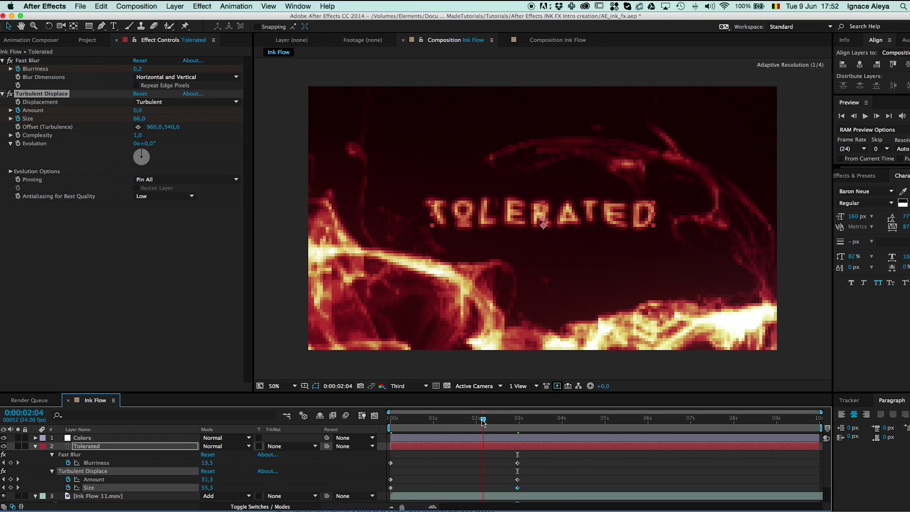
drag(457, 423, 513, 436)
drag(520, 438, 519, 438)
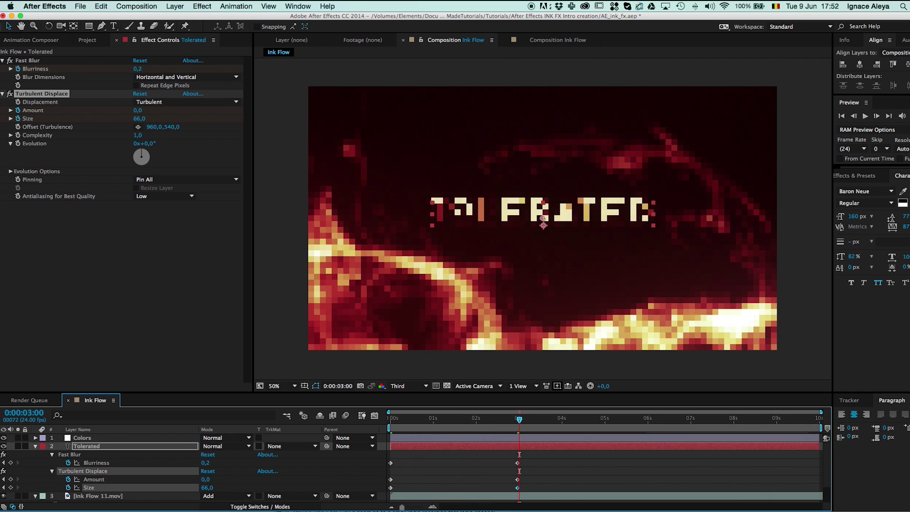
click(423, 420)
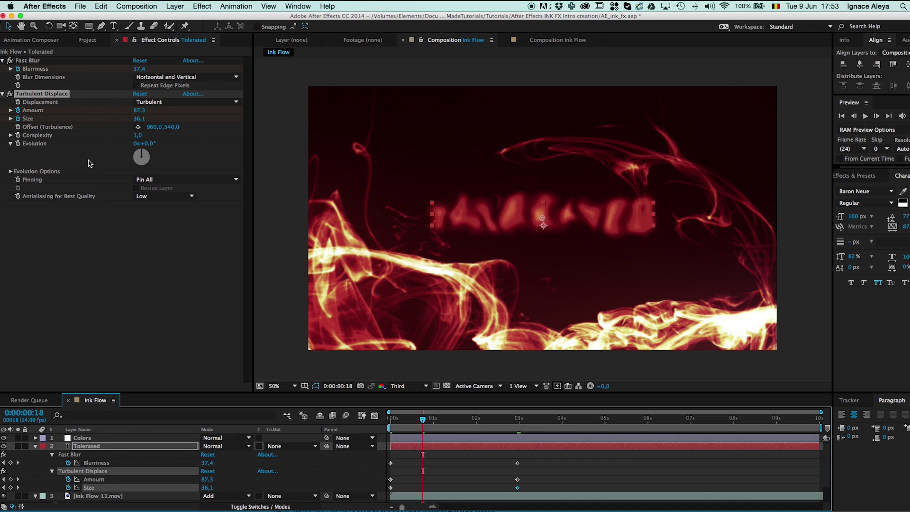
Turn off the title's Fast Blur and try Turbulent Displace evolution values up to 1x+269°
drag(148, 143, 160, 143)
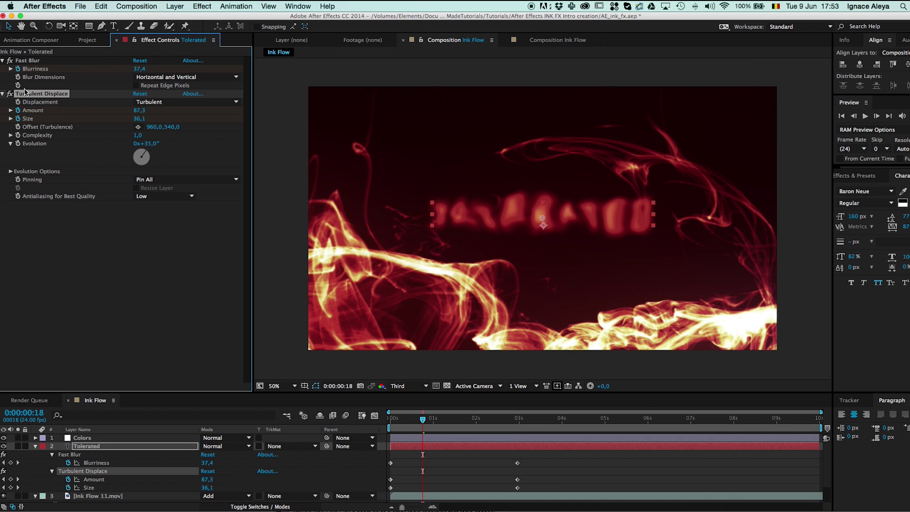
click(10, 60)
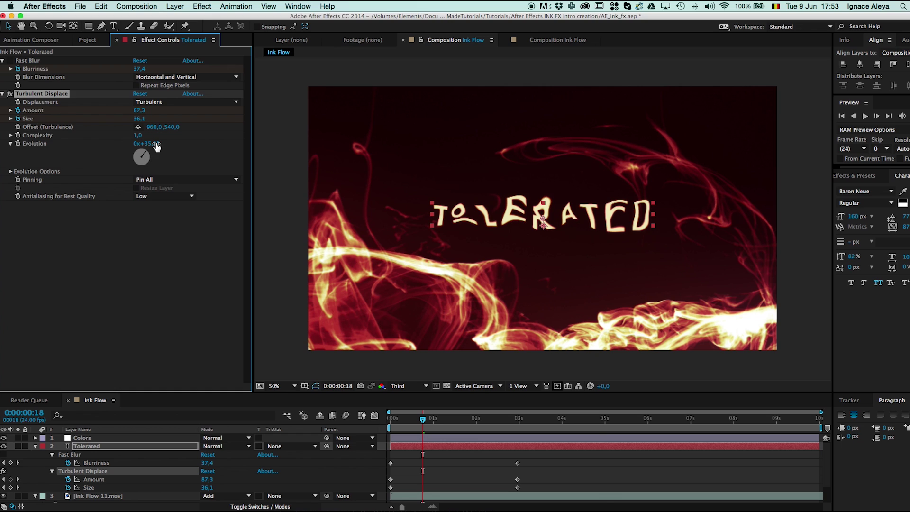
drag(154, 144, 357, 158)
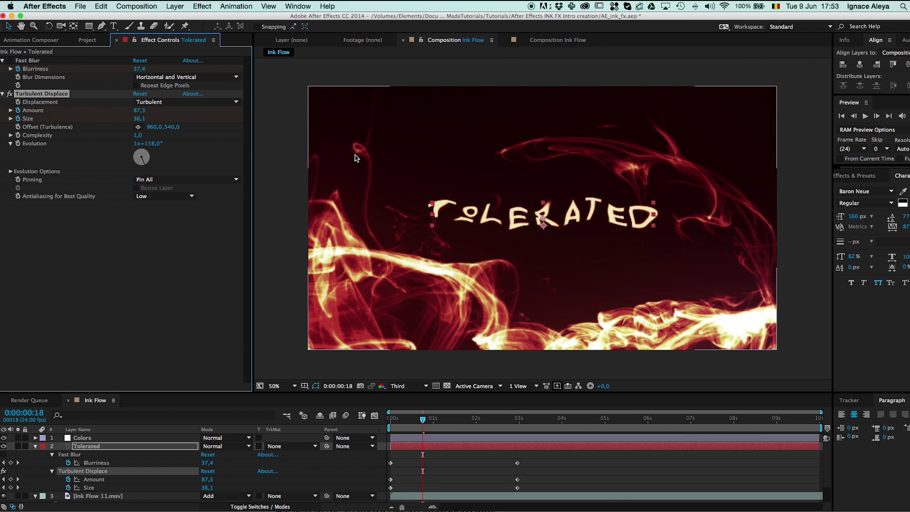
drag(149, 144, 203, 150)
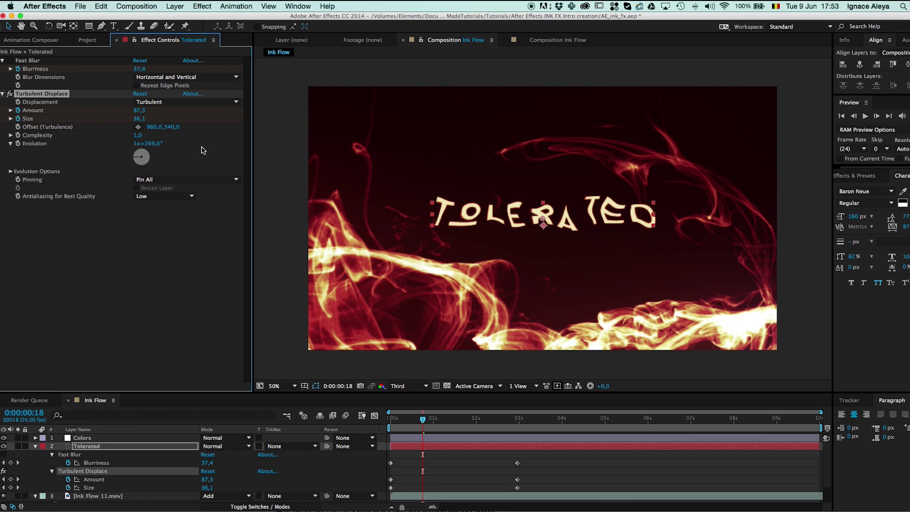
Reset the Turbulent Displace evolution to 0x+0,0°
click(136, 143)
text(0)
key(Return)
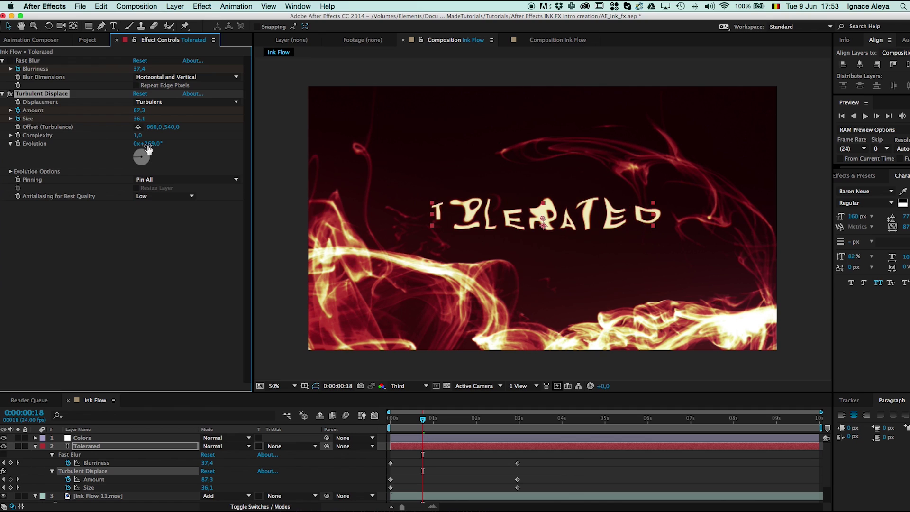
click(151, 143)
text(0)
key(Return)
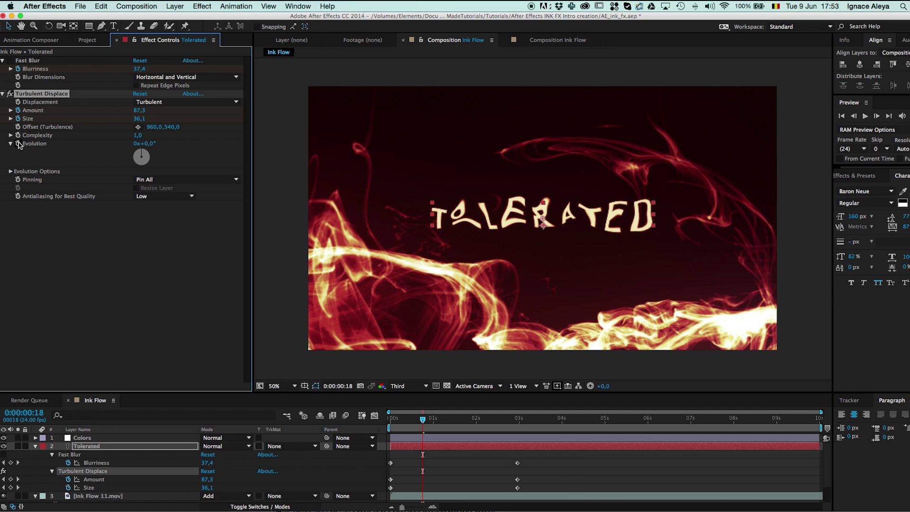
Add the expression time*30 to the Turbulent Displace evolution
alt+click(18, 143)
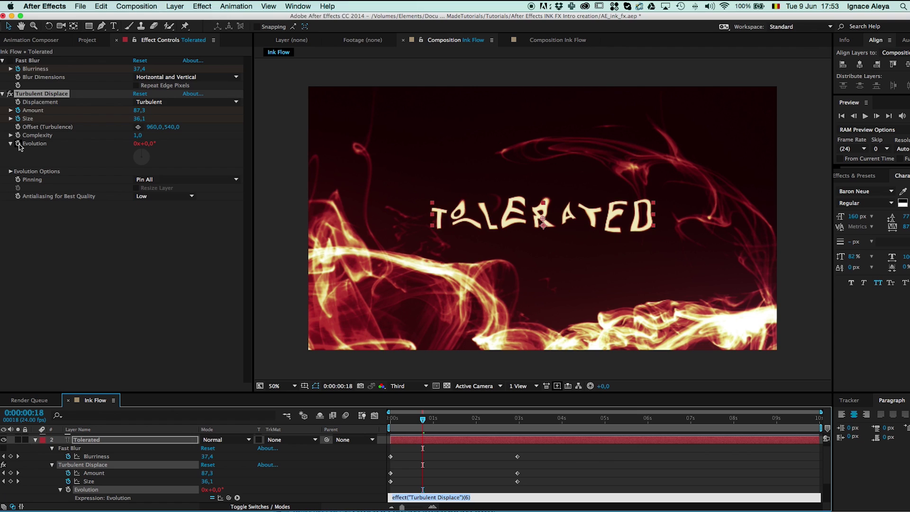
text(time)
key(BackSpace)
key(BackSpace)
key(BackSpace)
text(30)
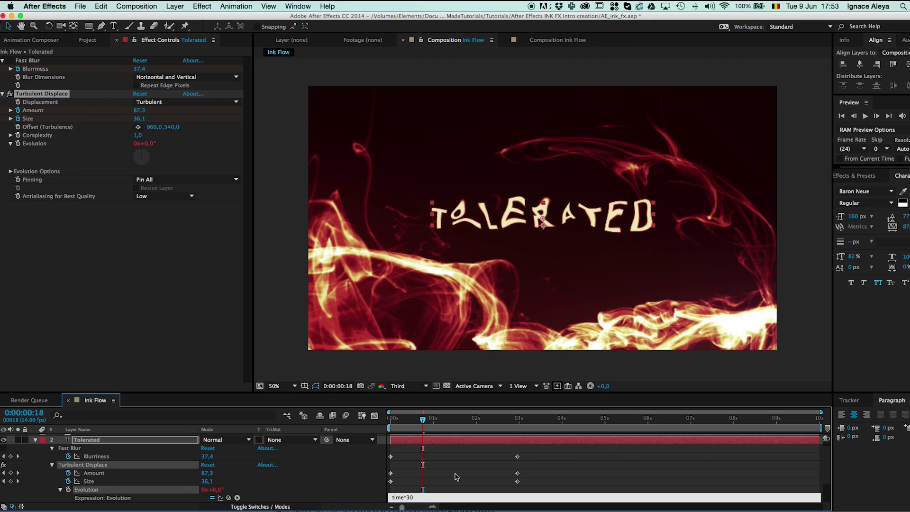
click(447, 472)
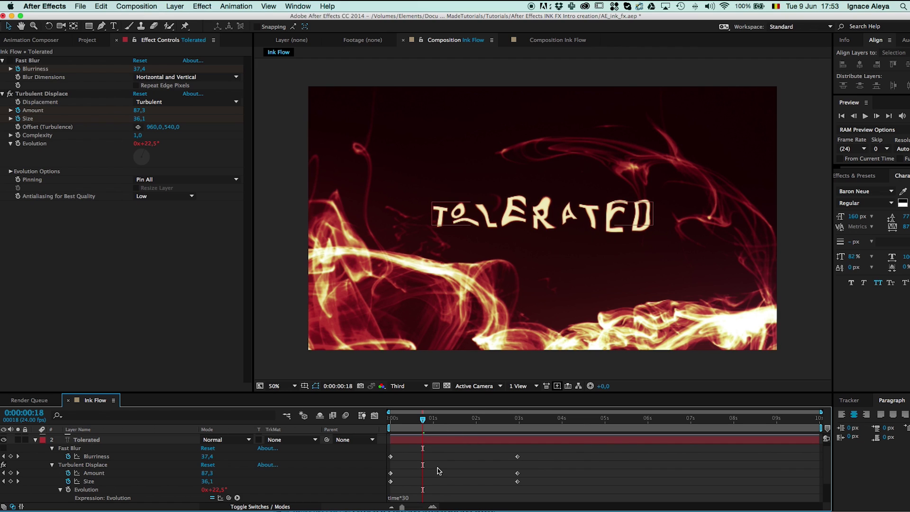
Apply Easy Ease to all of the title's blurriness, amount and size keyframes
drag(552, 450, 382, 489)
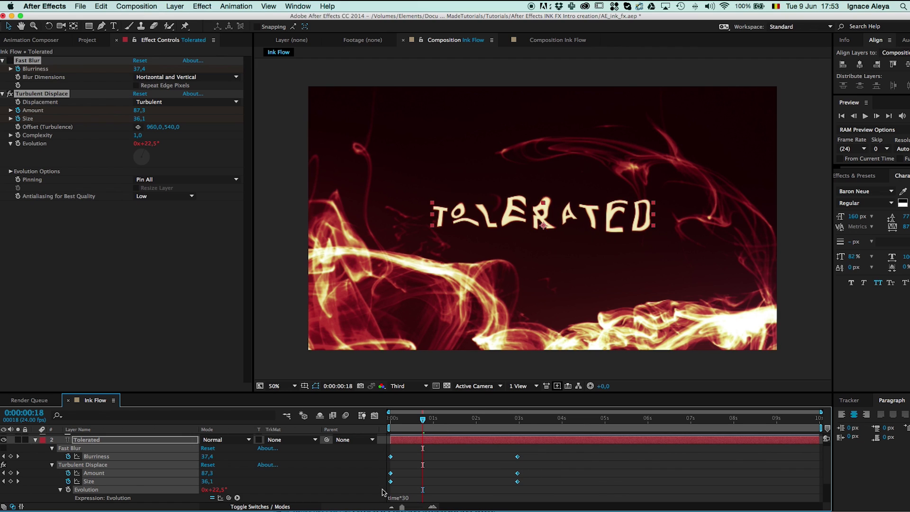
drag(539, 449, 390, 481)
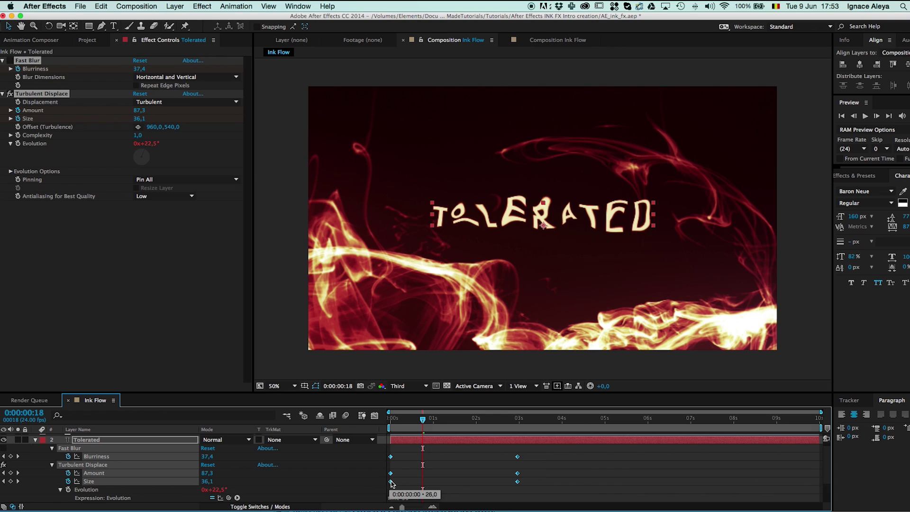
right_click(391, 482)
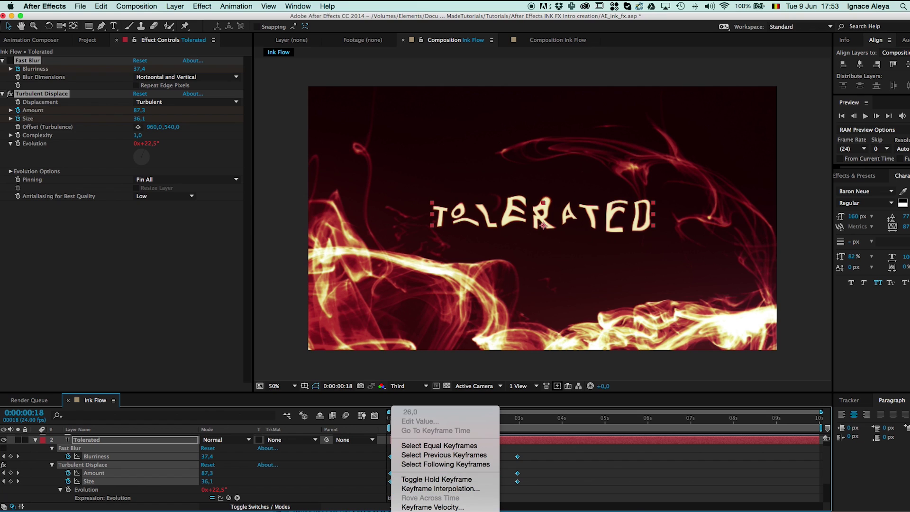
mouse_move(426, 510)
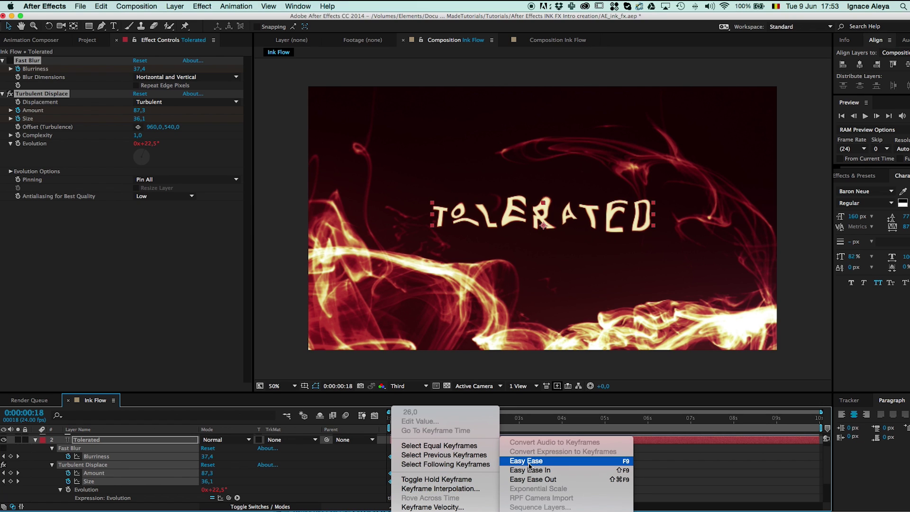
click(544, 462)
click(545, 465)
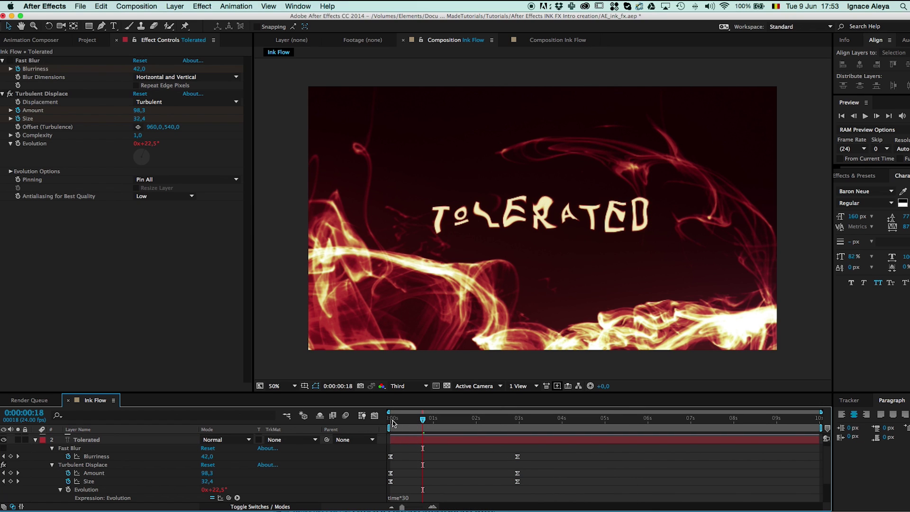
End the work area at the 4-second mark and preview the title's reveal animation
drag(396, 423, 410, 423)
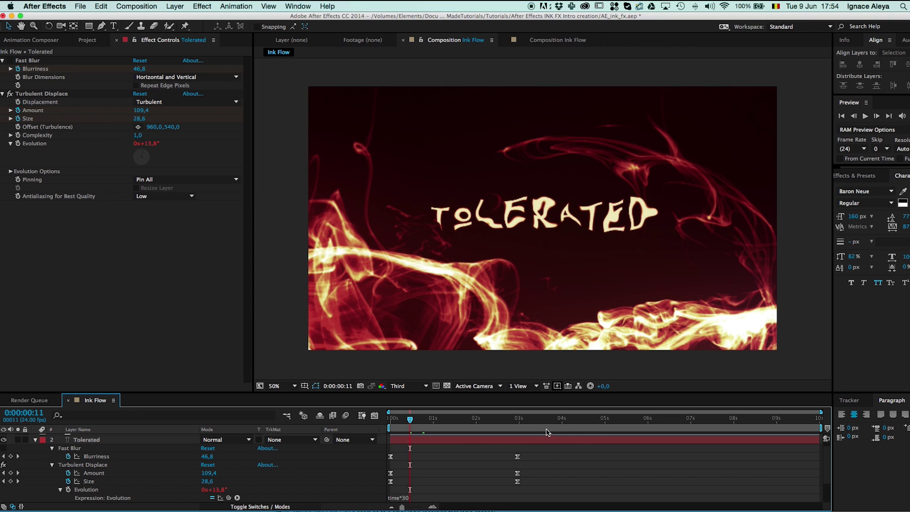
click(562, 420)
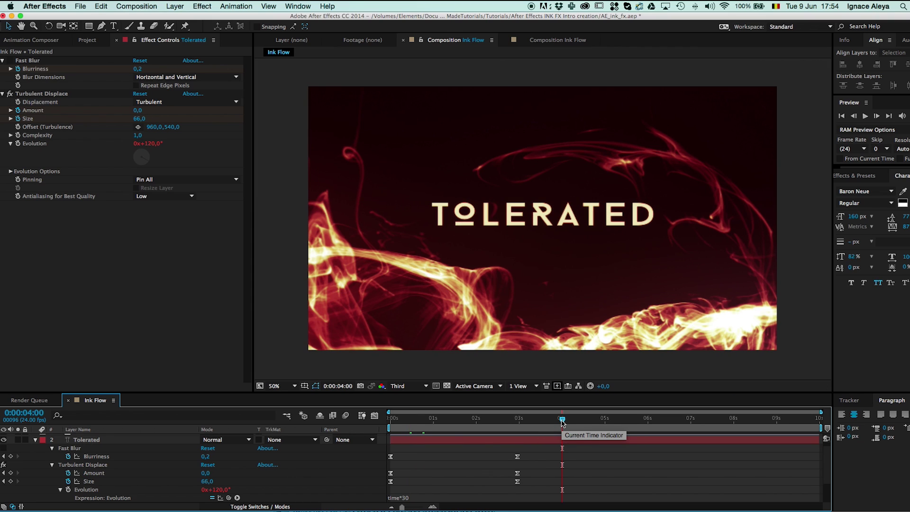
right_click(542, 428)
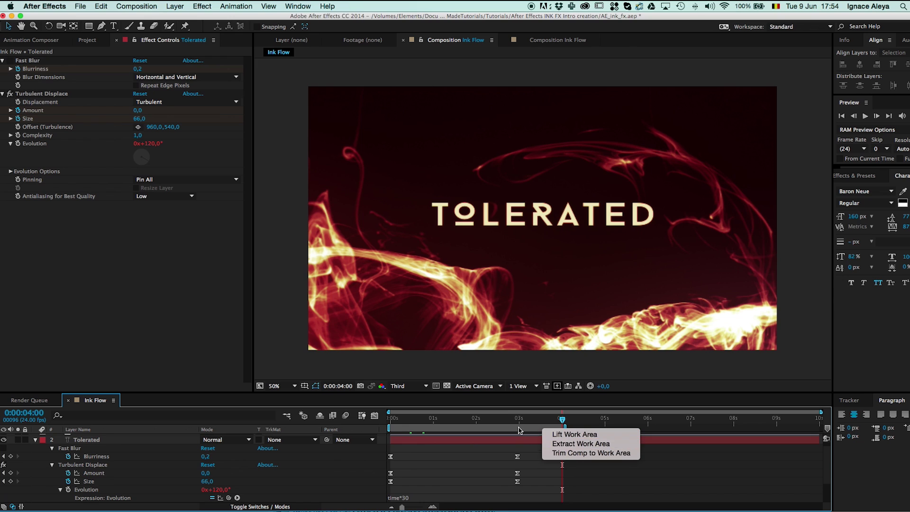
click(520, 429)
key(KP_0)
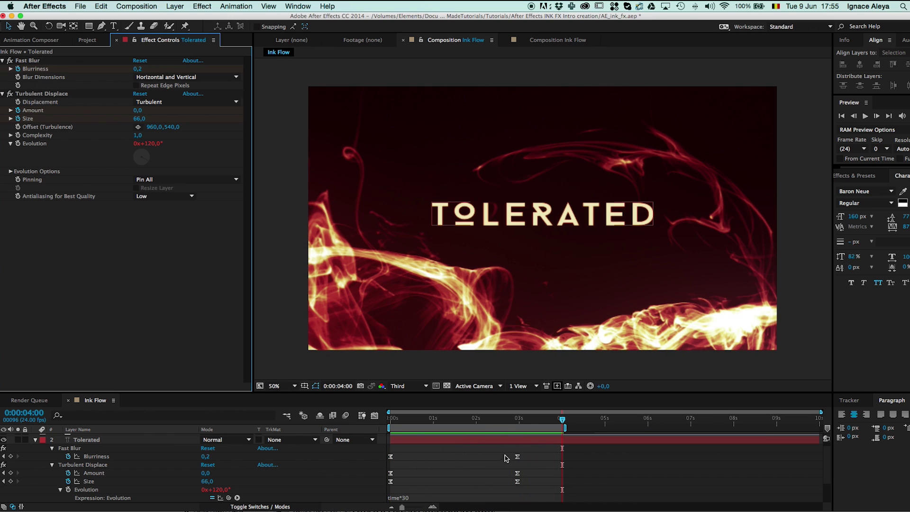
Move the title's ending blurriness, amount and size keyframes to about 3:19 and extend the work area to about 6.5 seconds
drag(494, 447, 555, 487)
drag(565, 428, 672, 431)
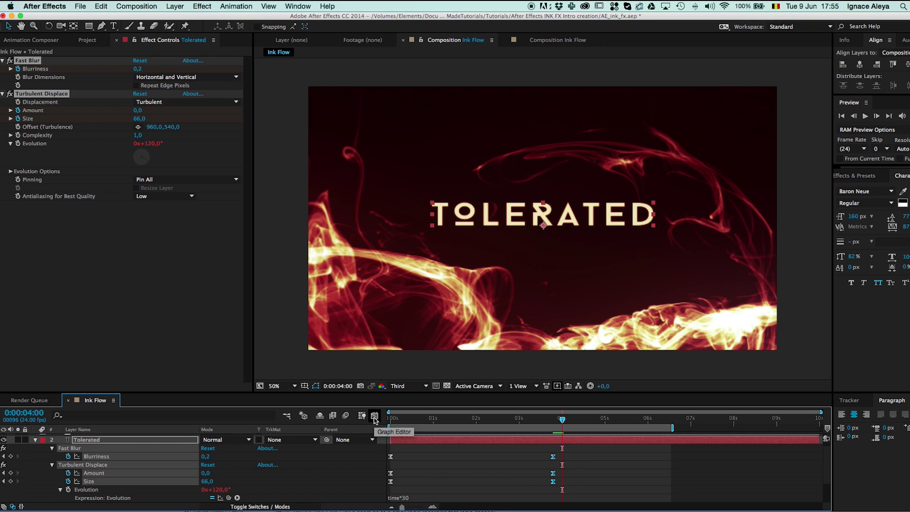
Lengthen the incoming ease handles of the title's ending keyframes in the Graph Editor, back to just before 2 seconds
click(375, 417)
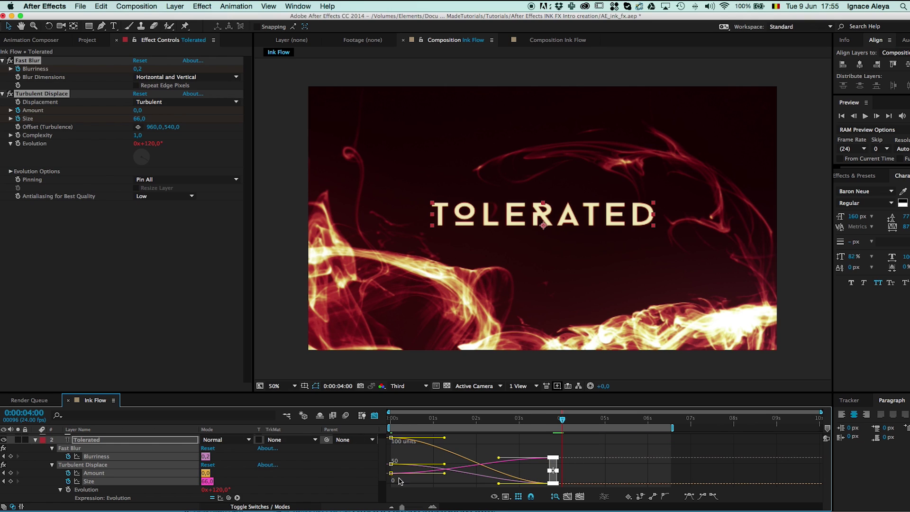
click(526, 444)
drag(558, 446, 544, 492)
drag(499, 460, 478, 460)
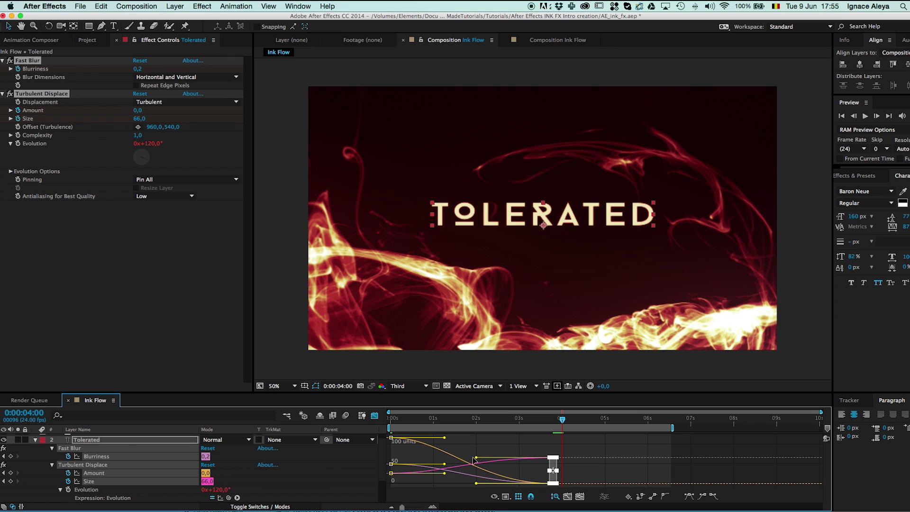
drag(474, 458, 468, 459)
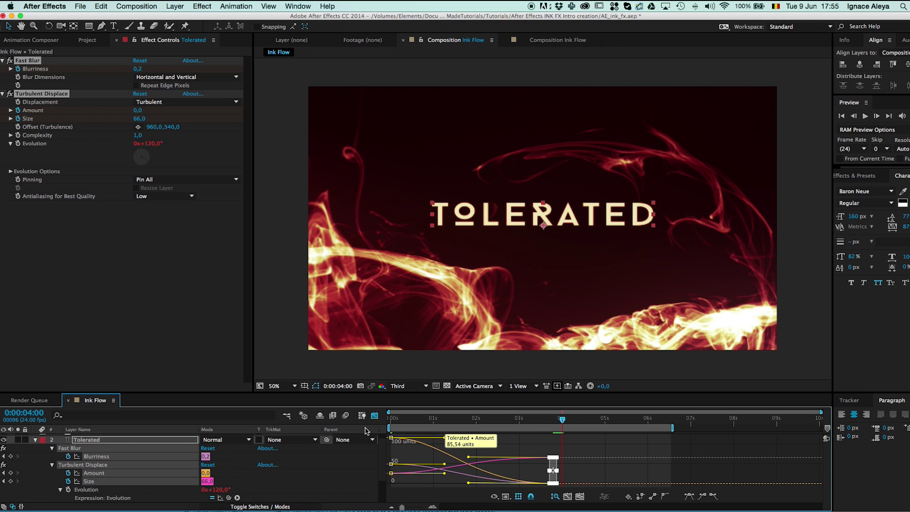
click(375, 415)
click(494, 467)
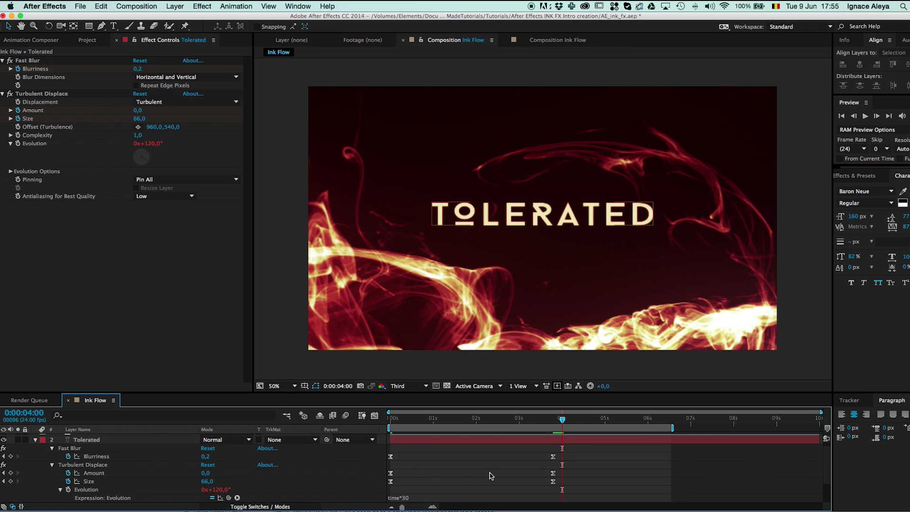
Add a Tracking text animator to the Tolerated title layer
click(468, 440)
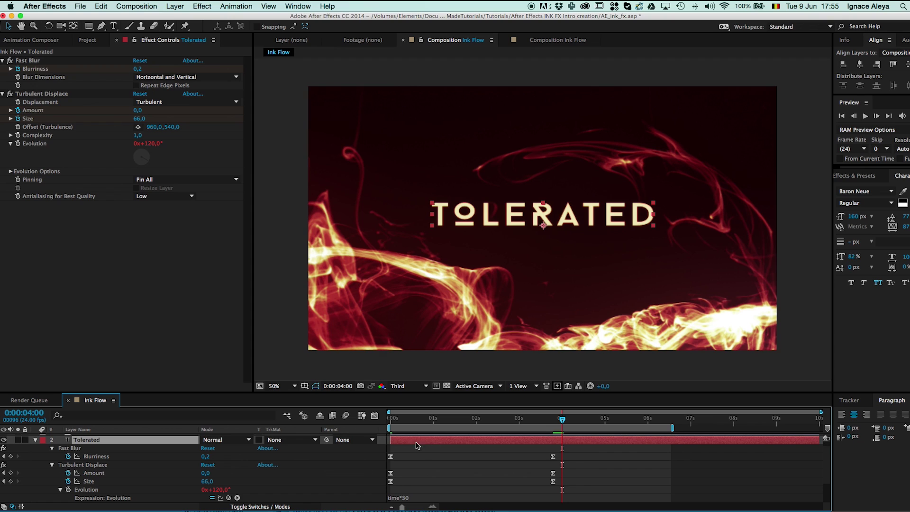
click(236, 6)
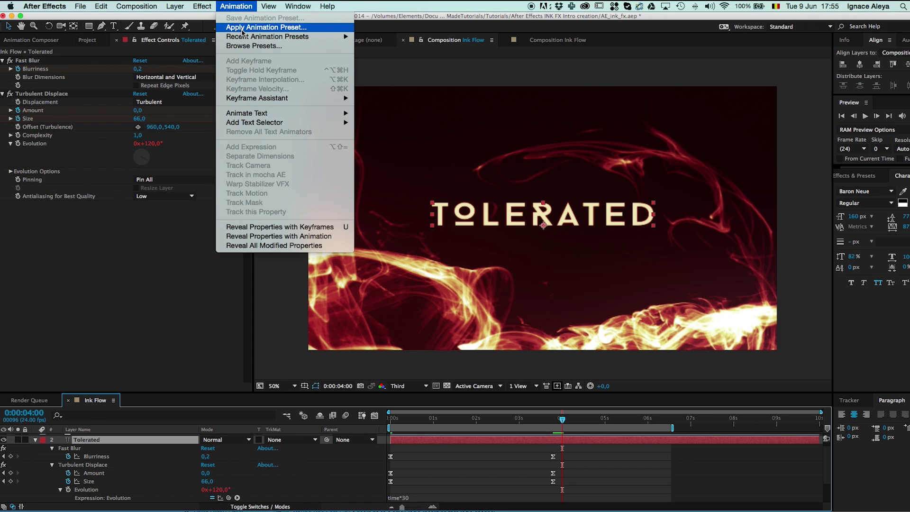
mouse_move(240, 40)
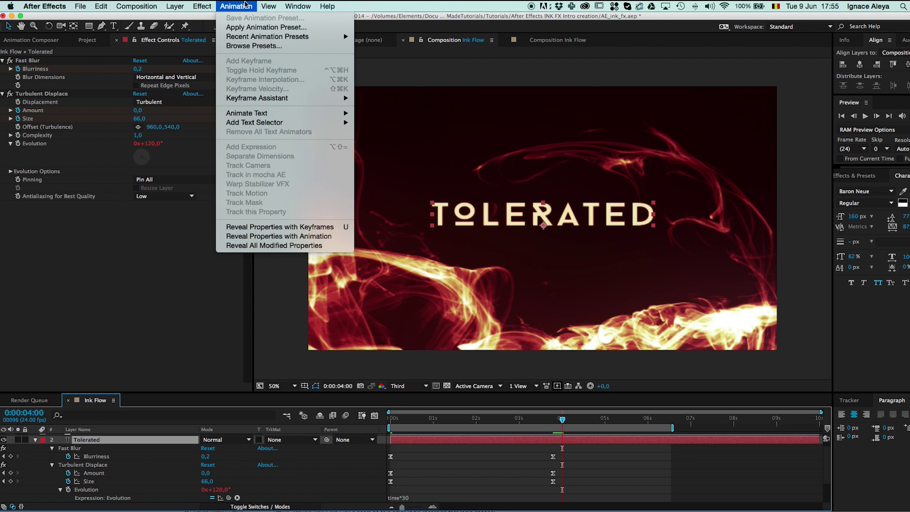
mouse_move(249, 116)
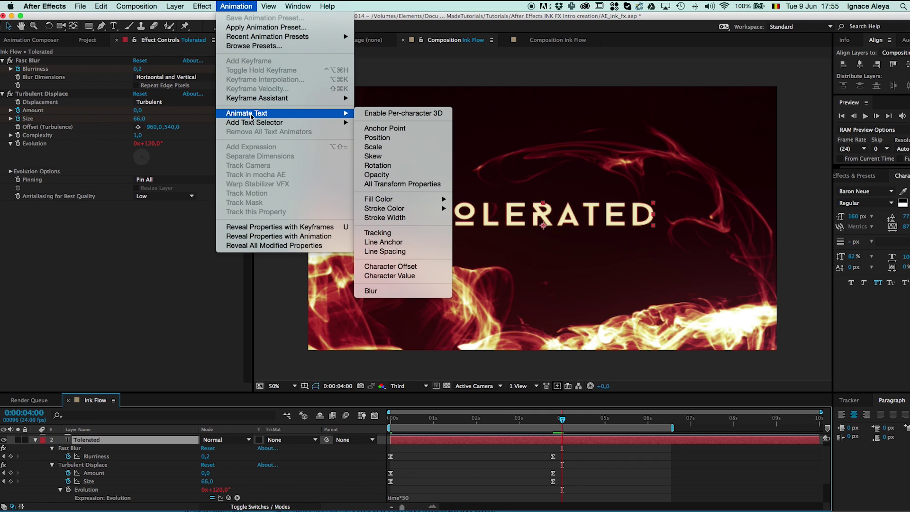
click(398, 232)
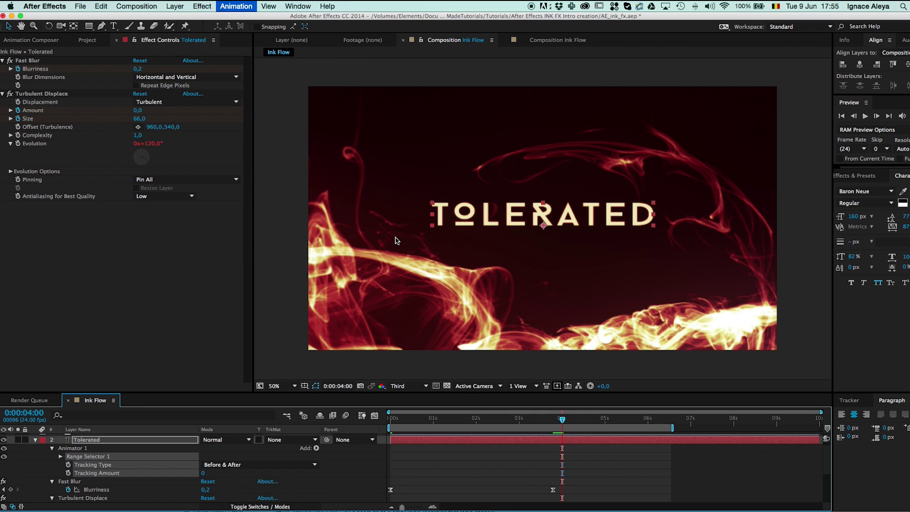
Animate the title's Tracking Amount from 0 at the first frame to 2 at 7:01
key(Home)
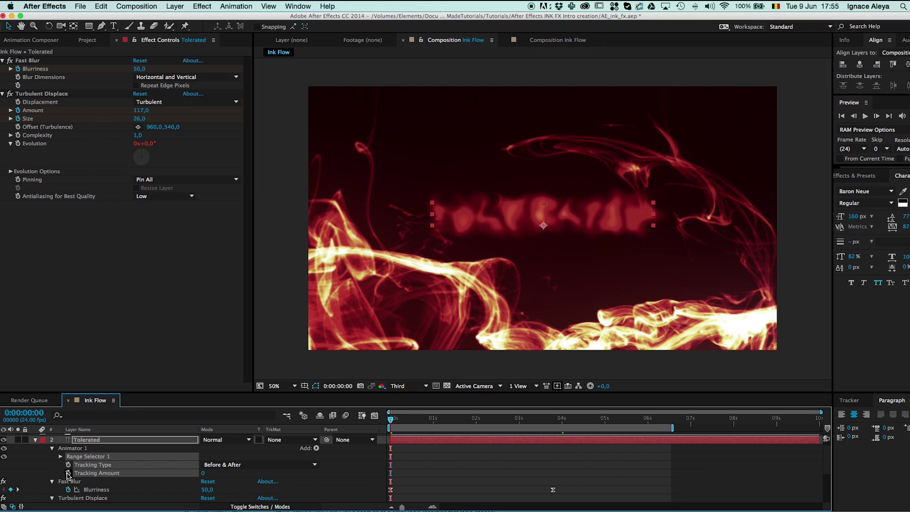
click(68, 473)
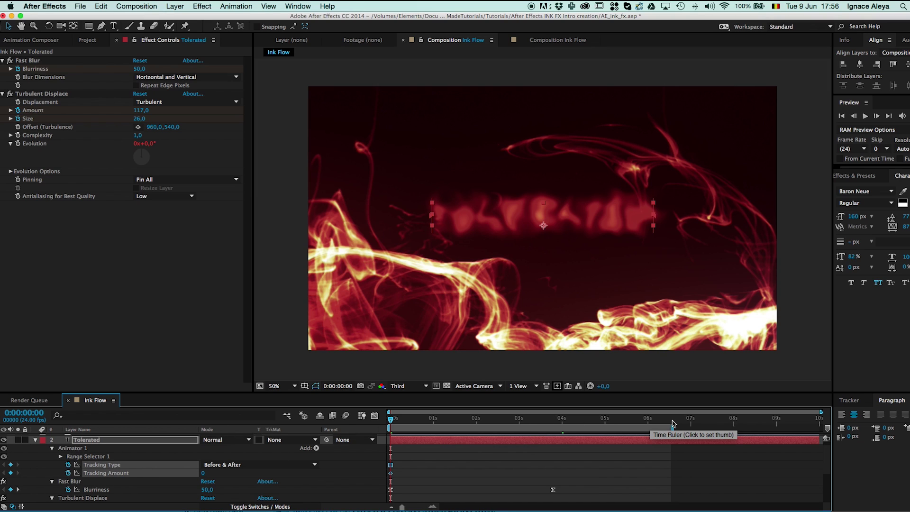
click(691, 420)
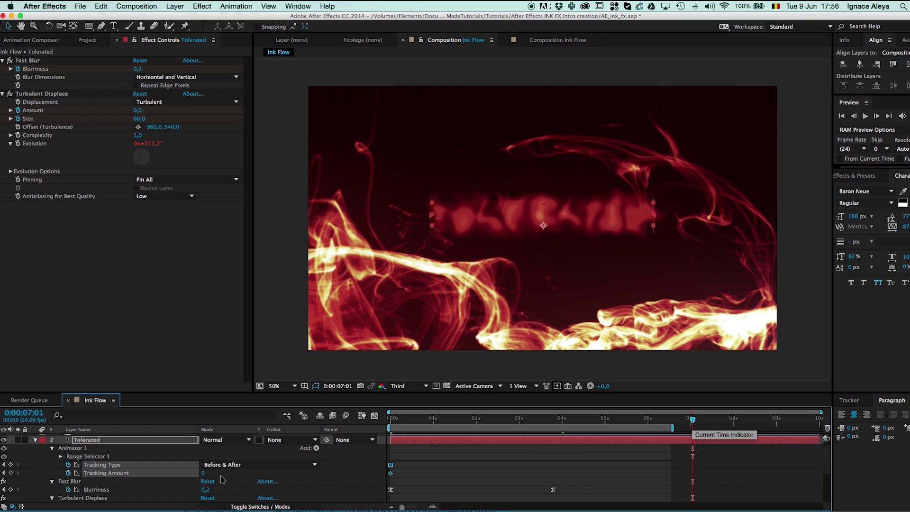
click(202, 474)
text(2)
key(Return)
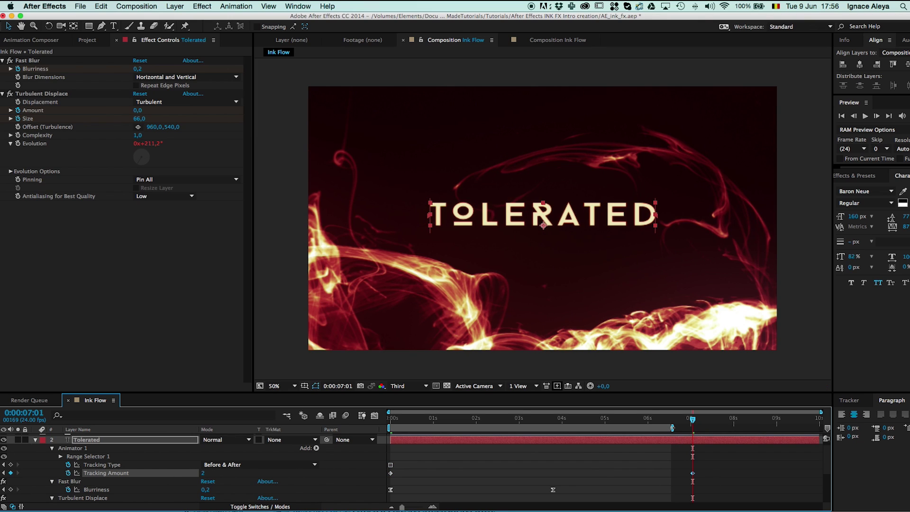
Set the work area to end at 7:01 and trim the composition to it
mouse_move(673, 428)
mouse_down()
mouse_move(821, 428)
mouse_move(734, 431)
mouse_up()
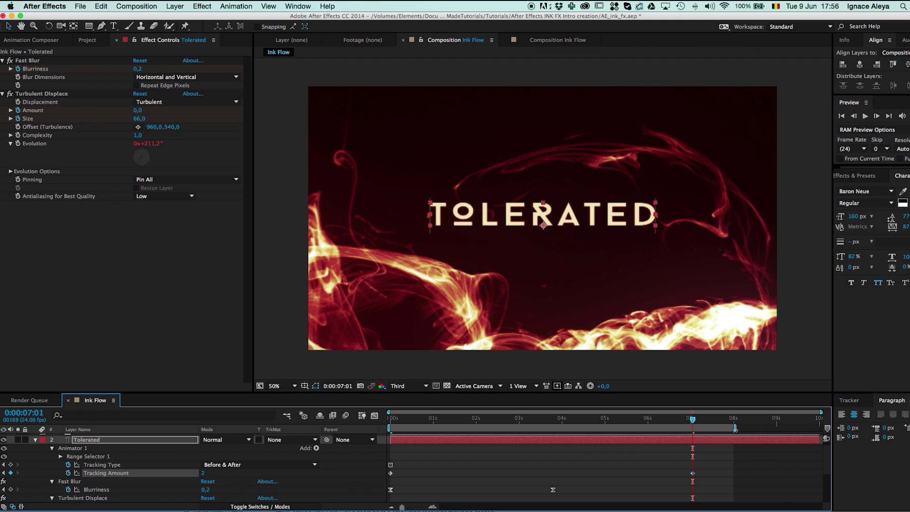
right_click(735, 429)
click(713, 429)
drag(730, 428, 696, 430)
right_click(665, 427)
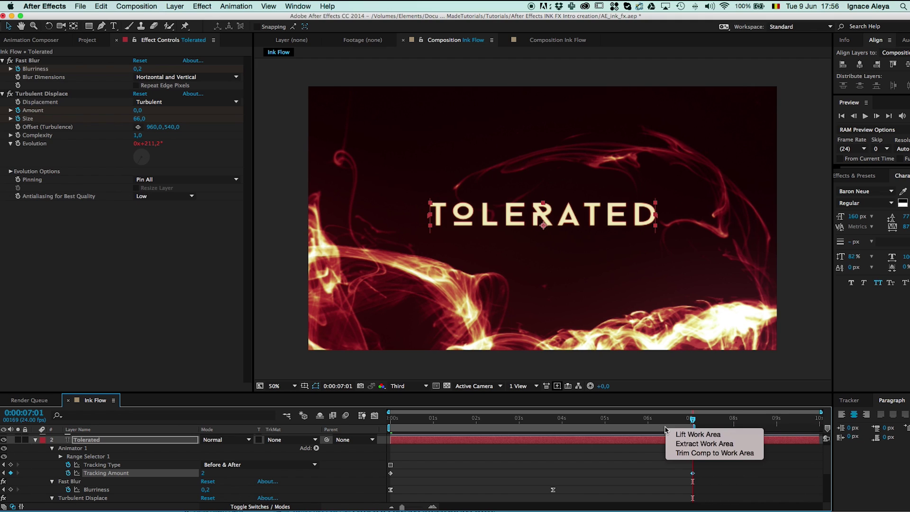
click(678, 457)
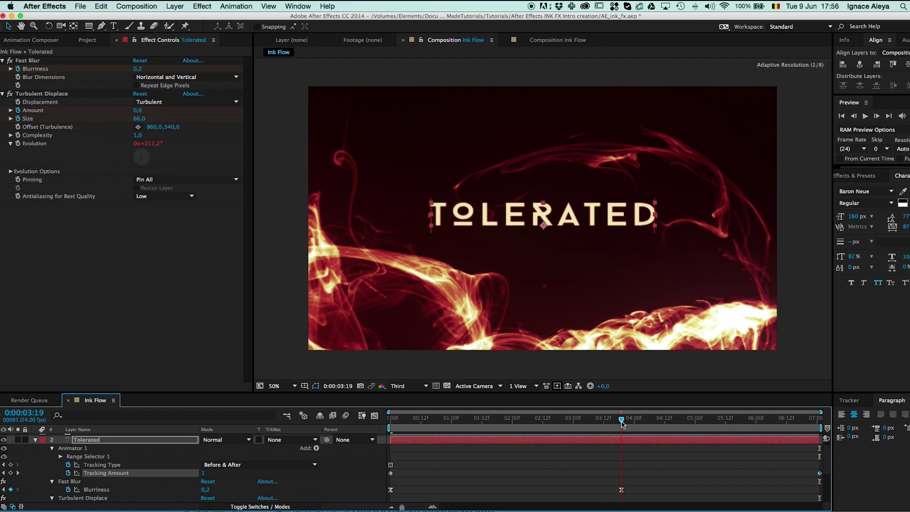
Scrub through the trimmed composition and preview the full title animation
click(534, 420)
drag(534, 421, 572, 422)
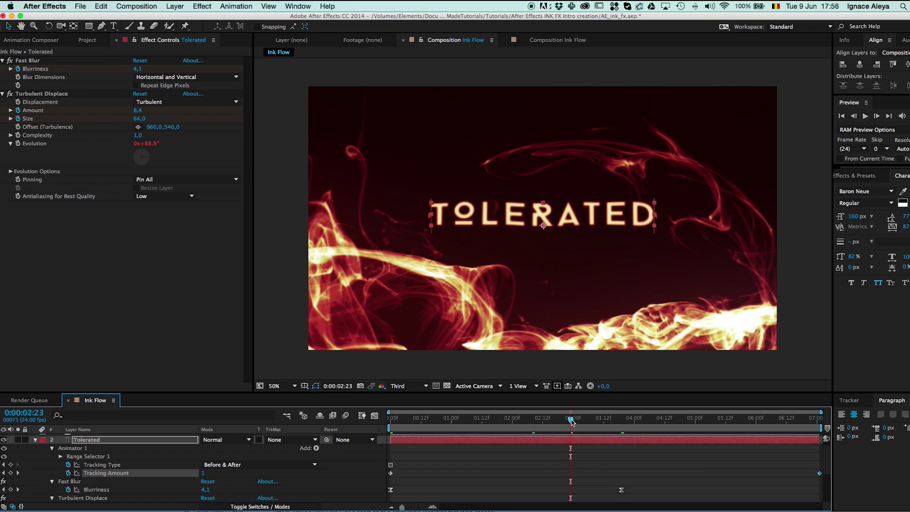
key(KP_0)
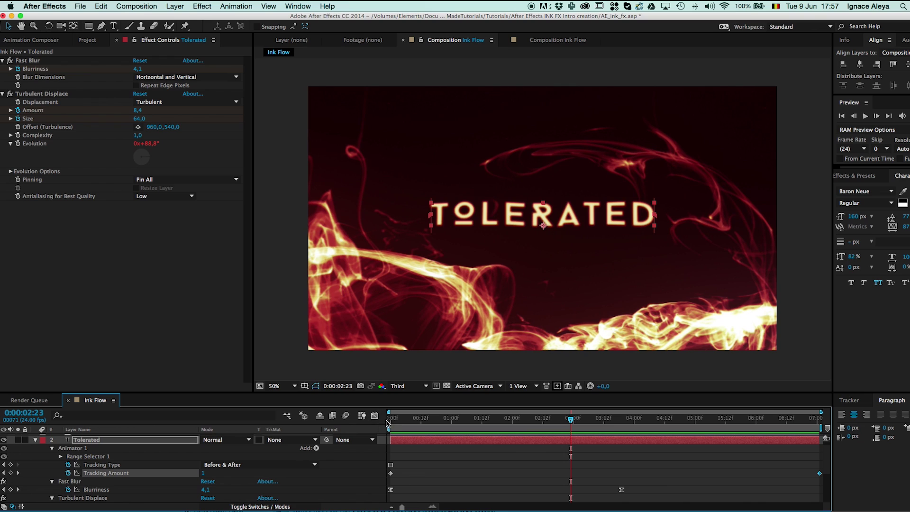
Keyframe the Tolerated layer's opacity from 0% at the first frame to 100% at 2:00
click(387, 423)
click(82, 442)
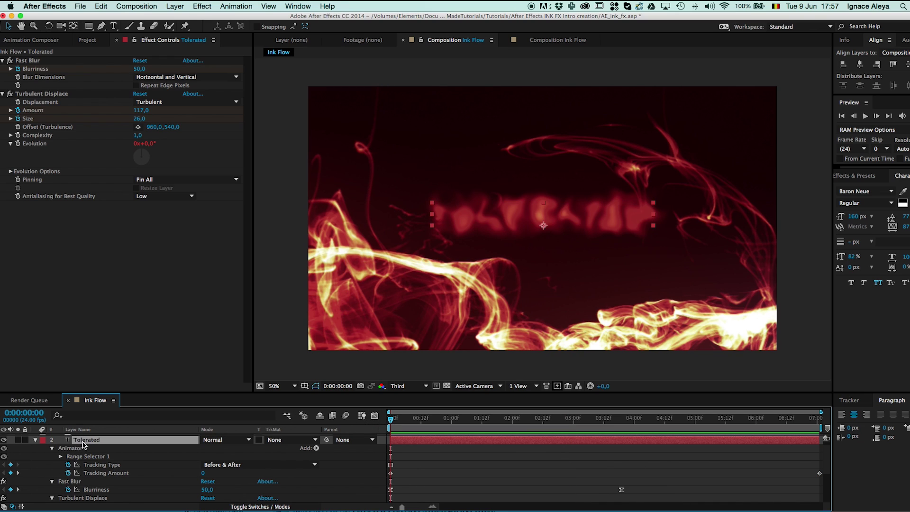
key(u)
click(59, 454)
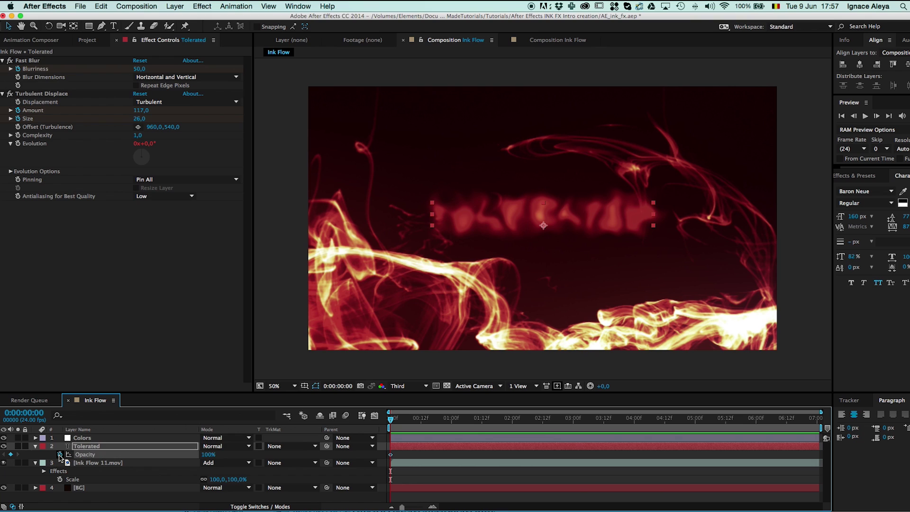
drag(391, 457, 513, 456)
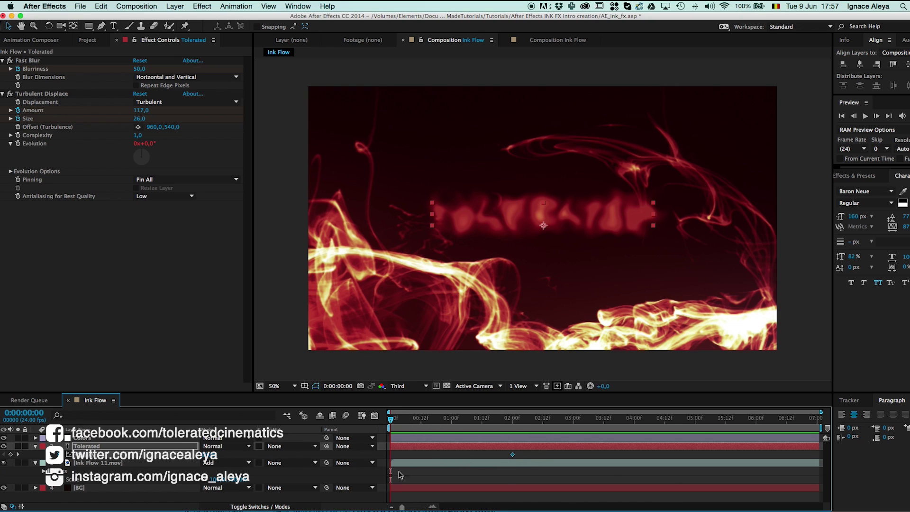
drag(206, 455, 144, 455)
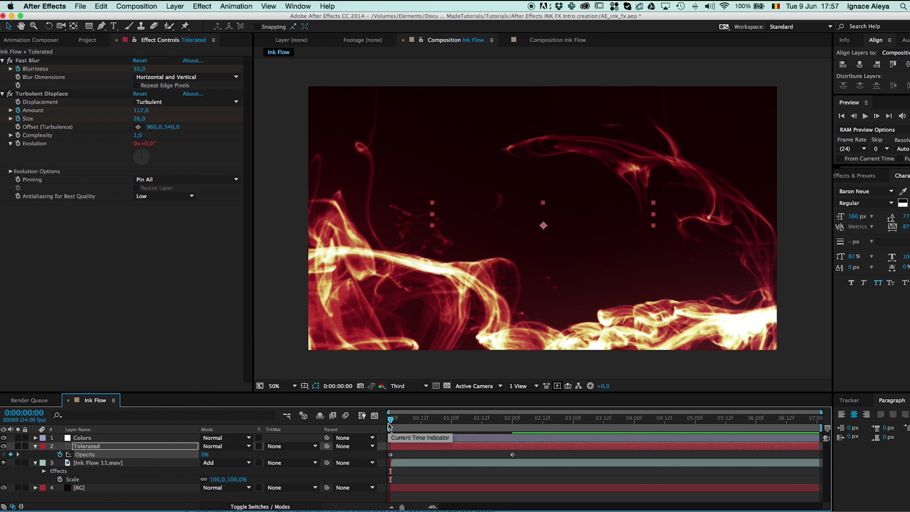
Play back the title's opacity fade-in from the start of the composition
key(space)
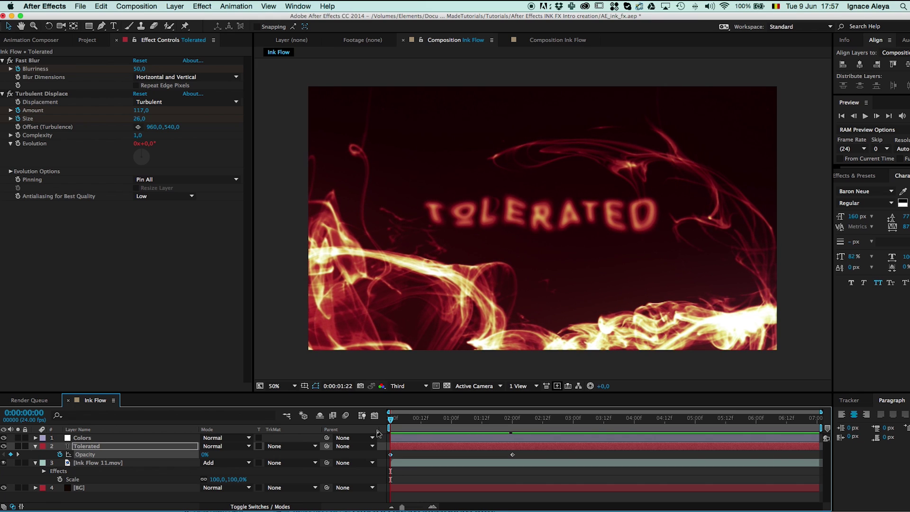
key(space)
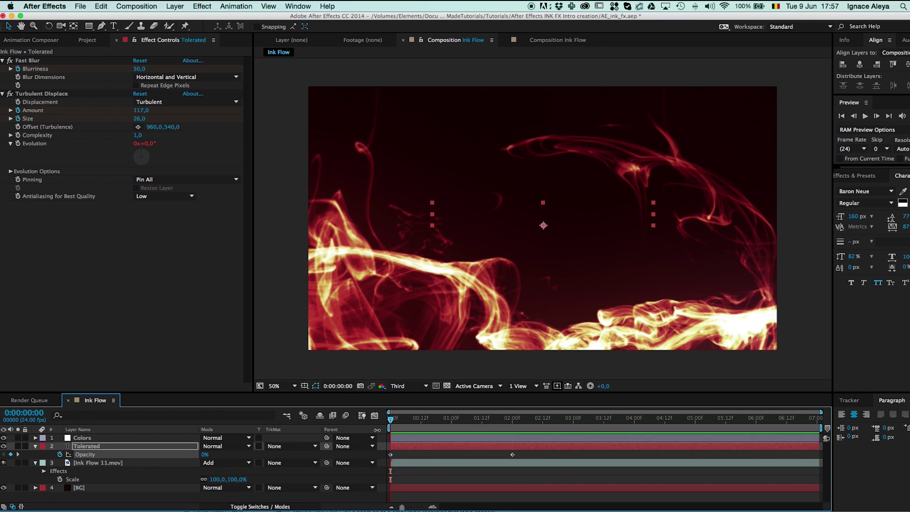
key(space)
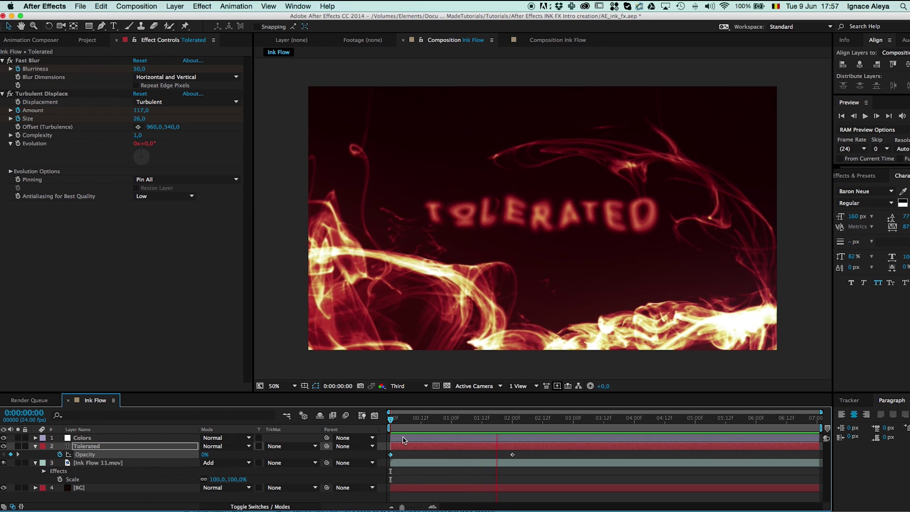
key(space)
Move the title's opacity keyframes to just before 0:12 and just before 3:00, and scrub through the fade
drag(389, 455, 438, 455)
drag(512, 455, 568, 455)
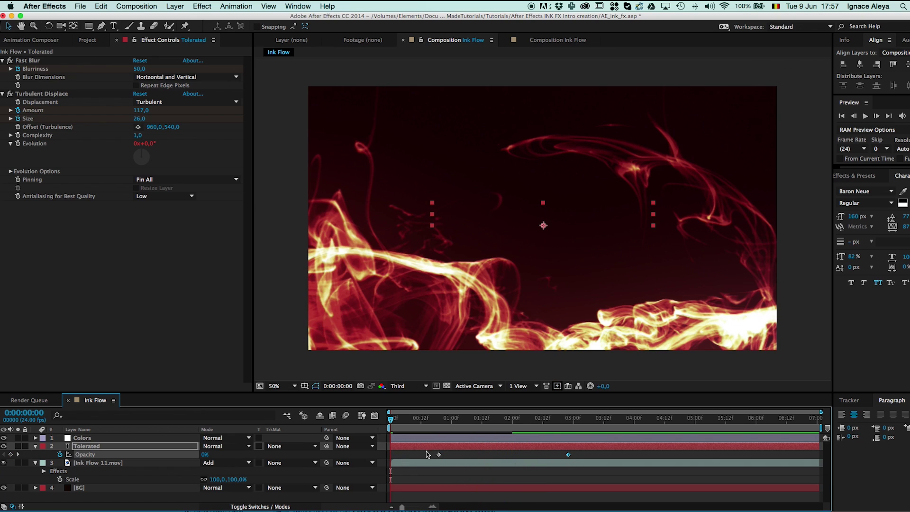
drag(438, 455, 418, 455)
drag(392, 420, 505, 430)
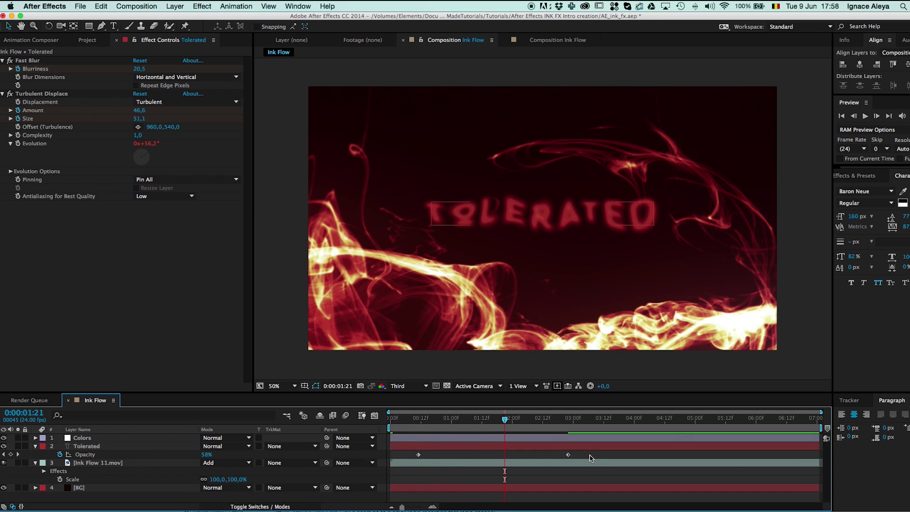
Apply Easy Ease to both of the title's opacity keyframes
right_click(418, 455)
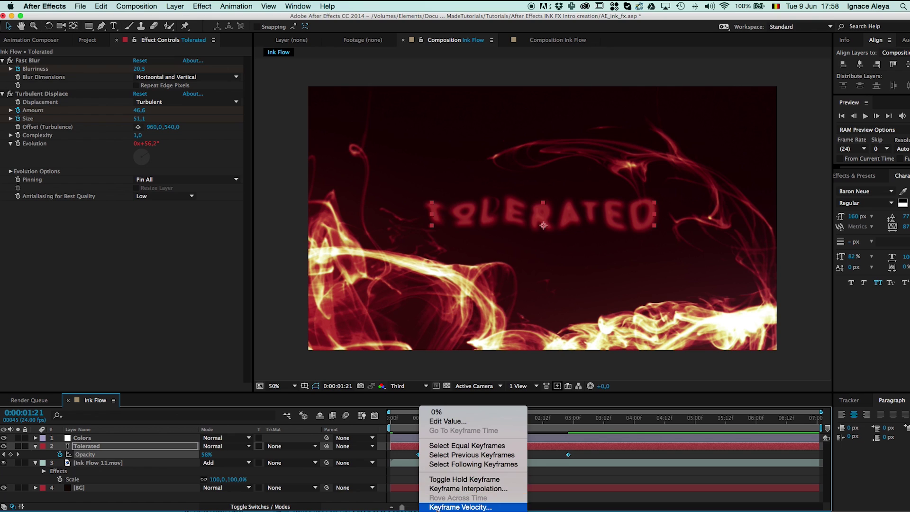
mouse_move(441, 511)
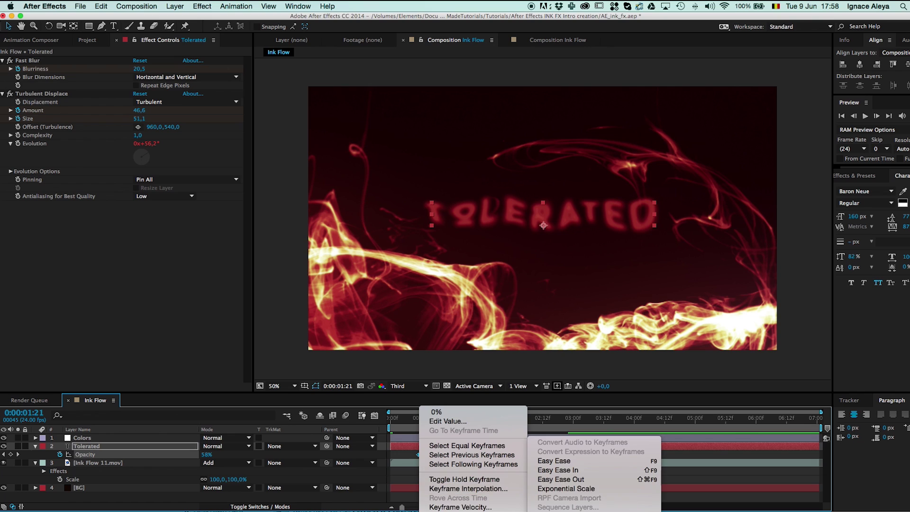
click(562, 461)
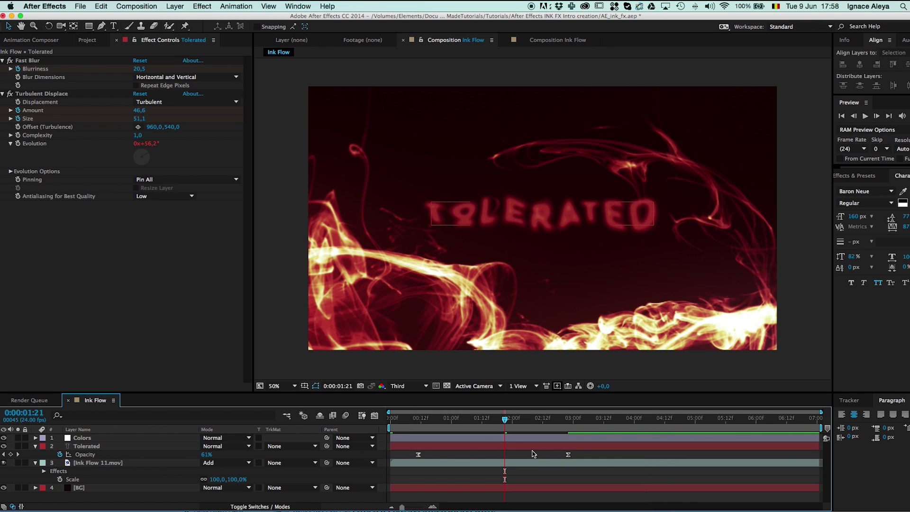
Duplicate the Tolerated layer at about 3:04 and move the Ink Flow 11.mov layer between the two title copies
drag(421, 424, 583, 434)
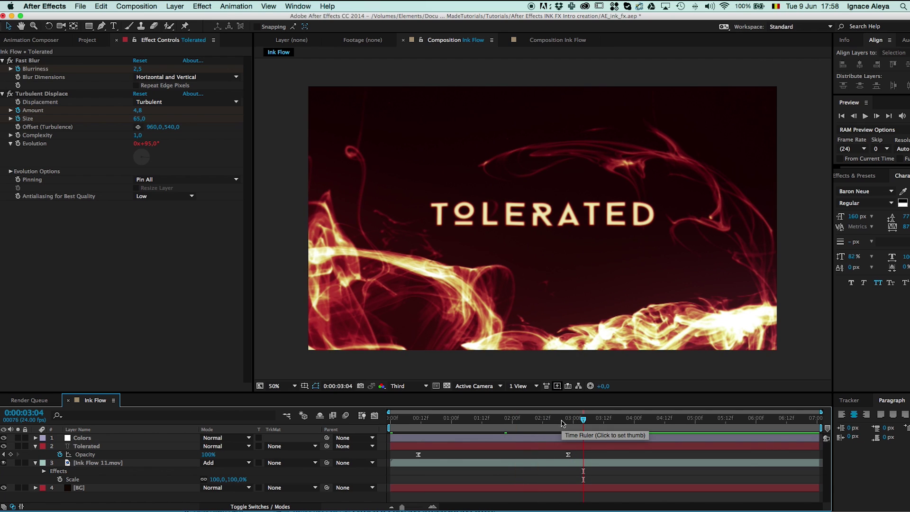
click(83, 448)
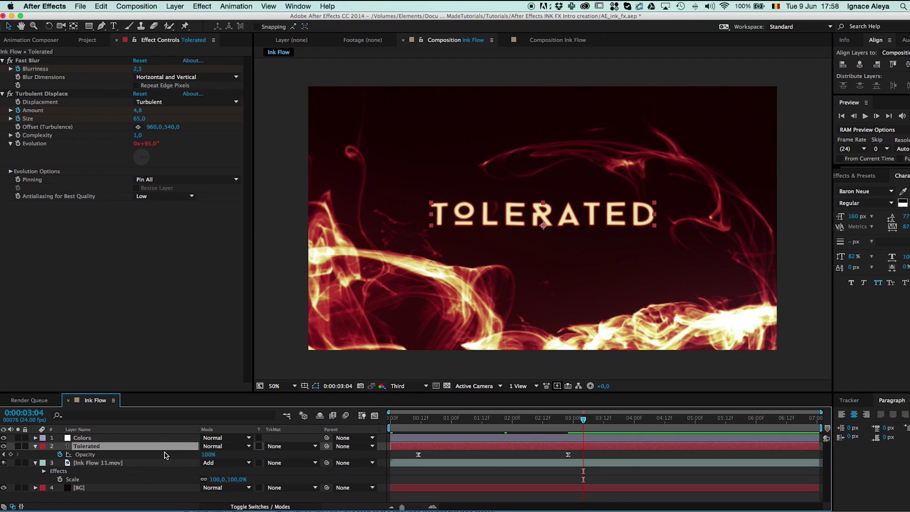
click(114, 463)
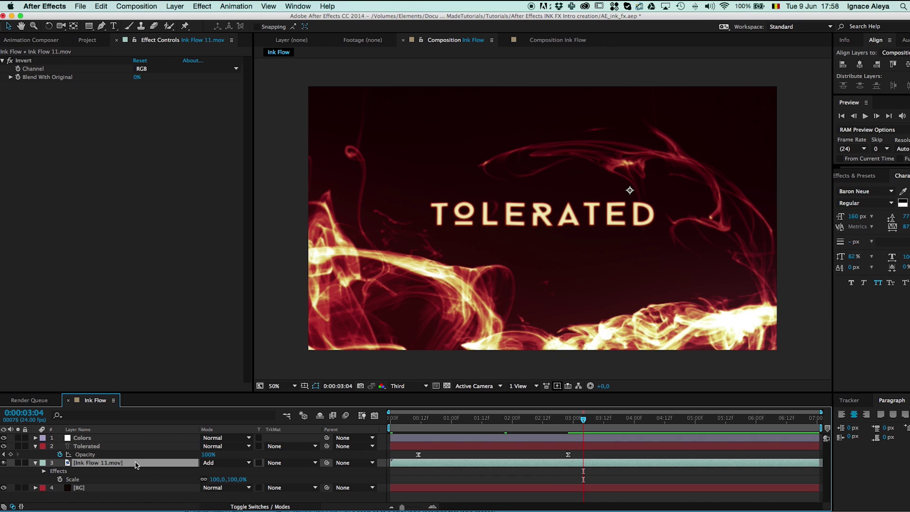
click(95, 447)
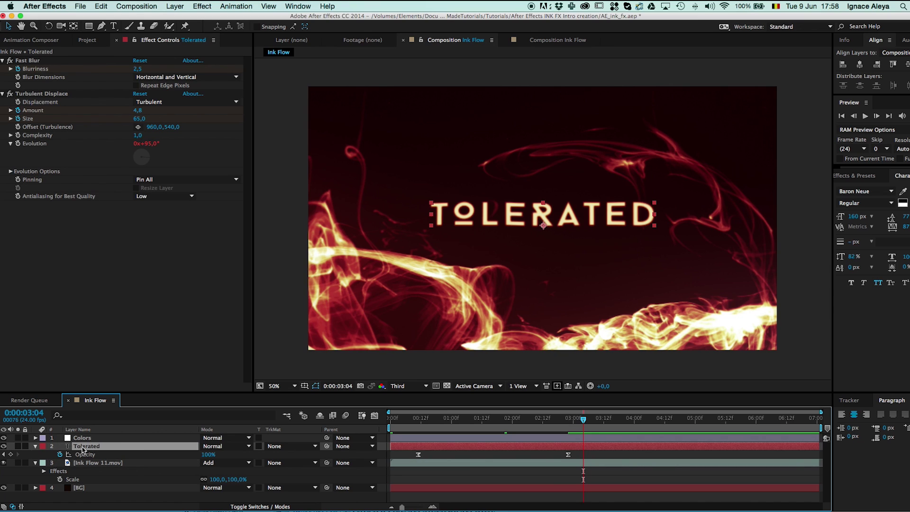
key(super+d)
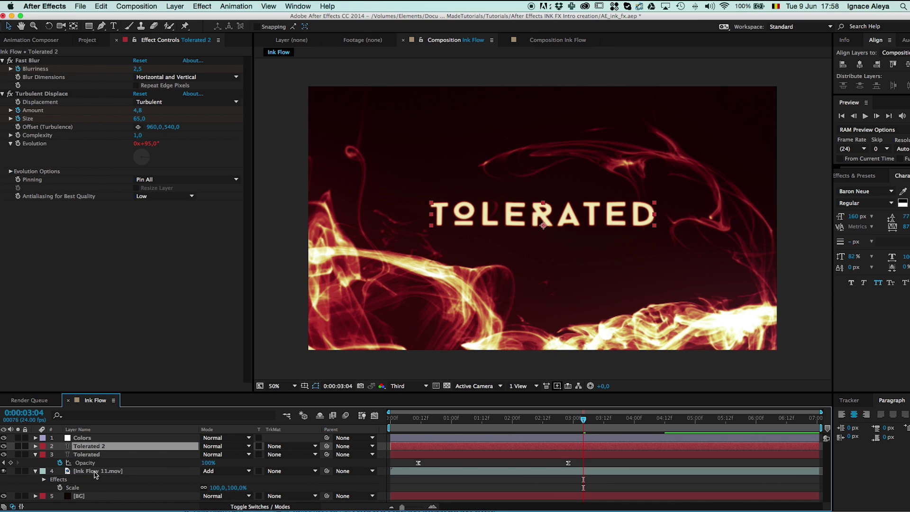
click(97, 472)
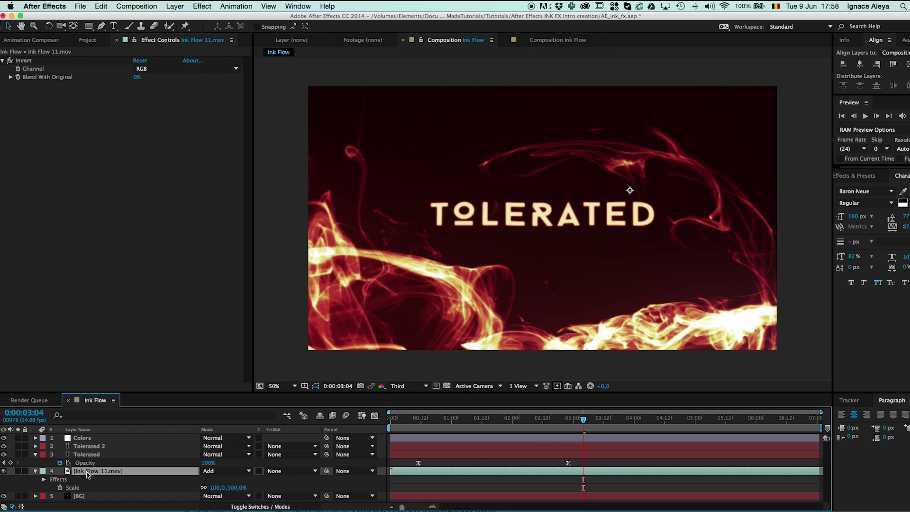
drag(94, 476, 93, 454)
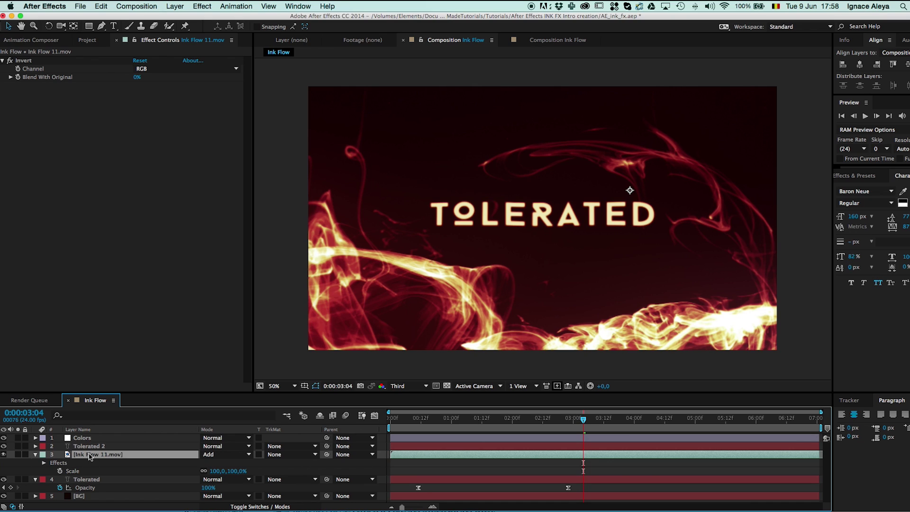
click(36, 455)
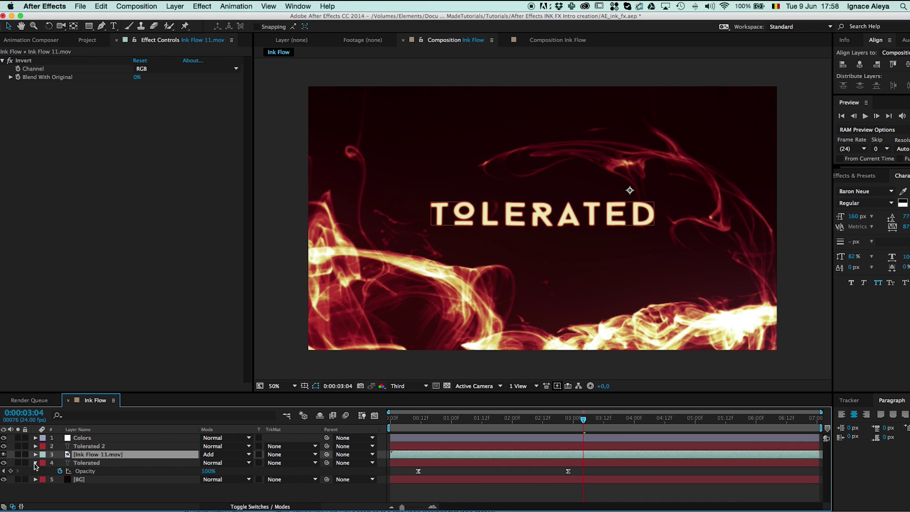
click(35, 463)
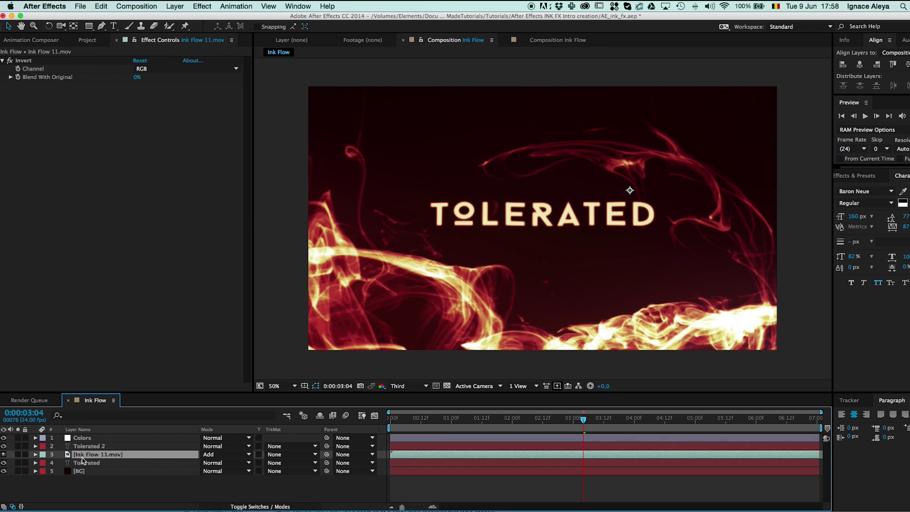
Scale the Ink Flow 11.mov layer to 61% and move the footage up over the title
key(s)
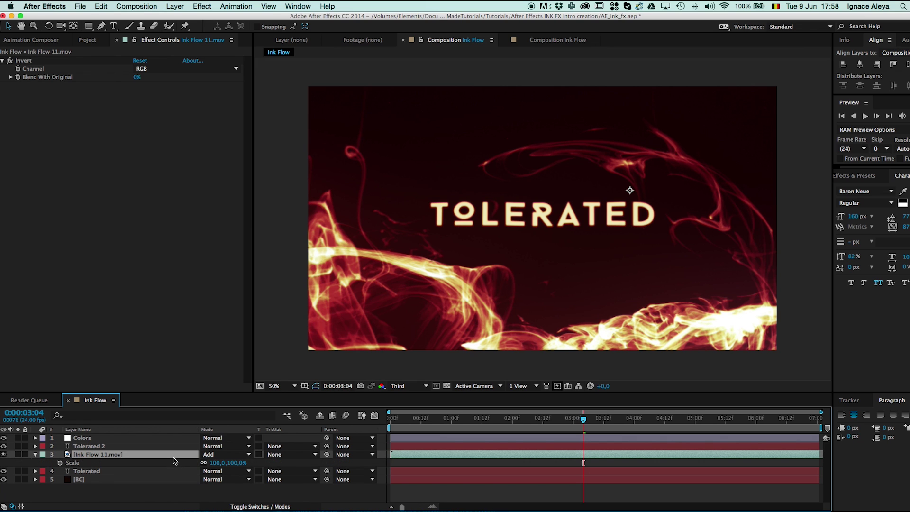
drag(213, 464, 196, 464)
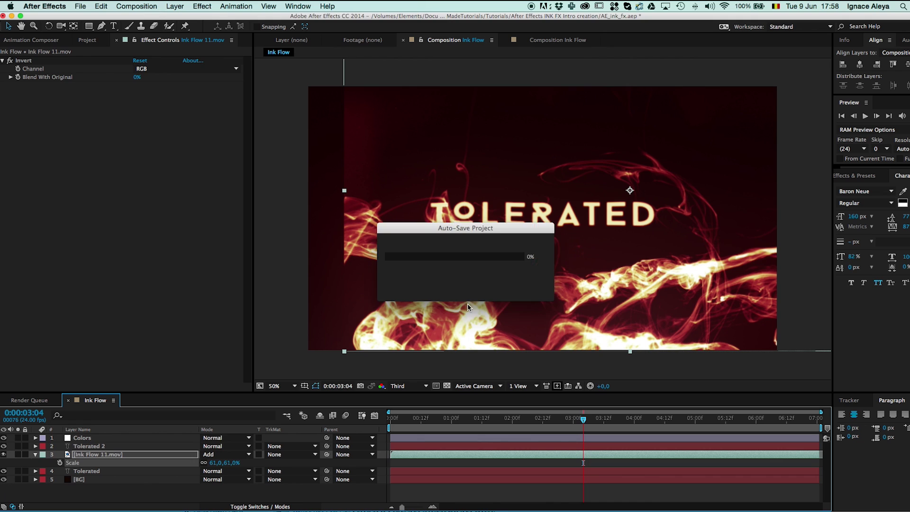
drag(486, 274, 491, 216)
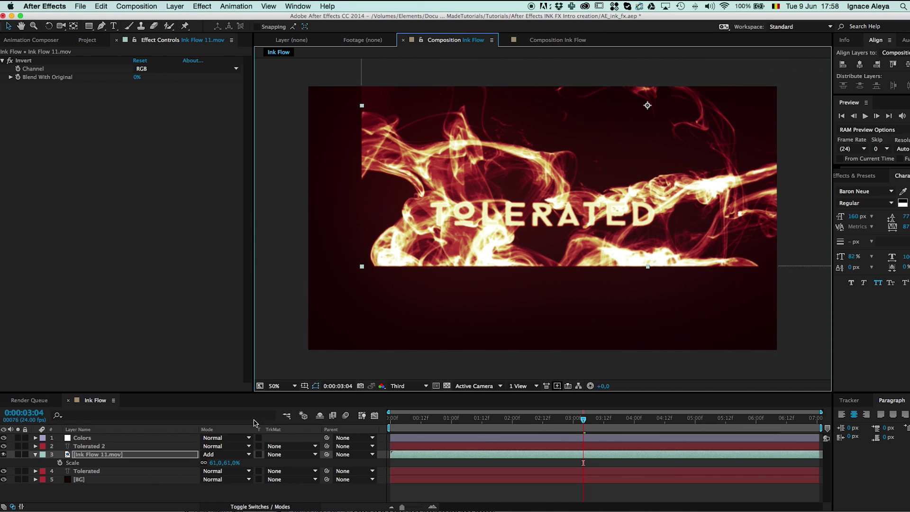
Set the ink layer's track matte to Alpha Matte "Tolerated 2" and reposition the footage within the lettering
click(274, 455)
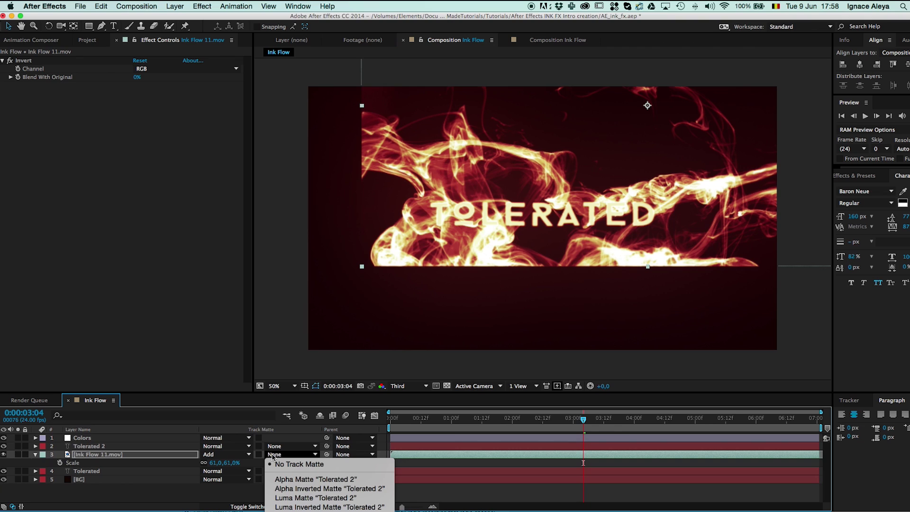
click(275, 464)
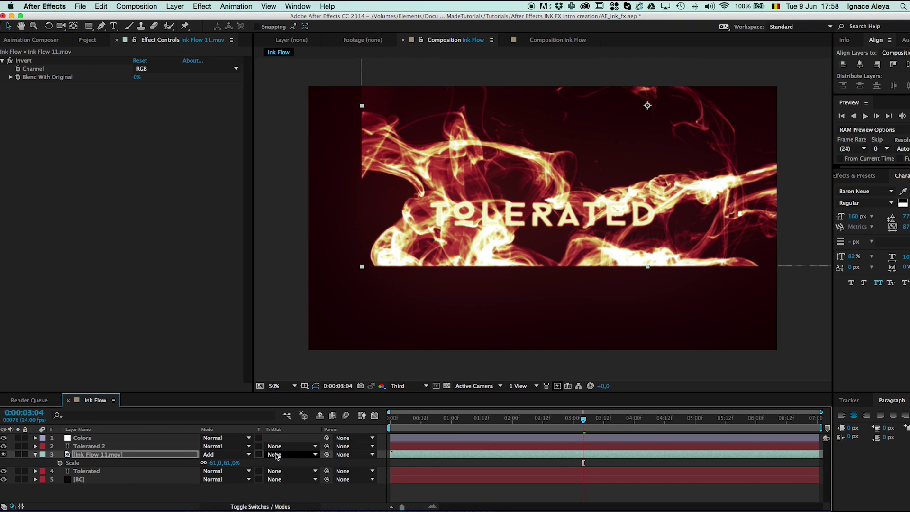
click(273, 507)
click(273, 507)
click(286, 456)
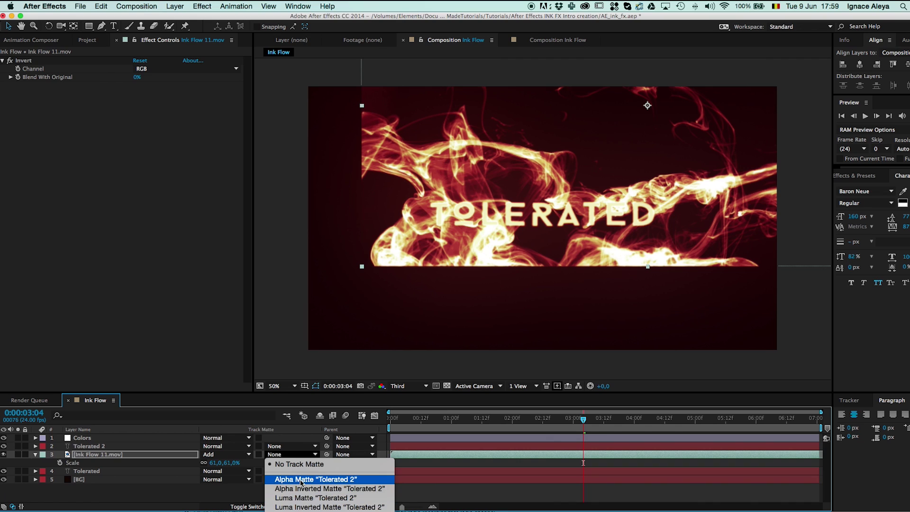
click(301, 482)
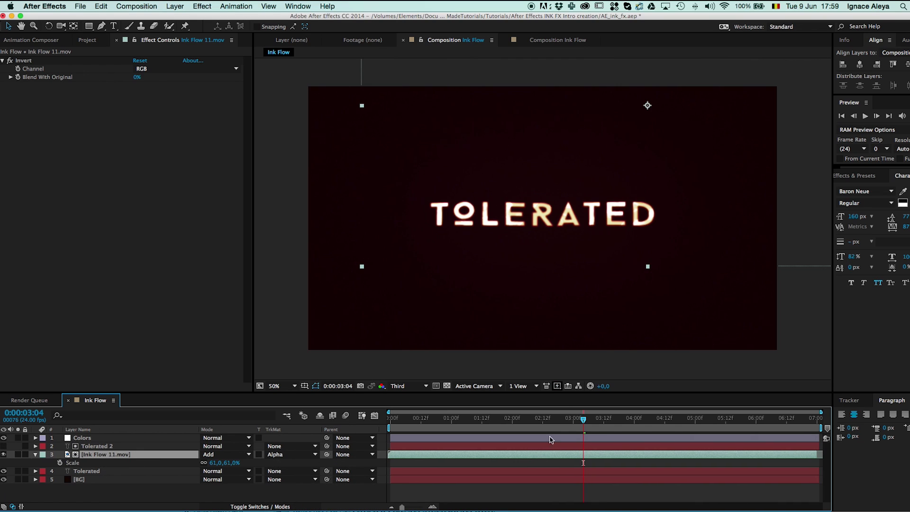
drag(697, 229, 628, 243)
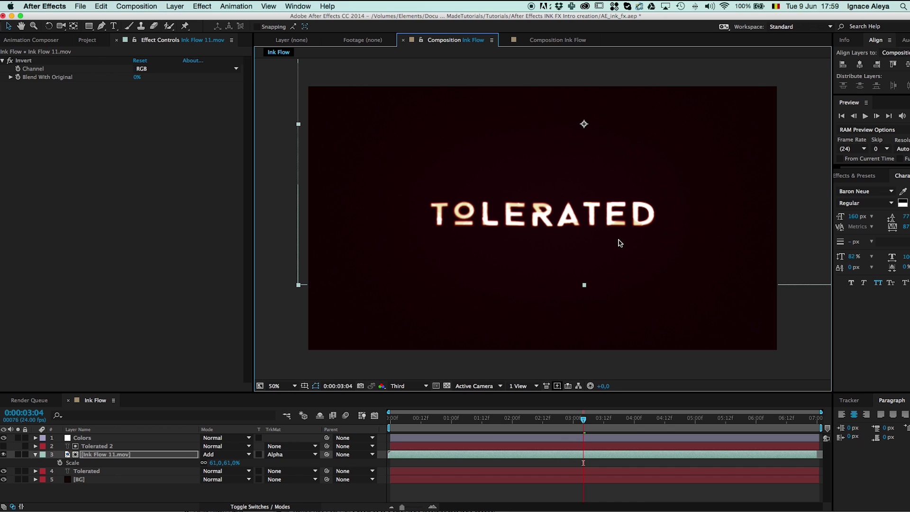
Hide the Colors layer, then scale the matted ink footage to 38% and reposition it over the title
click(82, 437)
click(3, 437)
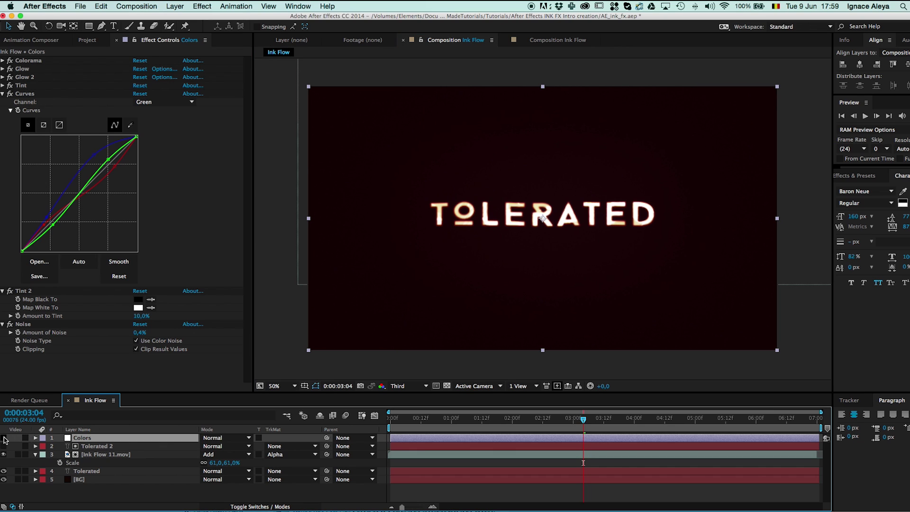
click(113, 455)
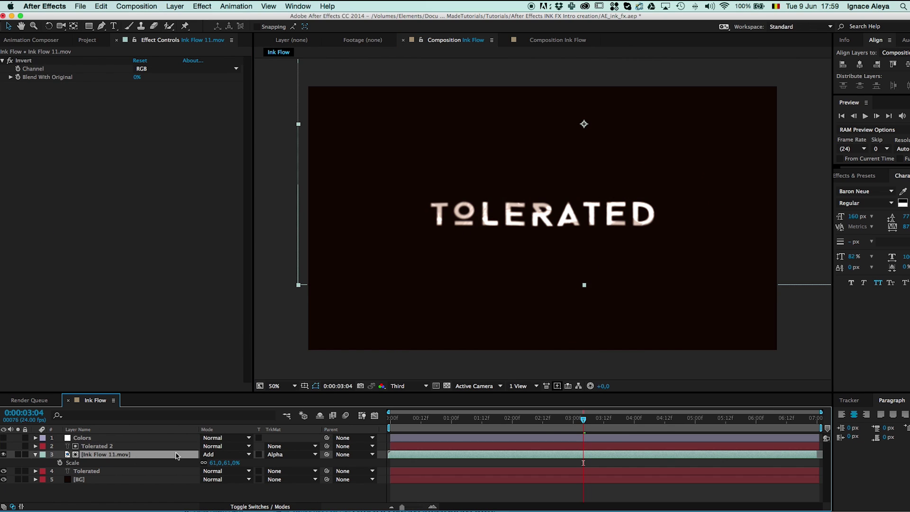
mouse_move(606, 207)
mouse_down()
mouse_move(520, 240)
mouse_move(517, 251)
mouse_up()
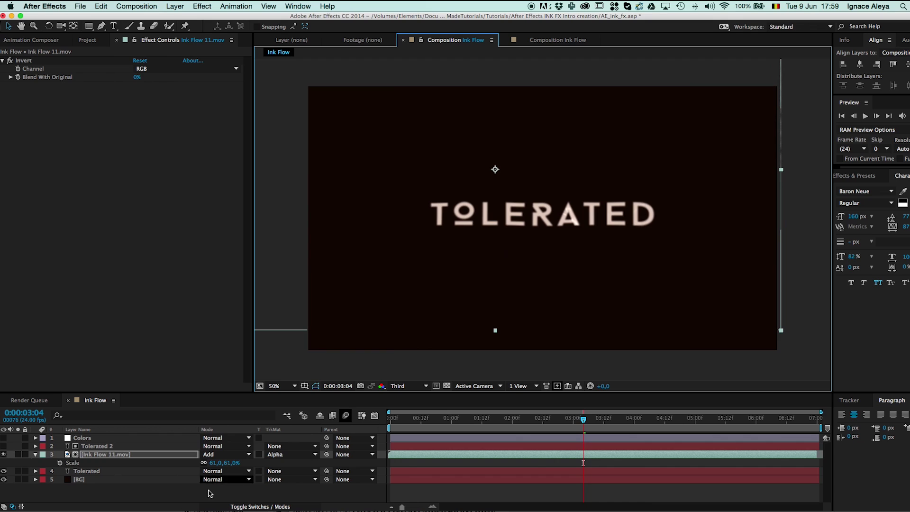
key(s)
key(s)
drag(215, 463, 204, 465)
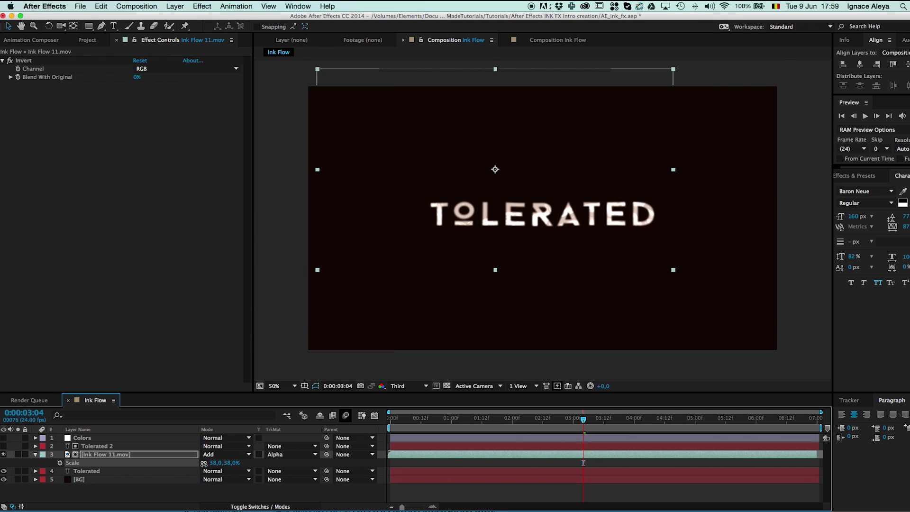
mouse_move(479, 241)
mouse_down()
mouse_move(534, 258)
mouse_move(522, 246)
mouse_up()
Add a Curves effect to the ink layer and shape the RGB curve to deepen the shadows while holding the highlights
click(205, 6)
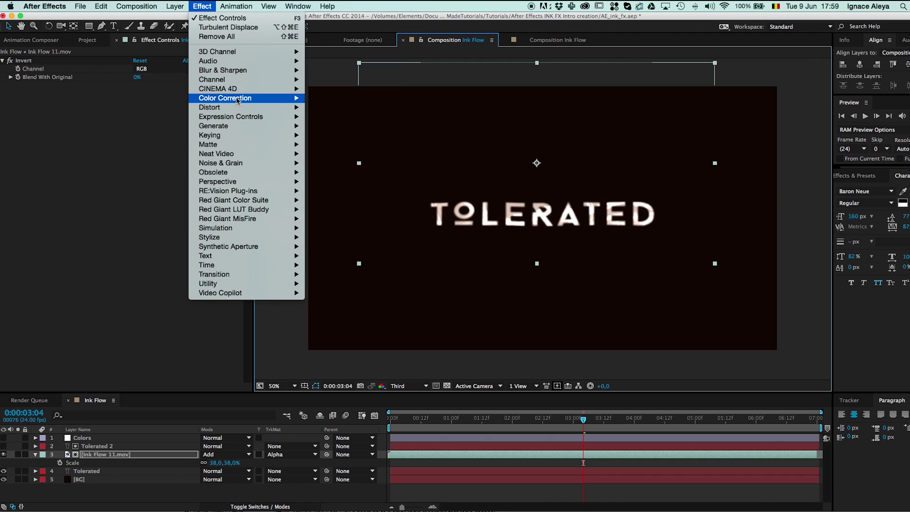
mouse_move(287, 99)
click(332, 265)
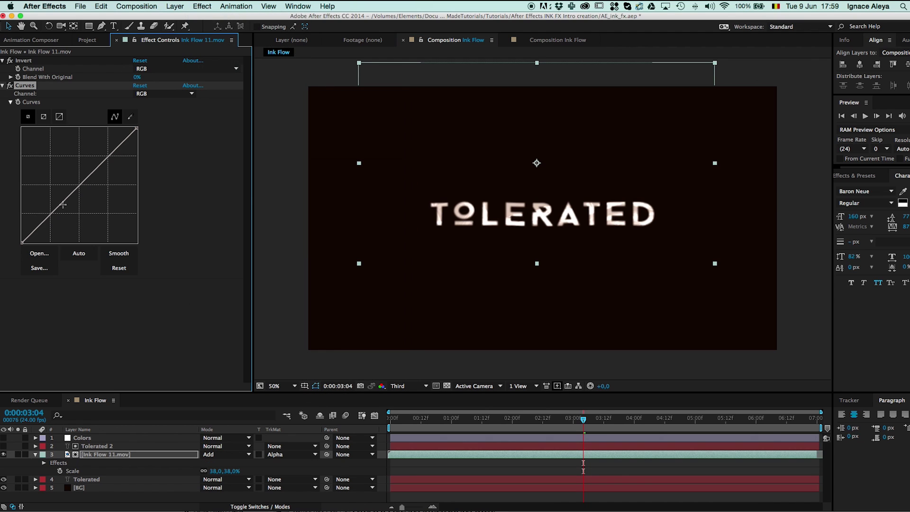
drag(51, 214, 61, 221)
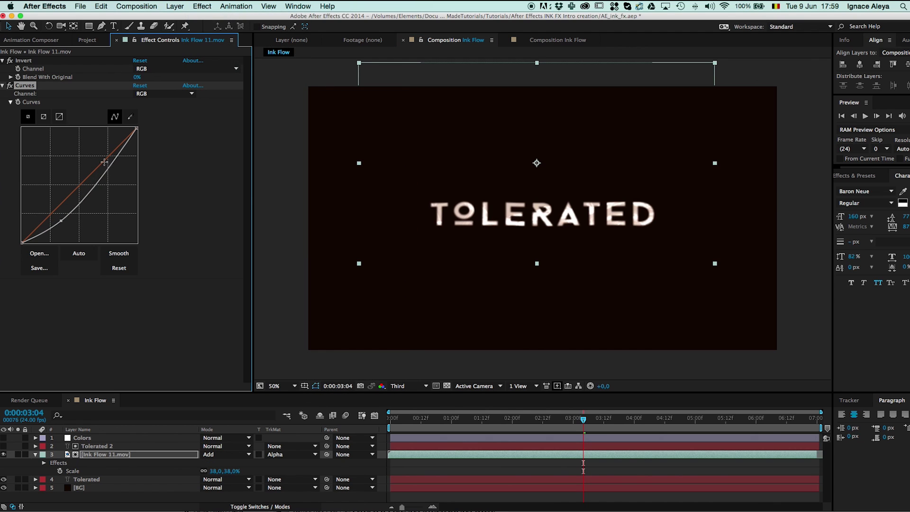
drag(104, 162, 106, 165)
drag(61, 221, 70, 226)
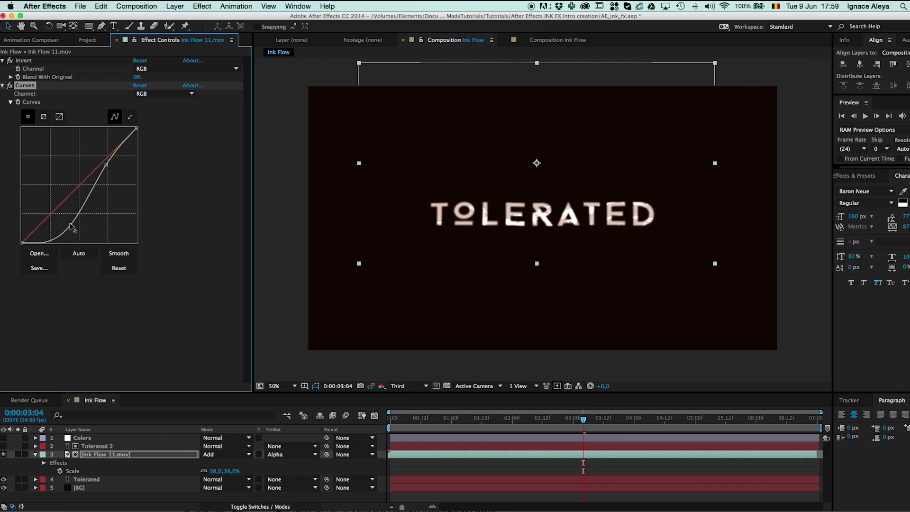
Solo the matted ink layer to shift its footage slightly up and left inside the letters, then unsolo it
click(19, 454)
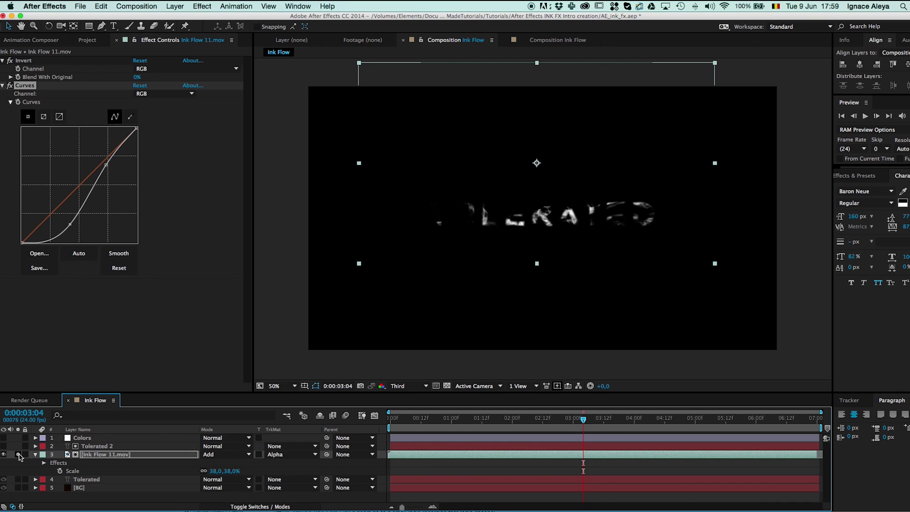
click(19, 454)
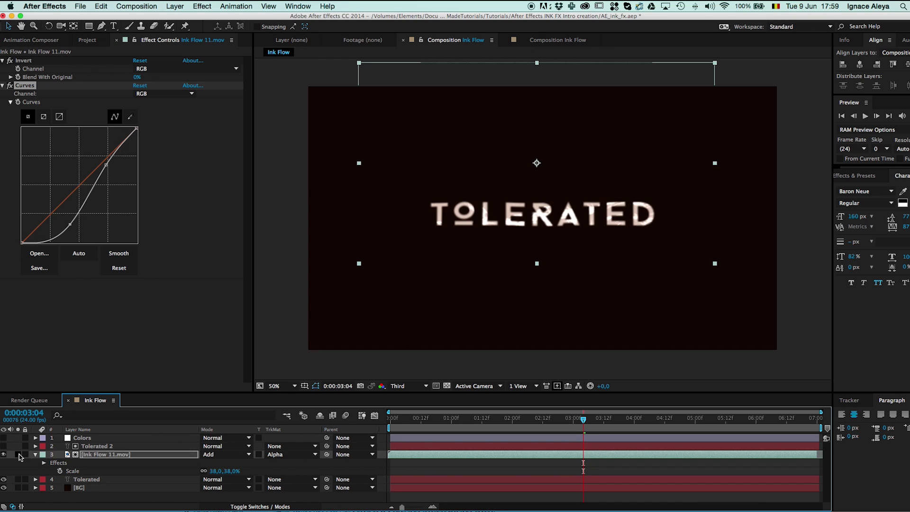
click(18, 454)
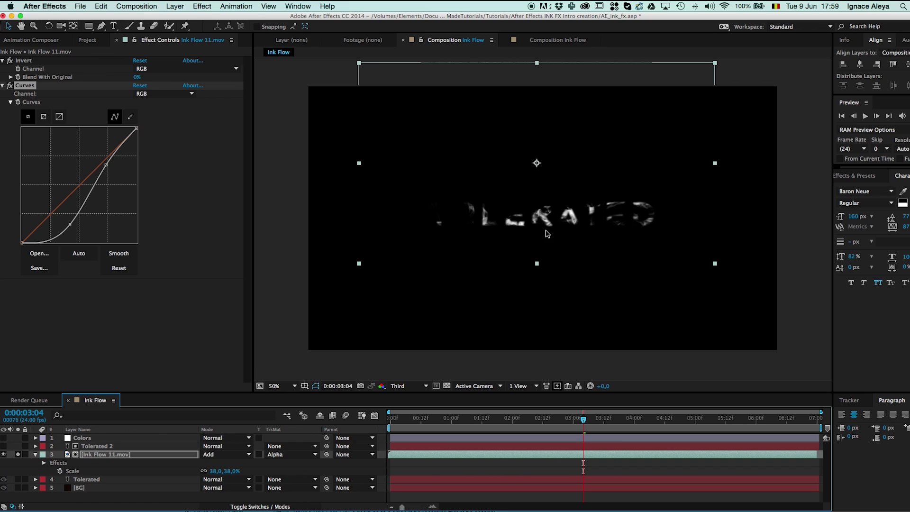
drag(545, 230, 536, 223)
click(19, 454)
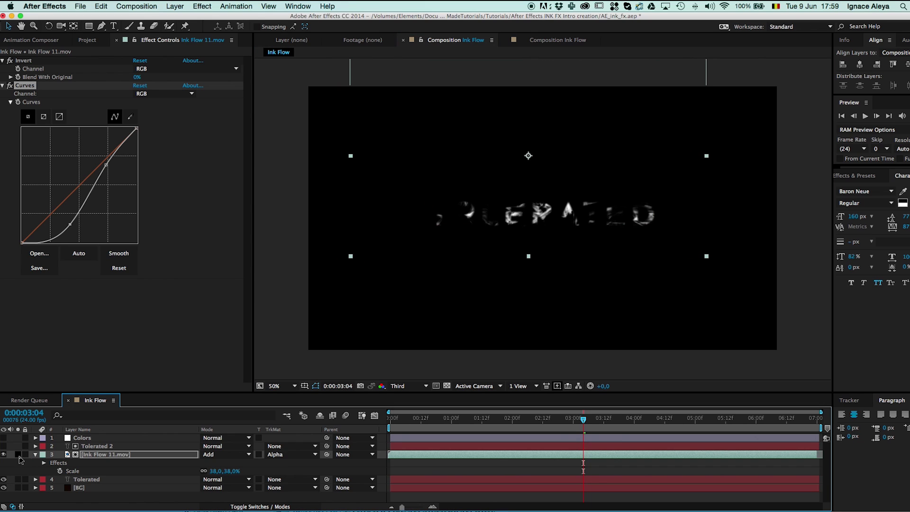
Change the text colour of the lower Tolerated layer to dark brown 311D11
click(85, 479)
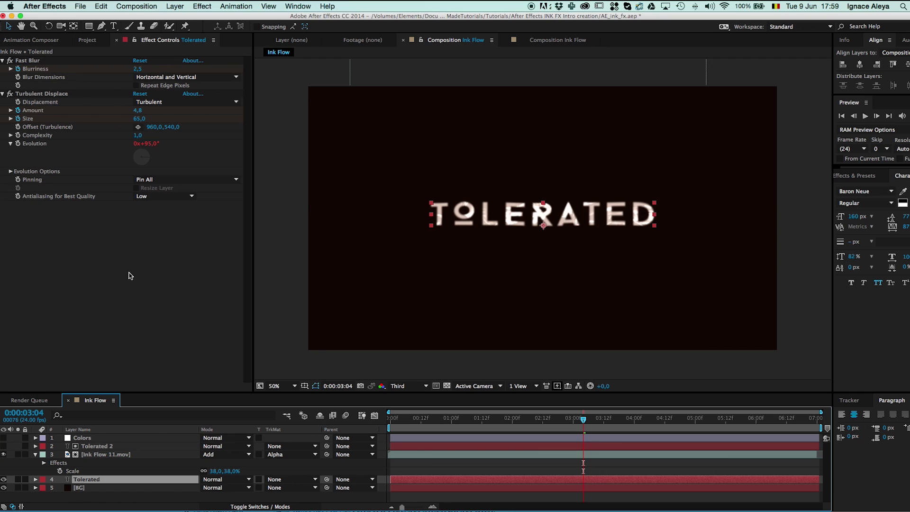
click(903, 202)
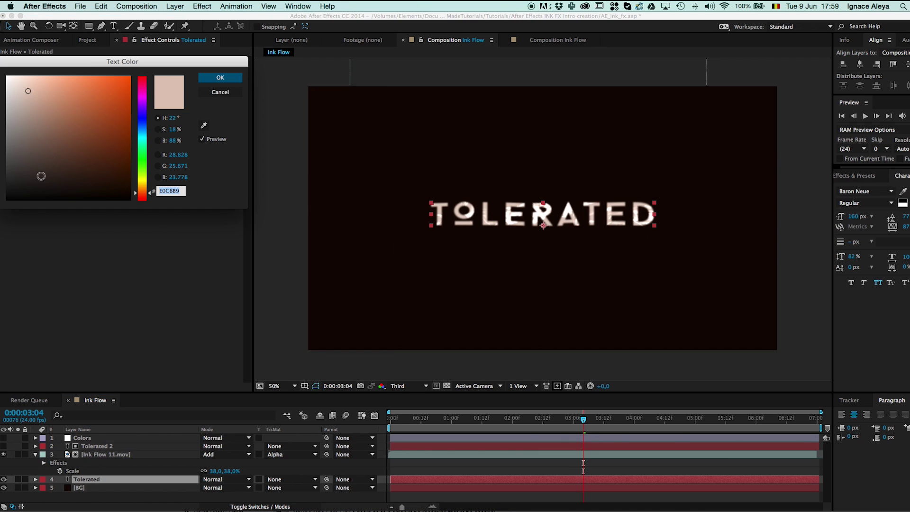
mouse_move(41, 176)
mouse_down()
mouse_move(73, 187)
mouse_move(87, 176)
mouse_up()
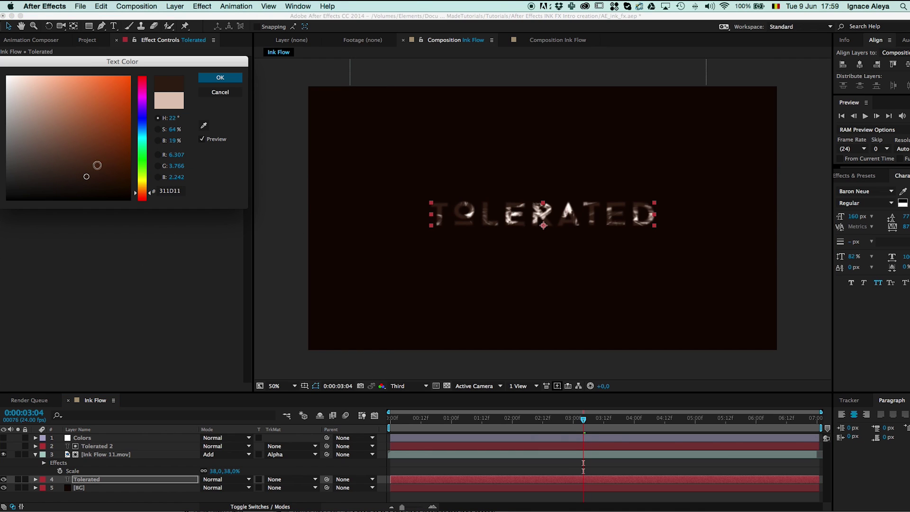
click(220, 77)
Make the Colors layer visible again and check the ink-filled title at 0:00:05:02
click(3, 439)
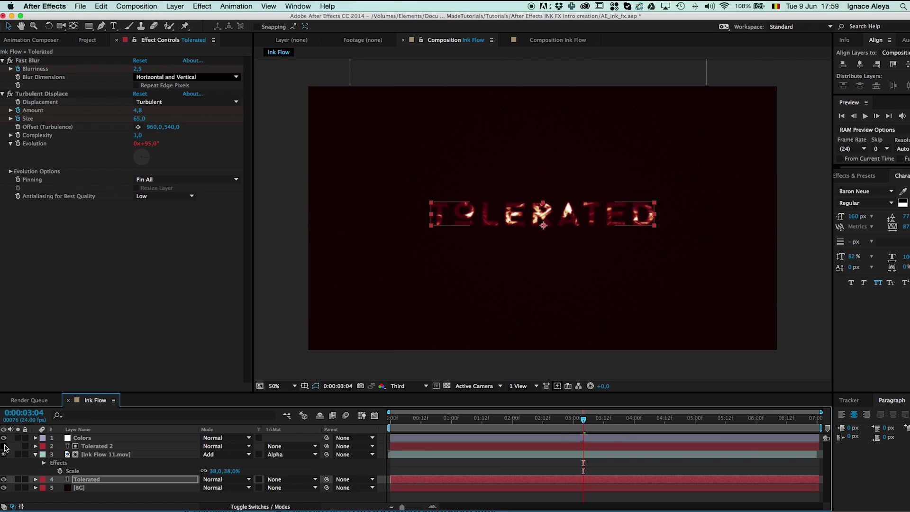
click(4, 446)
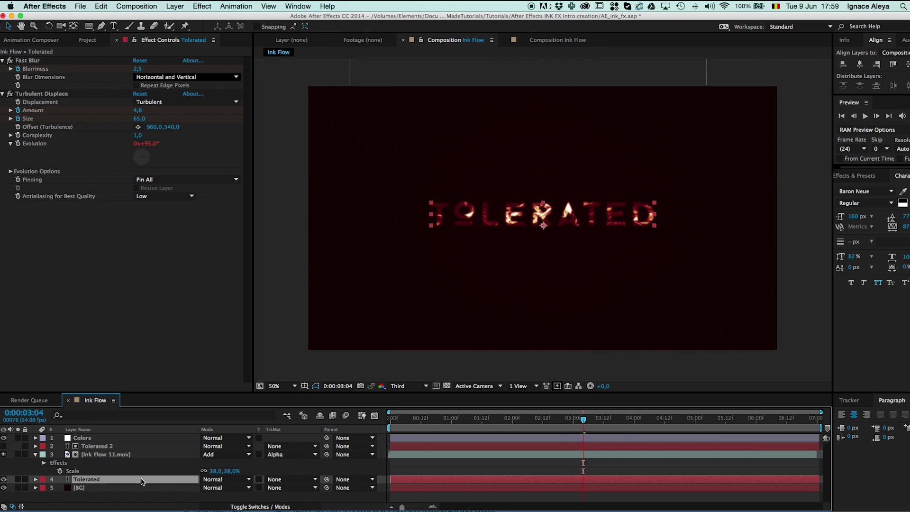
click(431, 469)
click(118, 479)
click(701, 425)
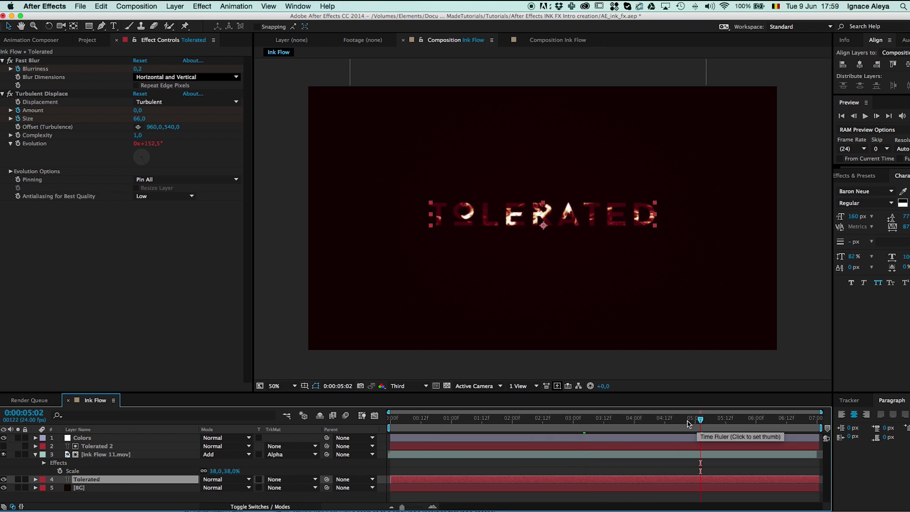
Examine the ink-filled title at 100% zoom and Full resolution at 0:00:04:08
key(period)
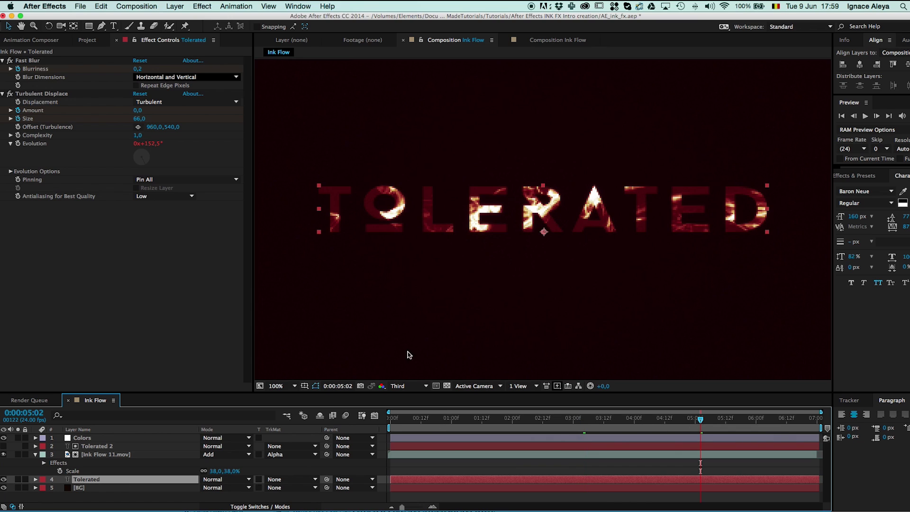
click(407, 386)
click(407, 409)
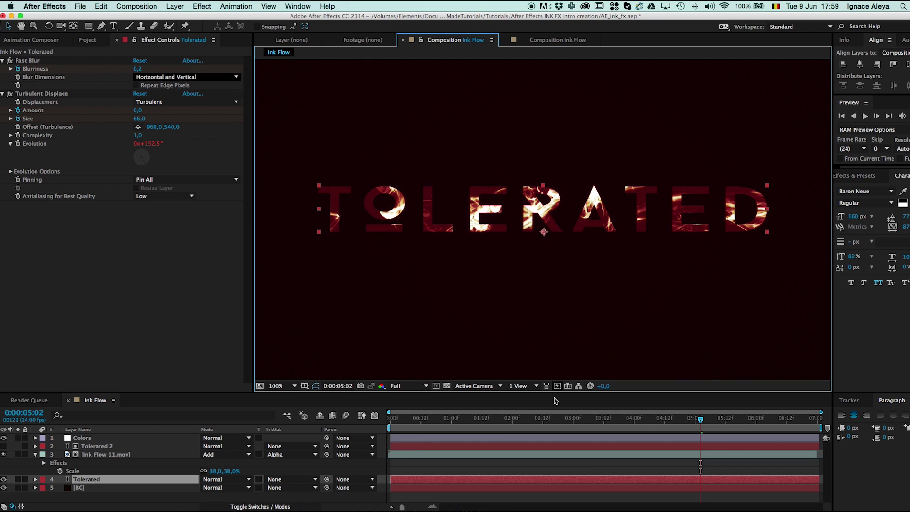
click(650, 423)
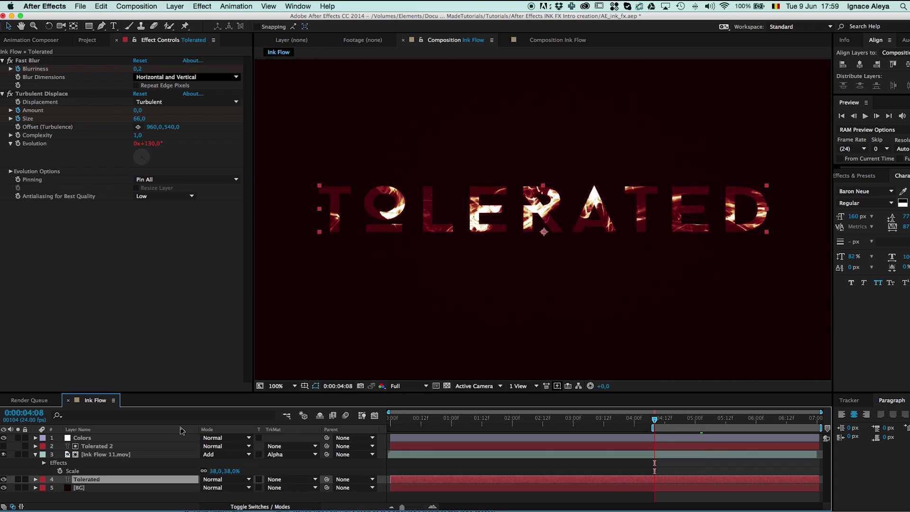
Raise the shadow point of the ink layer's RGB curve to lighten the dark tones inside the letters
click(89, 455)
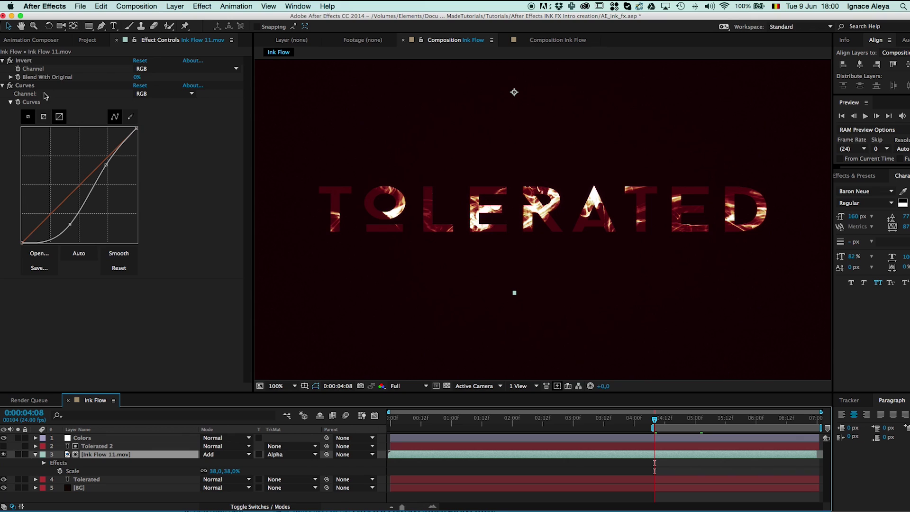
click(30, 67)
click(24, 85)
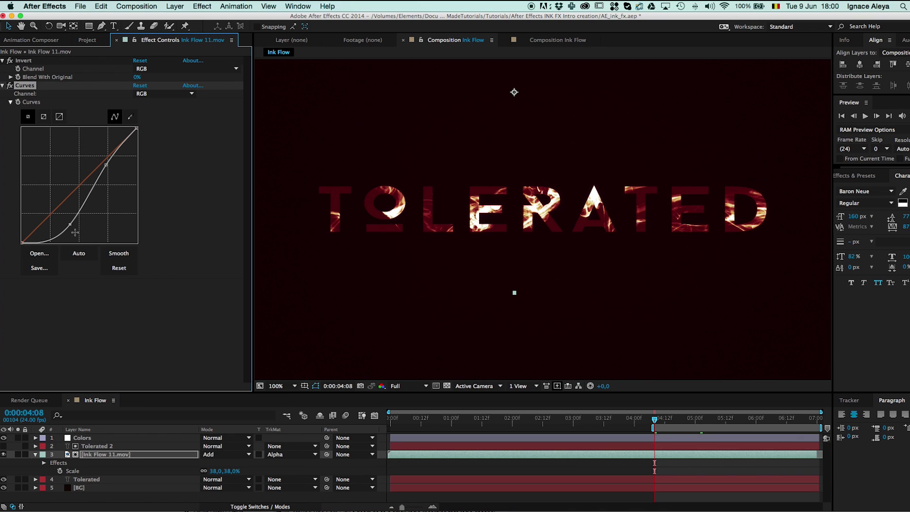
drag(70, 225, 64, 215)
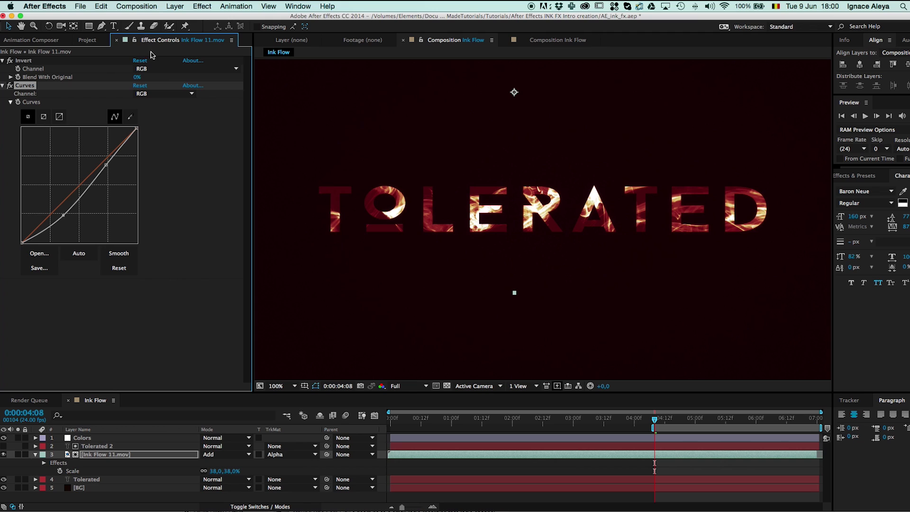
Add a Fast Blur effect to the Ink Flow 11.mov layer and set its Blurriness to 15
click(130, 454)
click(203, 5)
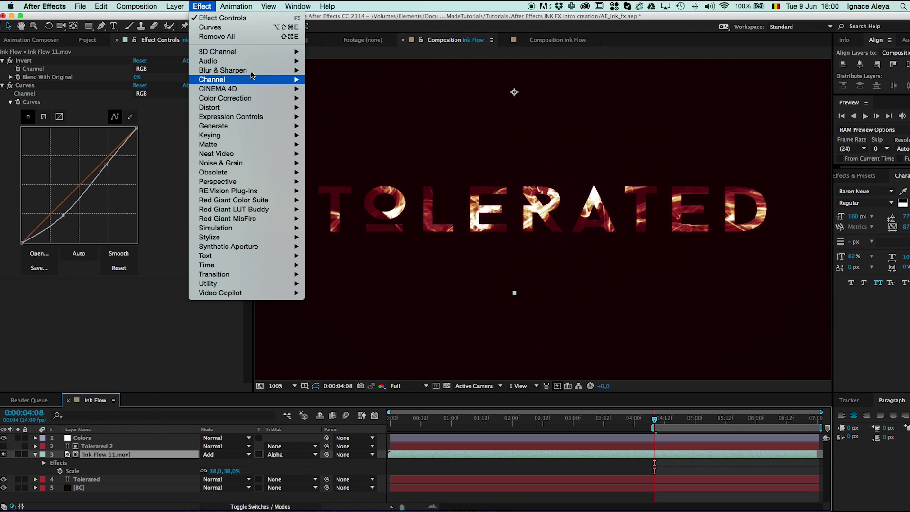
mouse_move(252, 70)
click(356, 165)
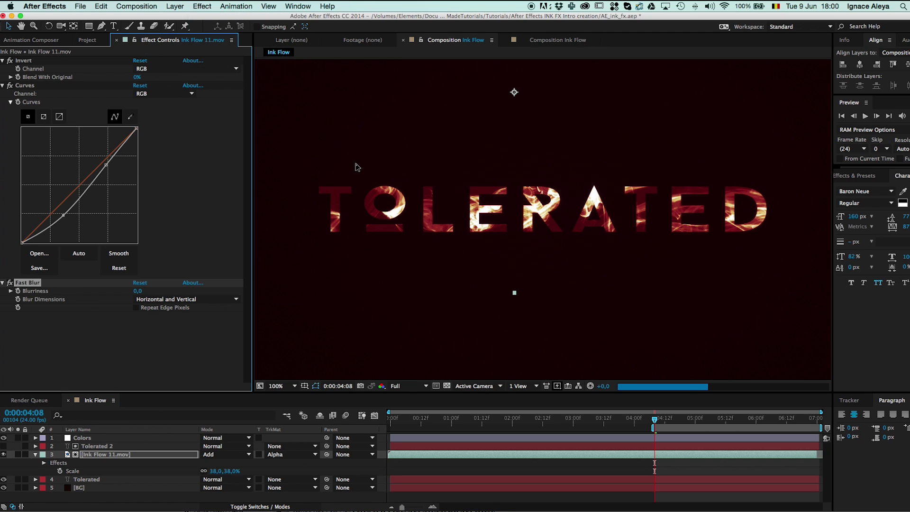
click(138, 292)
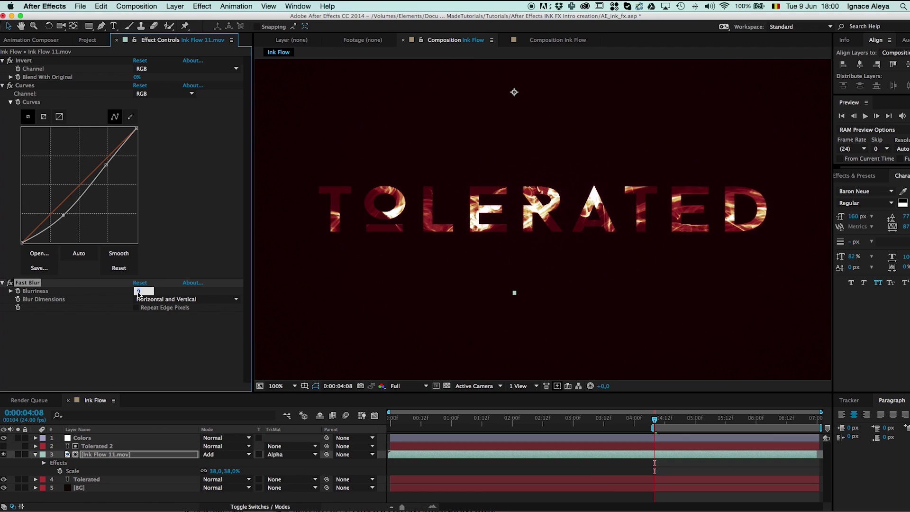
key(Return)
click(138, 292)
text(5)
key(Return)
click(138, 292)
key(Return)
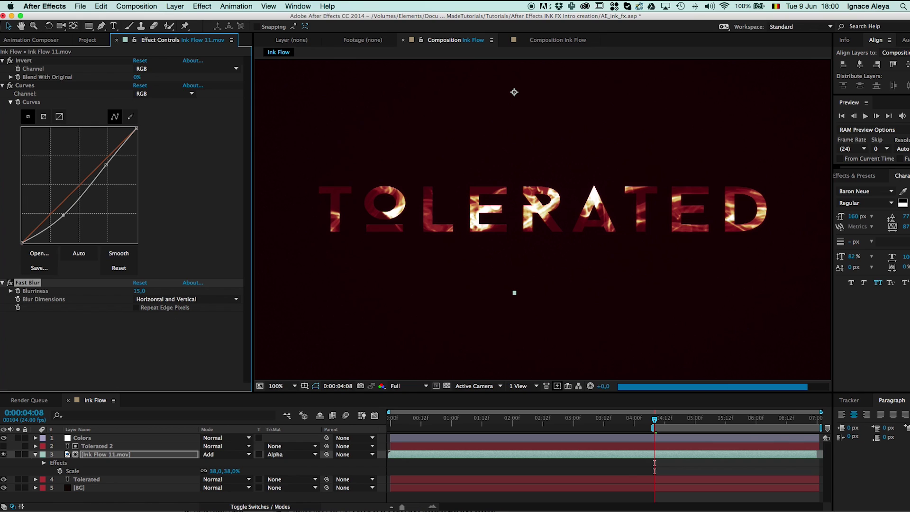